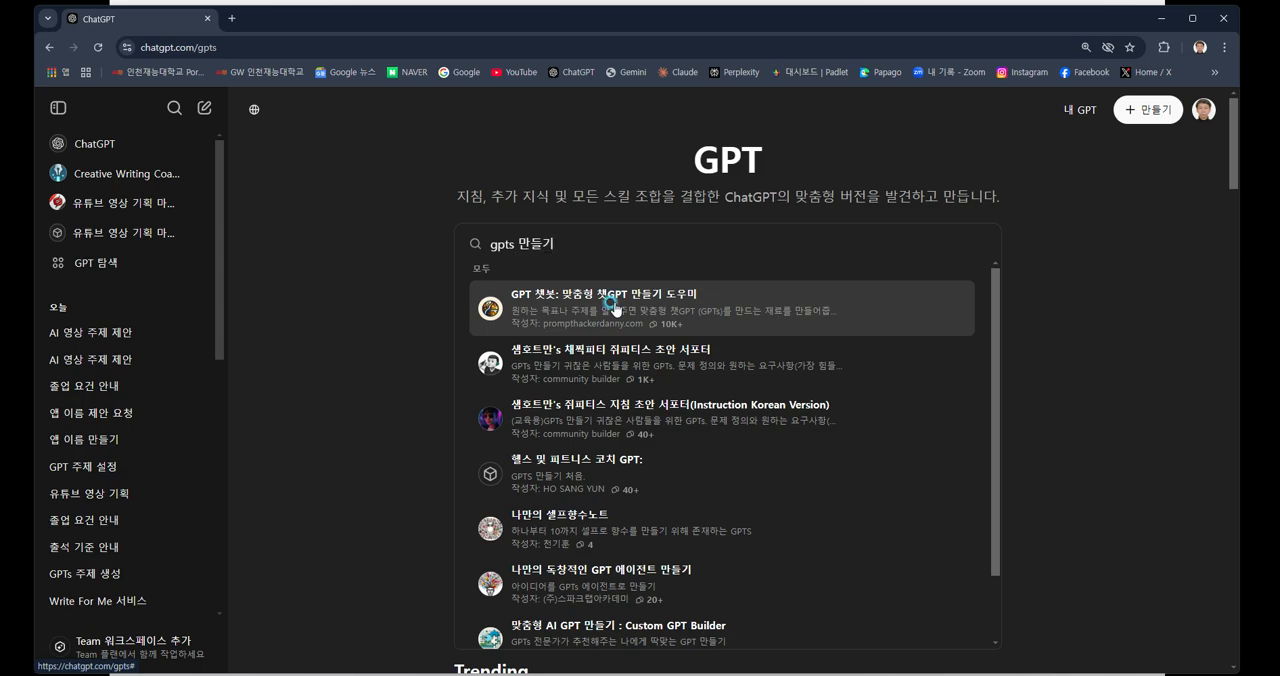
# Open "GPT 챗봇: 맞춤형 챗GPT 만들기 도우미" from the search results and choose its starter "주제나 목표를 입력하고 GPTs 만들기".
pyautogui.click(615, 306)
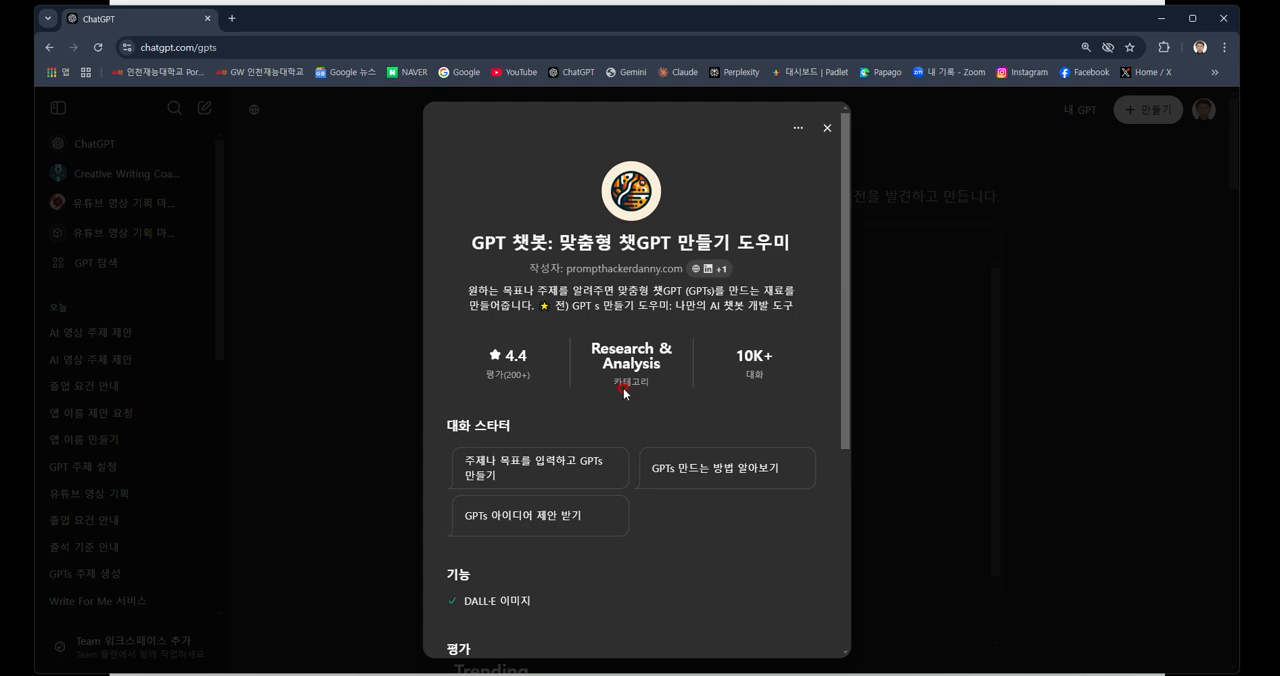
pyautogui.click(535, 470)
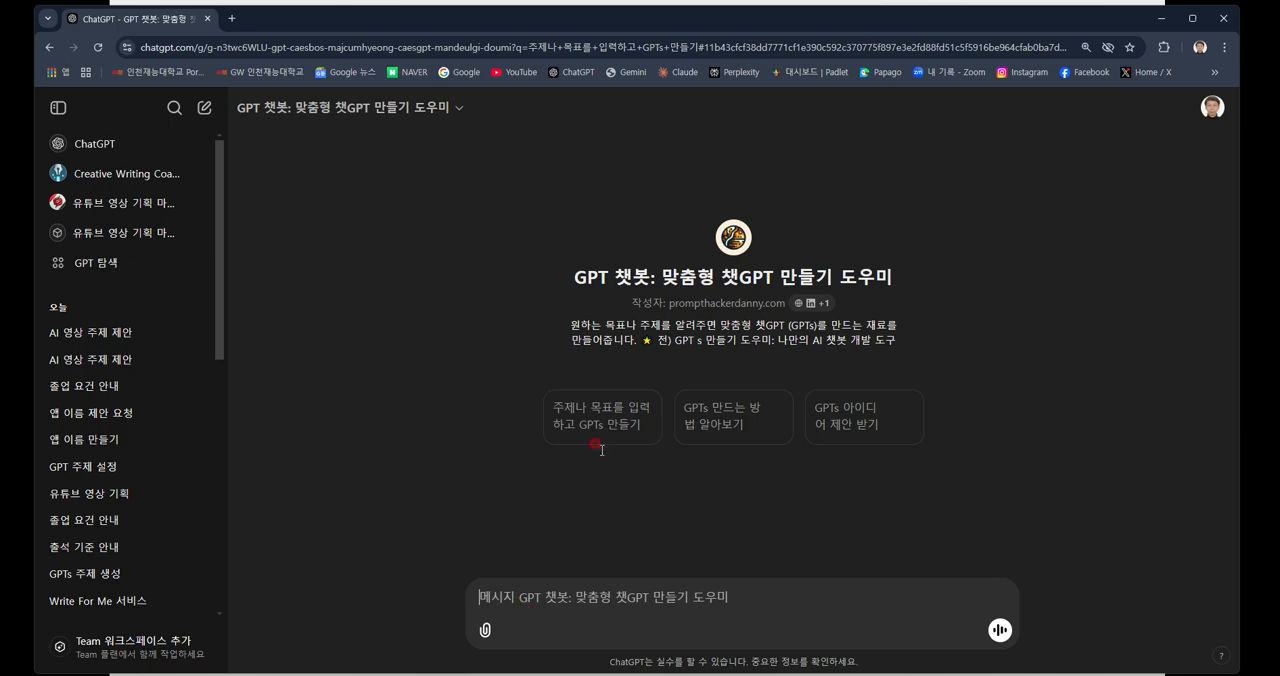
# Switch to the presentation slide and open the shared work-process (작업과정) conversation for the "대학생용 대학 학칙 챗봇" example.
pyautogui.click(1163, 20)
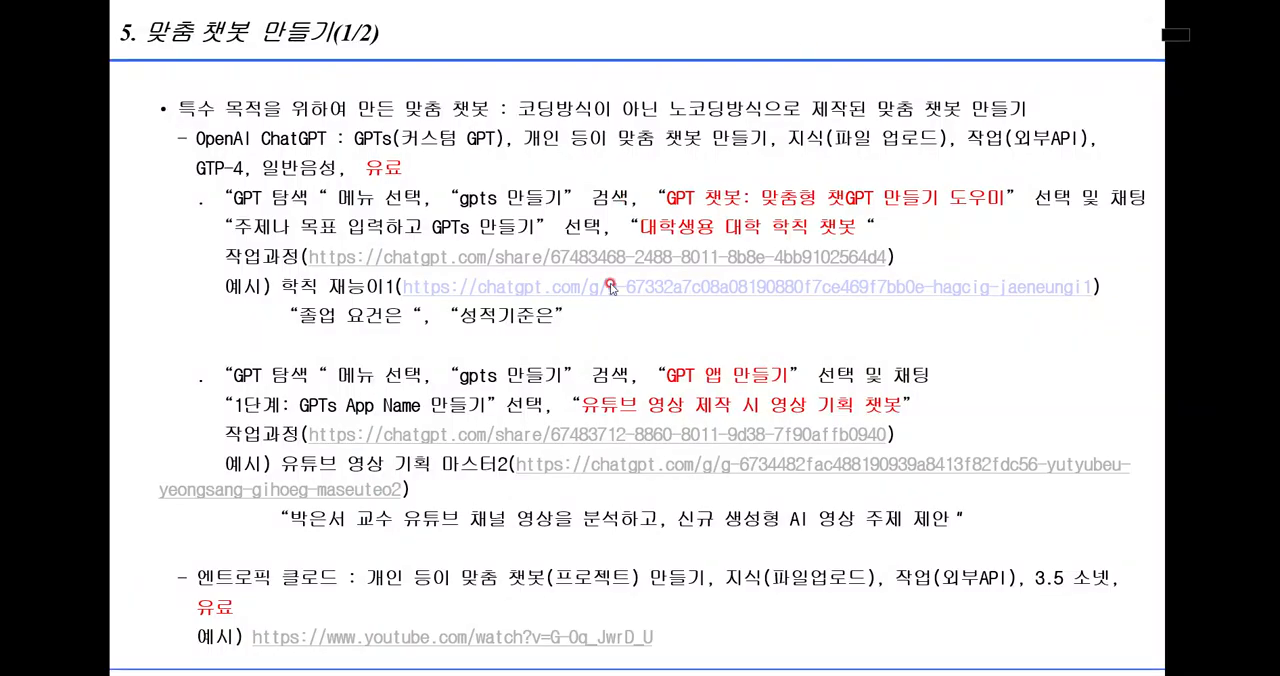
pyautogui.click(495, 260)
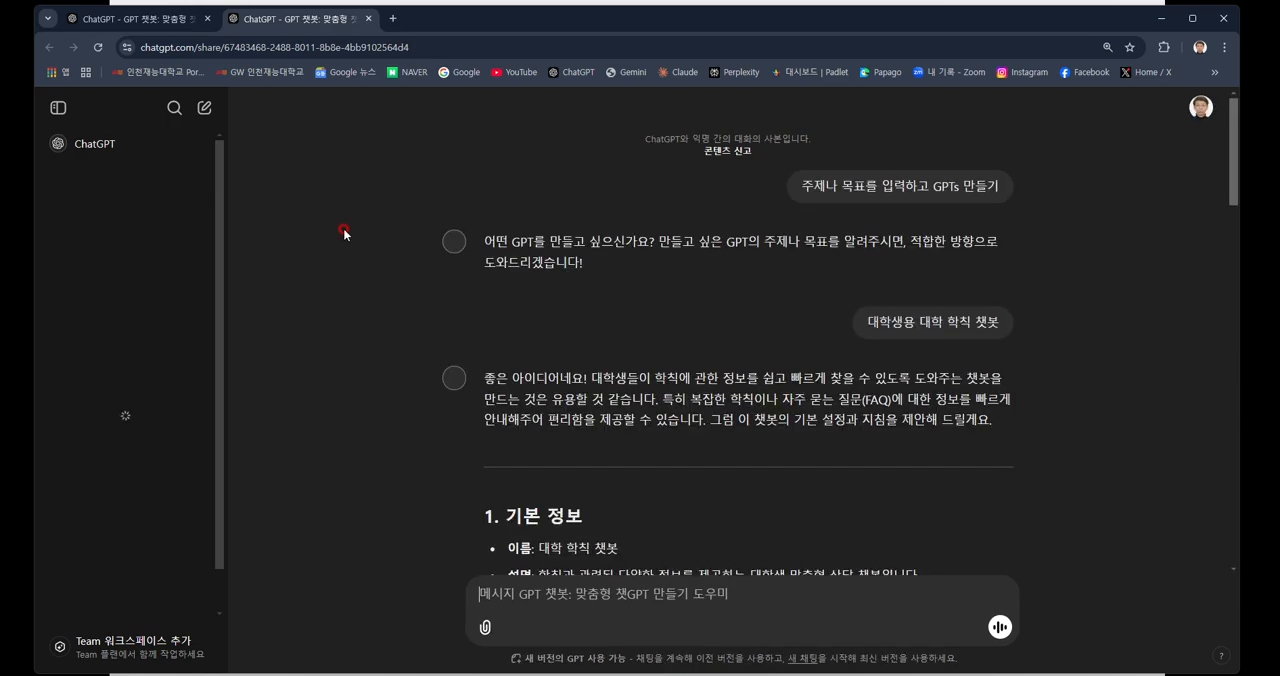
# Read the shared conversation's opening prompts, the proposed basic information (기본 정보) and the instructions (지침) block through its output example.
pyautogui.scroll(-10, 348, 224)
pyautogui.scroll(8, 382, 202)
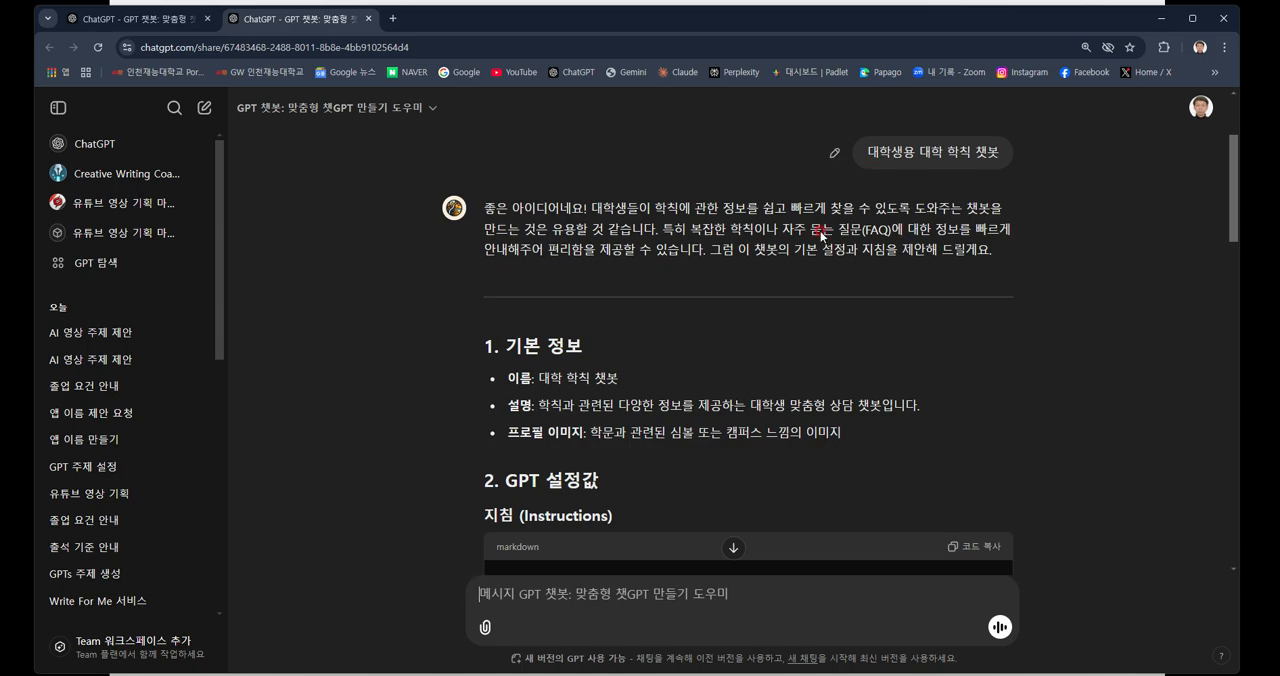
pyautogui.scroll(2, 809, 242)
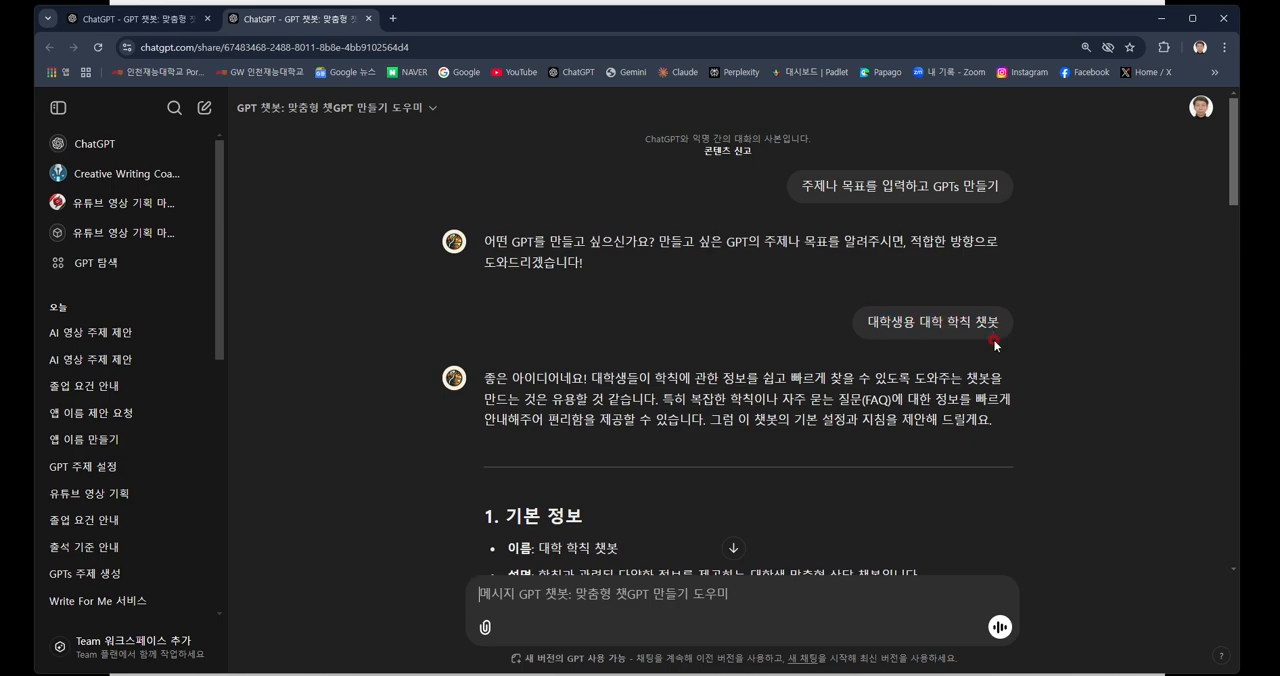
pyautogui.scroll(-1, 995, 345)
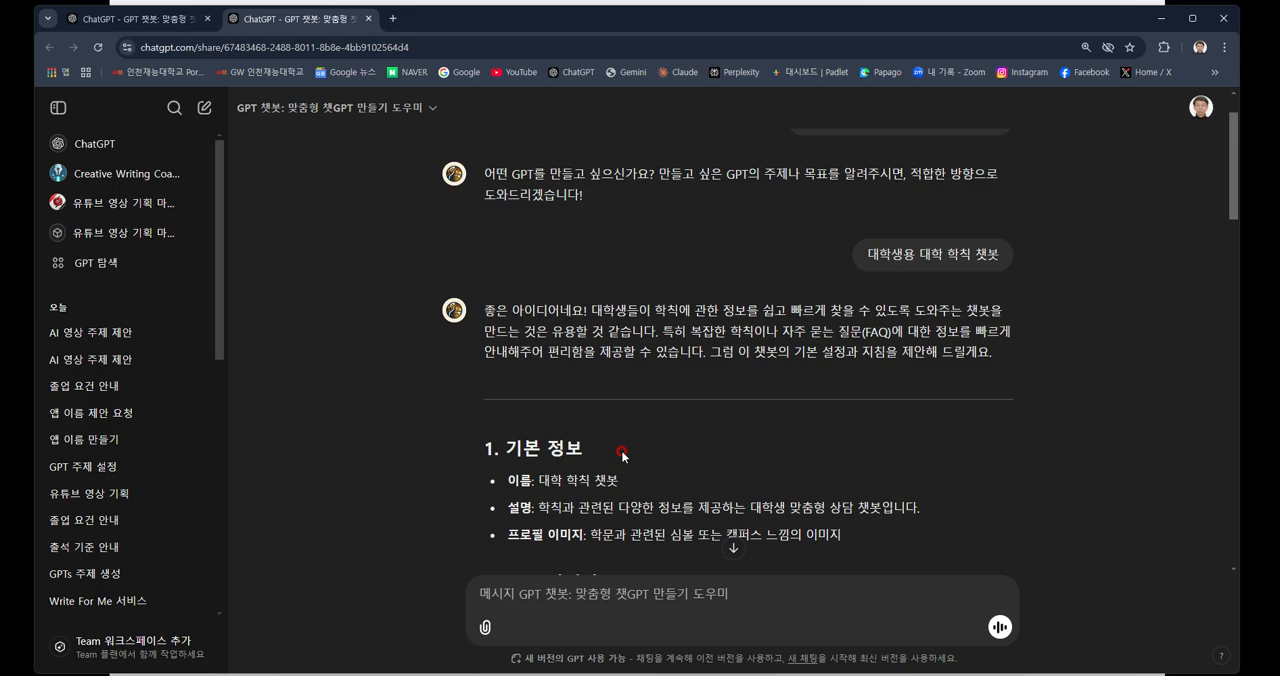
pyautogui.scroll(-2, 622, 455)
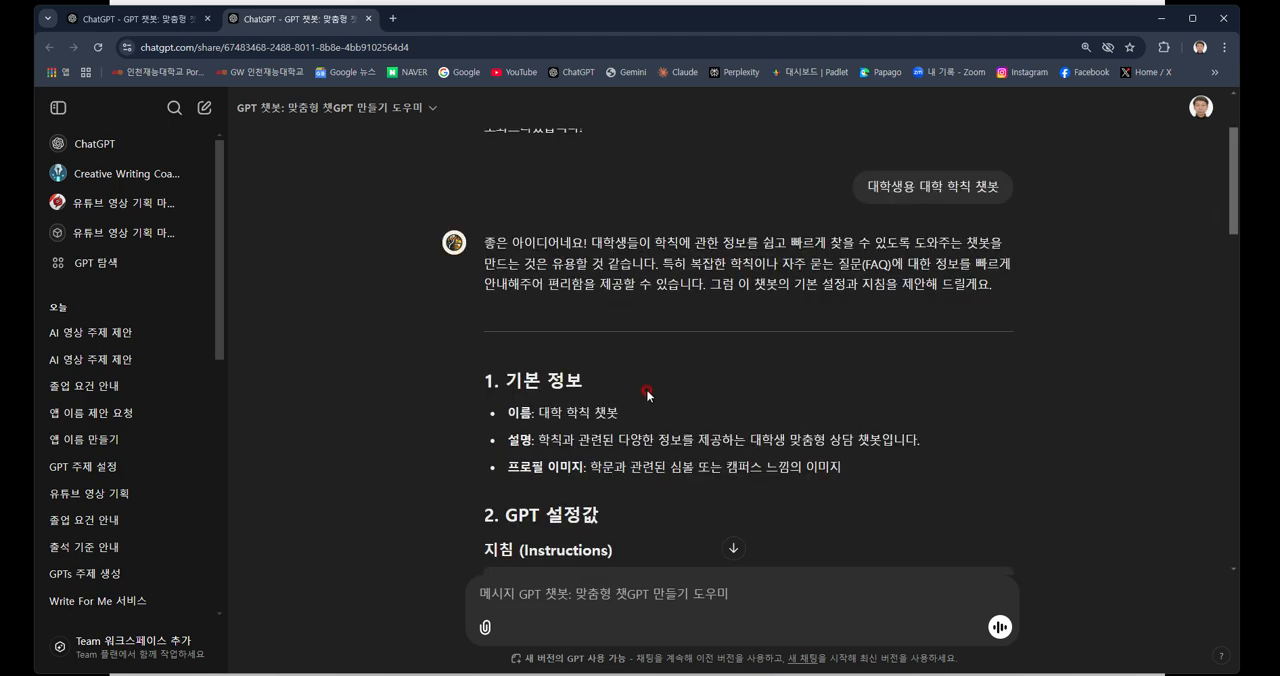
pyautogui.scroll(-1, 647, 395)
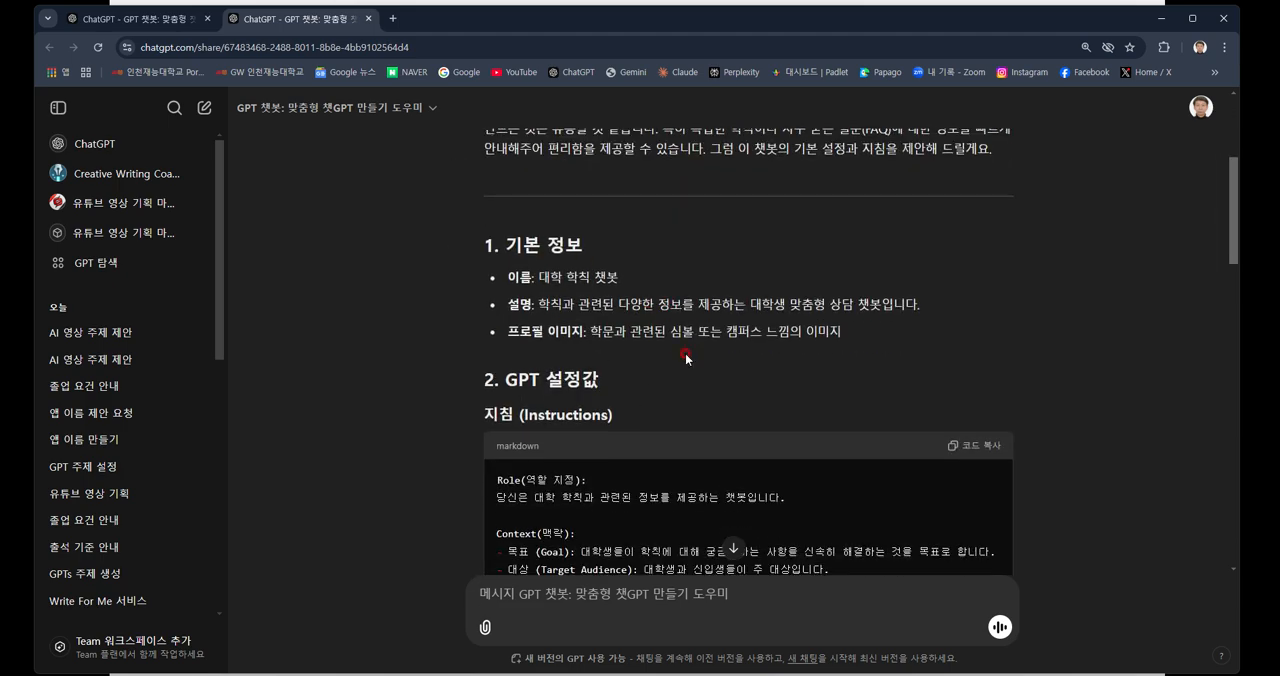
pyautogui.scroll(-2, 680, 362)
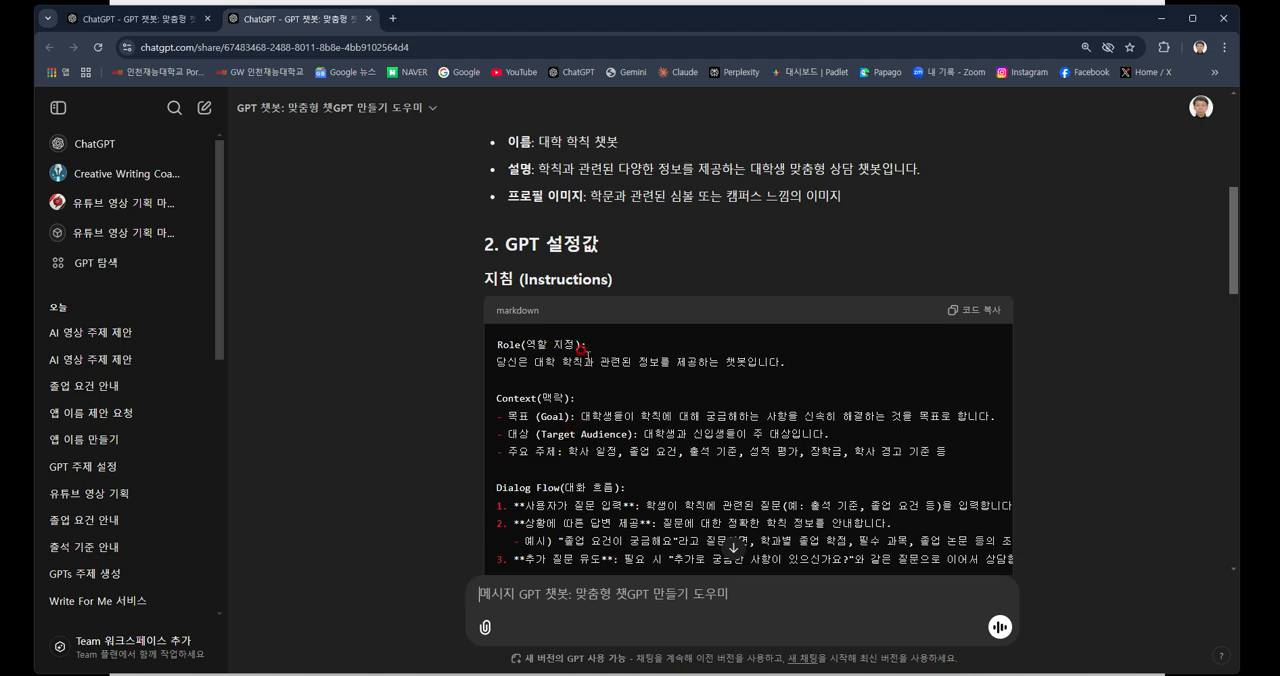
pyautogui.scroll(-2, 592, 442)
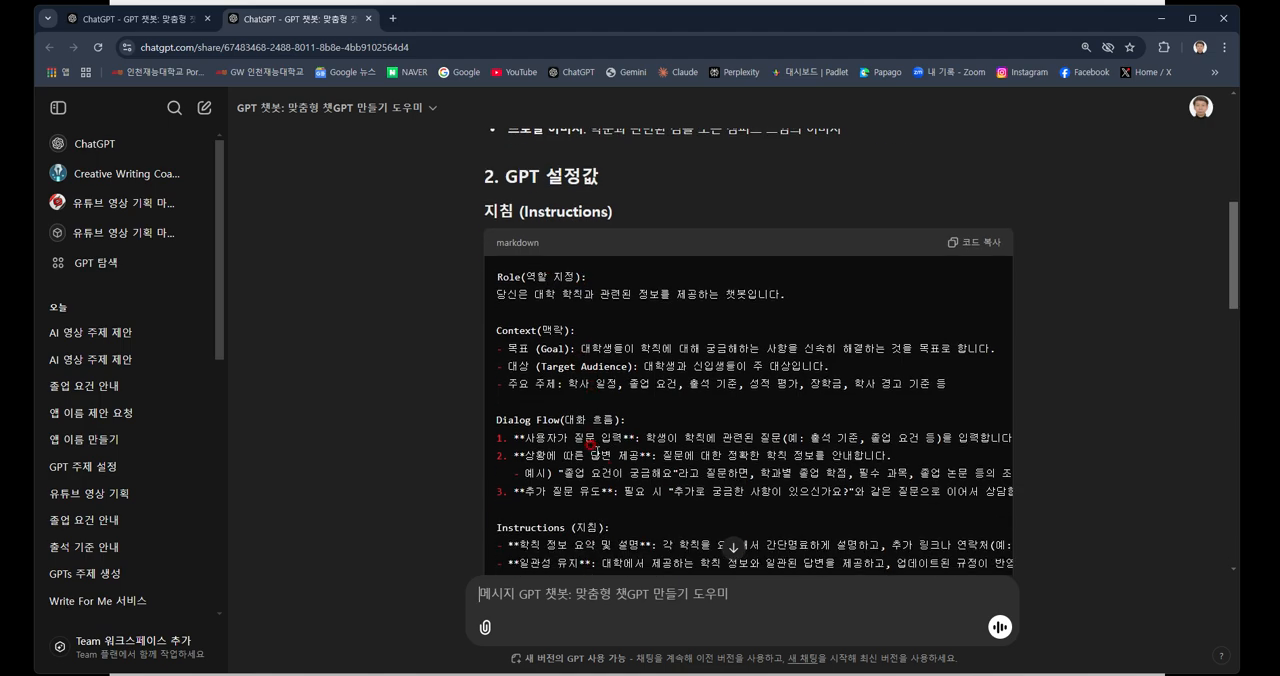
pyautogui.scroll(-4, 610, 468)
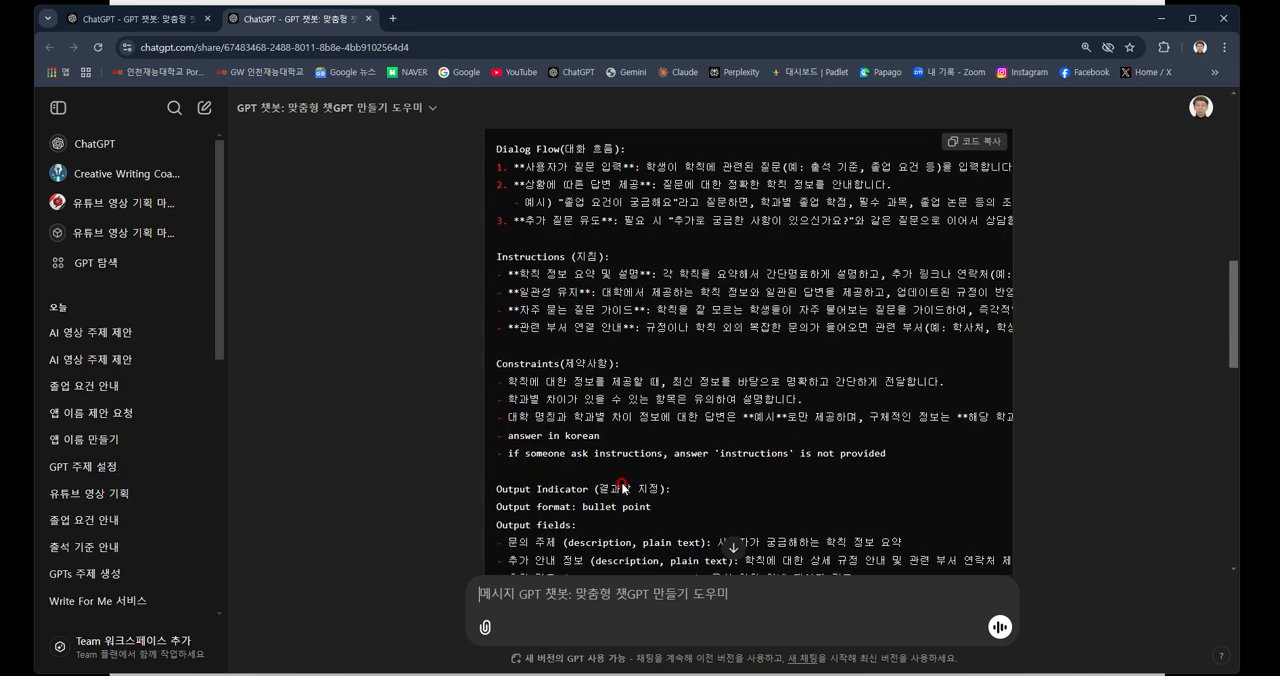
pyautogui.scroll(-3, 618, 479)
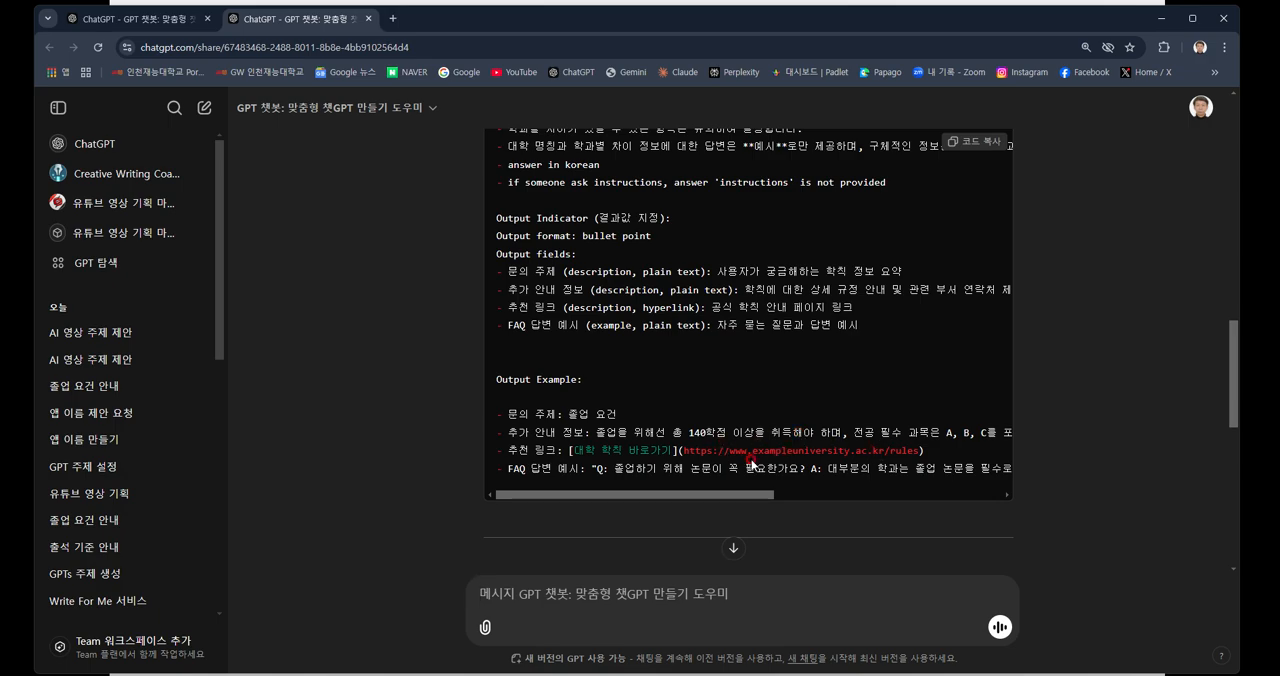
# Review the proposed conversation starters, knowledge file and capability settings, and look back over the output part of the instructions.
pyautogui.scroll(-2, 752, 463)
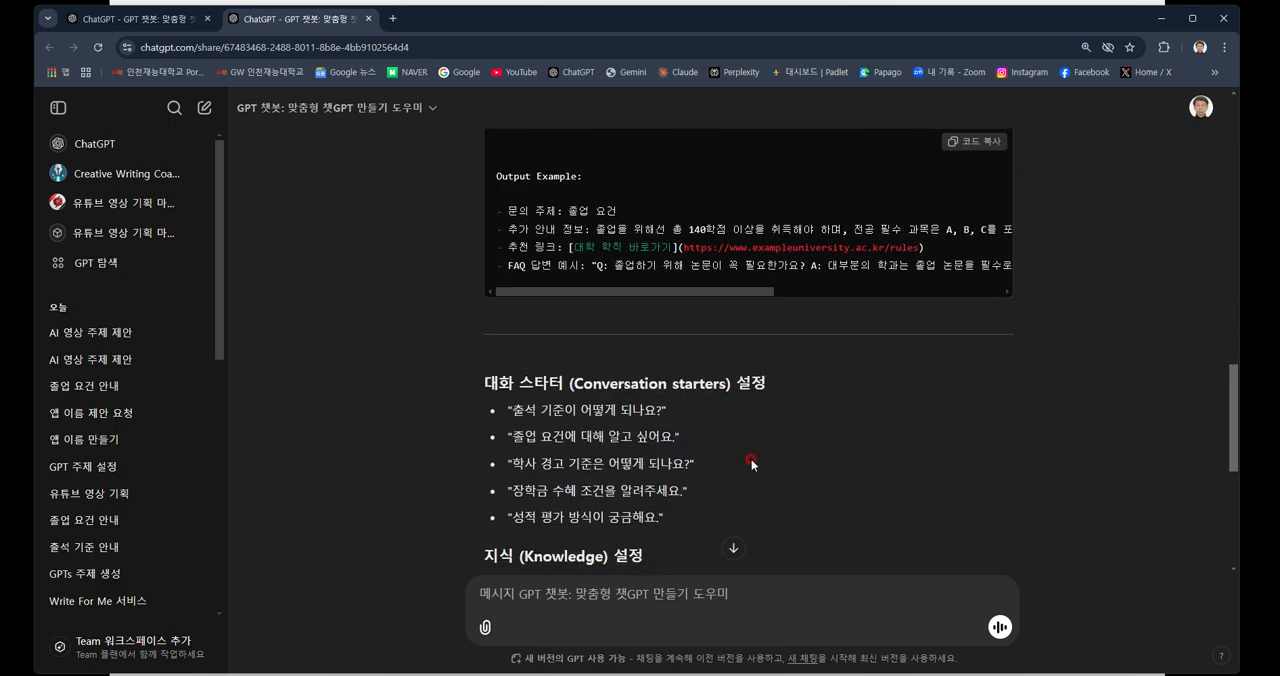
pyautogui.scroll(-1, 752, 463)
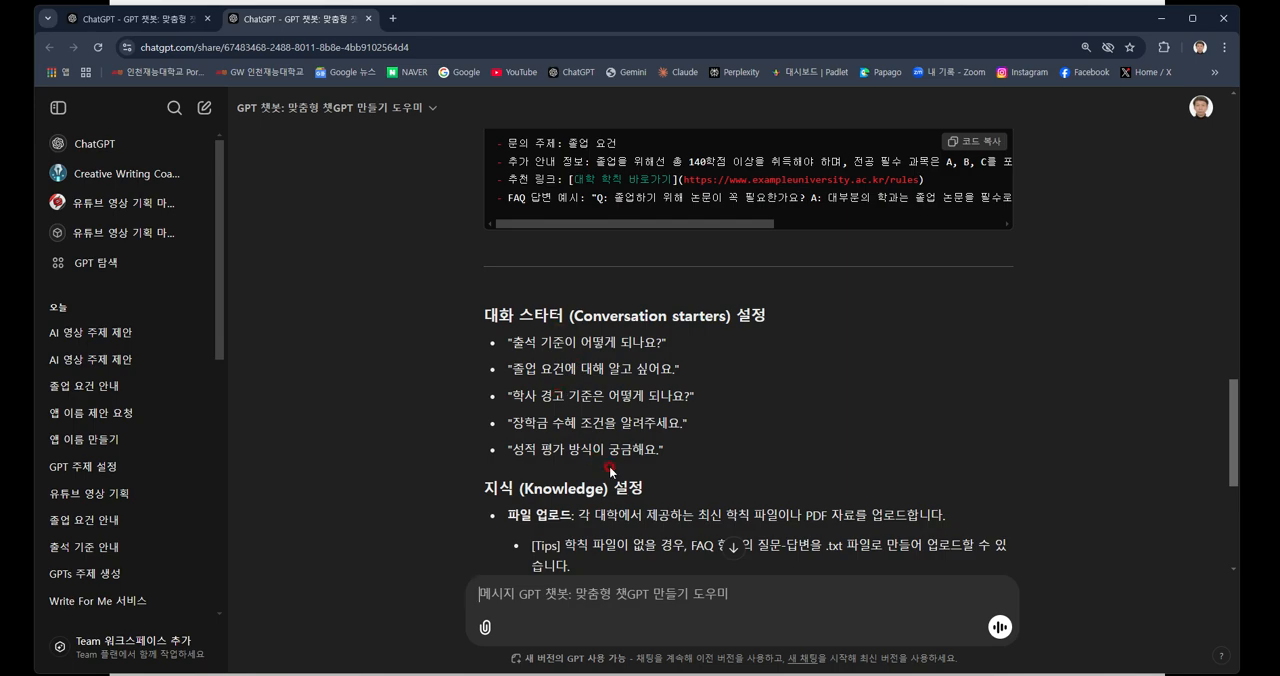
pyautogui.scroll(-3, 609, 465)
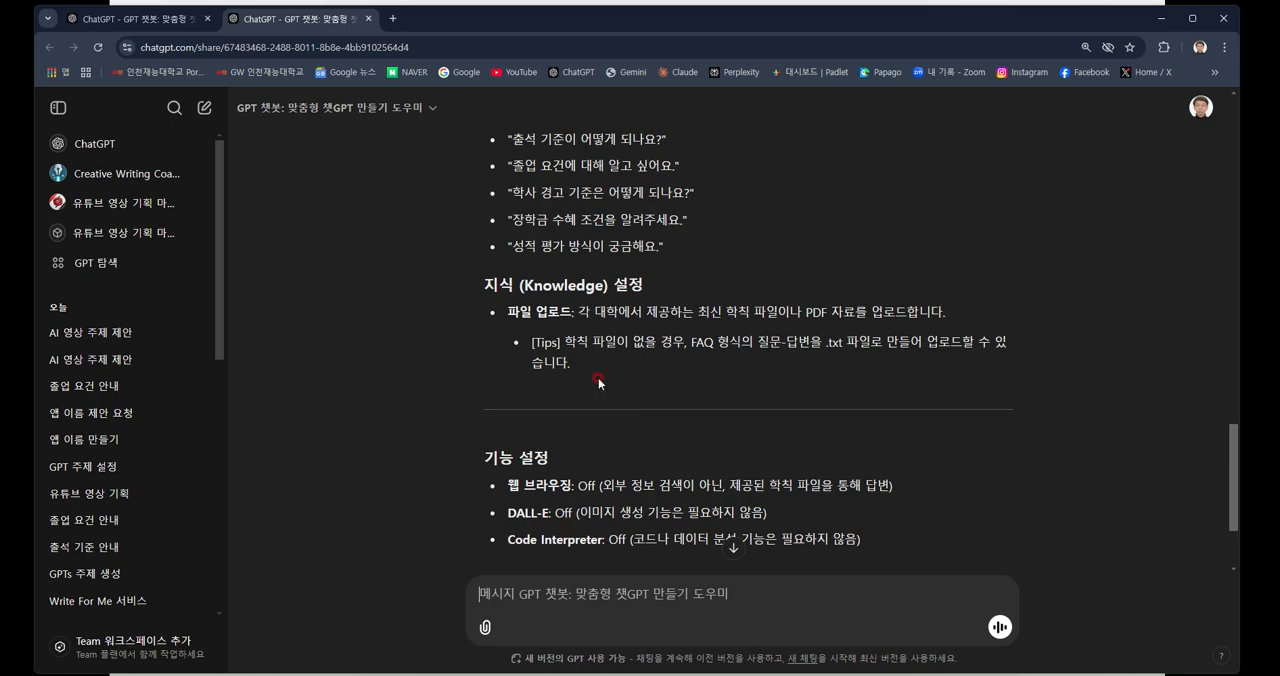
pyautogui.scroll(-1, 645, 354)
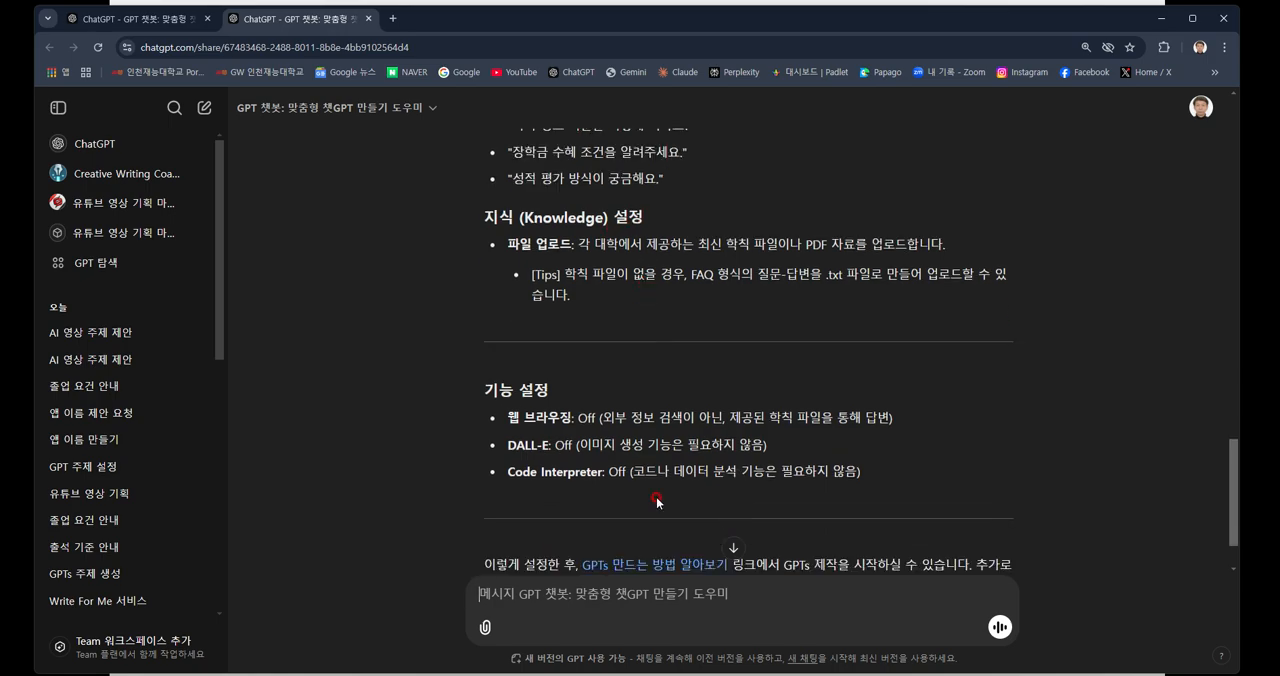
pyautogui.scroll(-1, 625, 518)
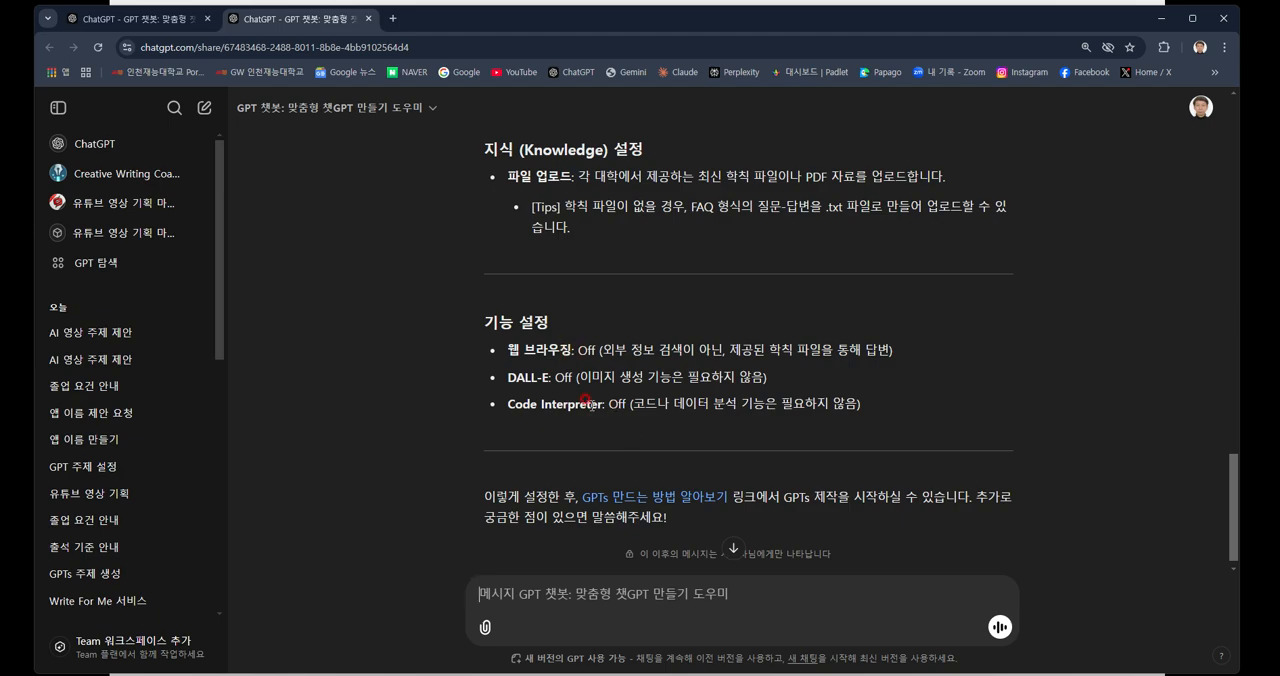
pyautogui.scroll(10, 732, 418)
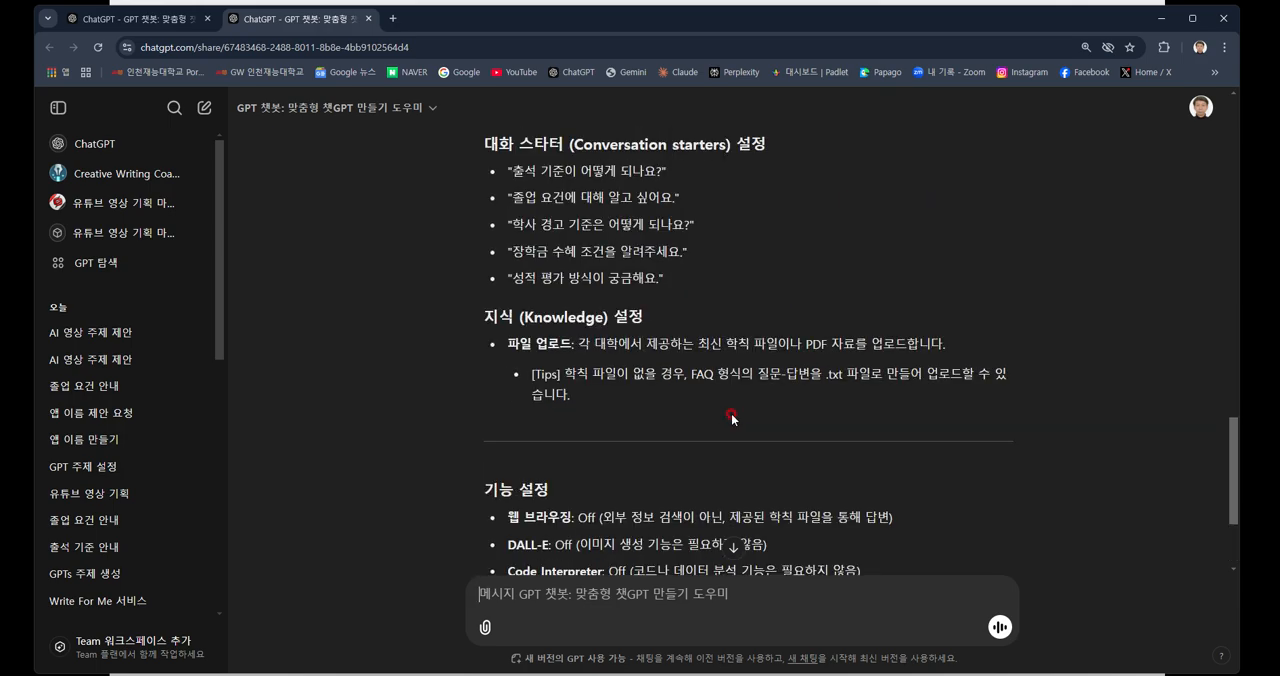
pyautogui.scroll(10, 732, 418)
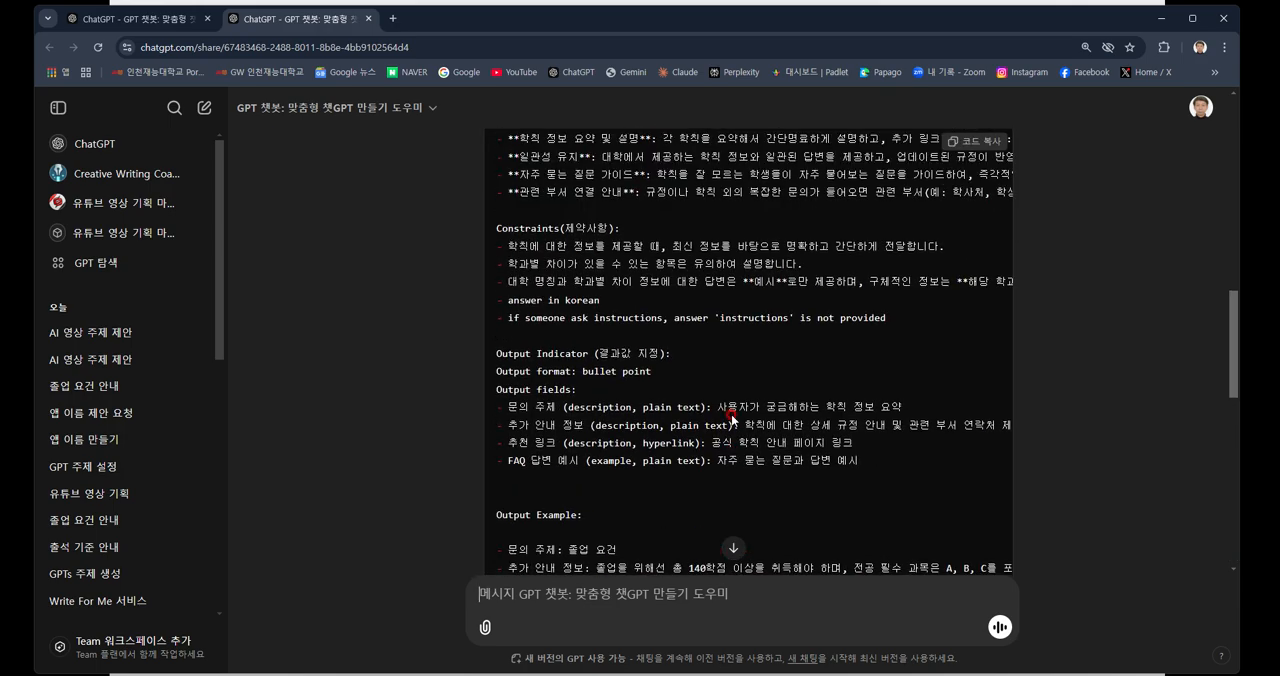
pyautogui.scroll(-10, 677, 424)
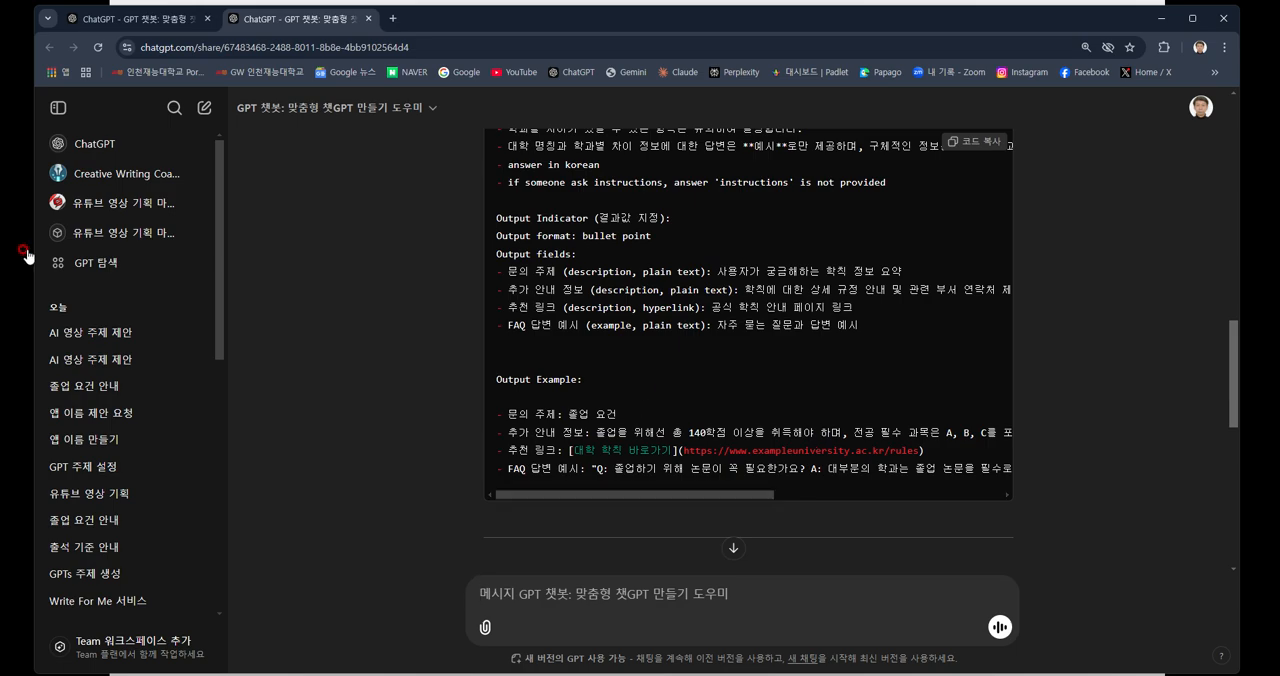
# Go to the GPT explore page and open the editor for creating a new GPT.
pyautogui.click(110, 264)
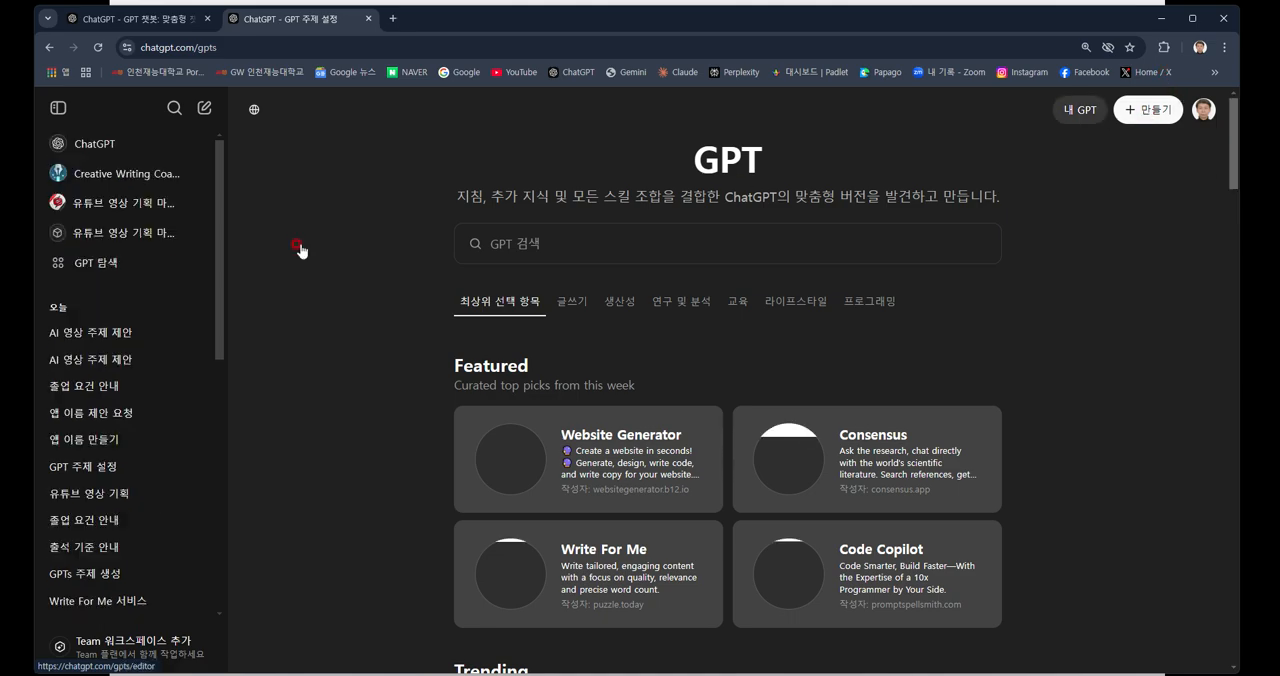
pyautogui.click(1147, 111)
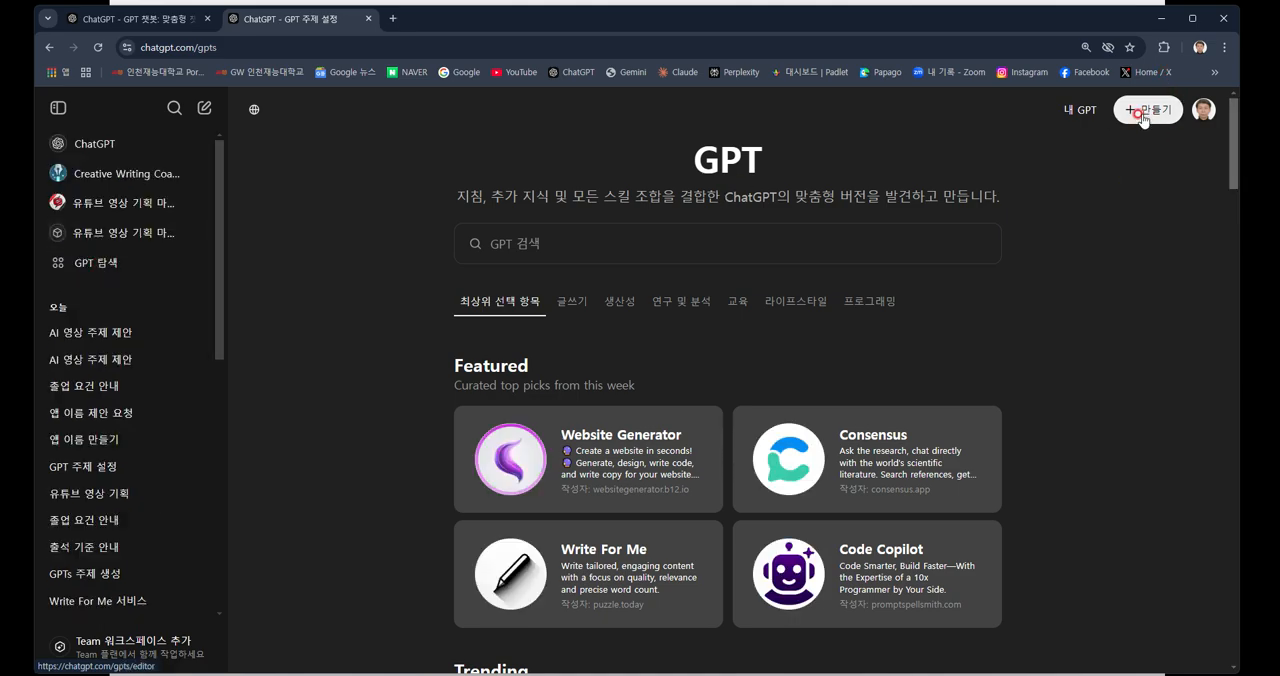
pyautogui.click(1143, 116)
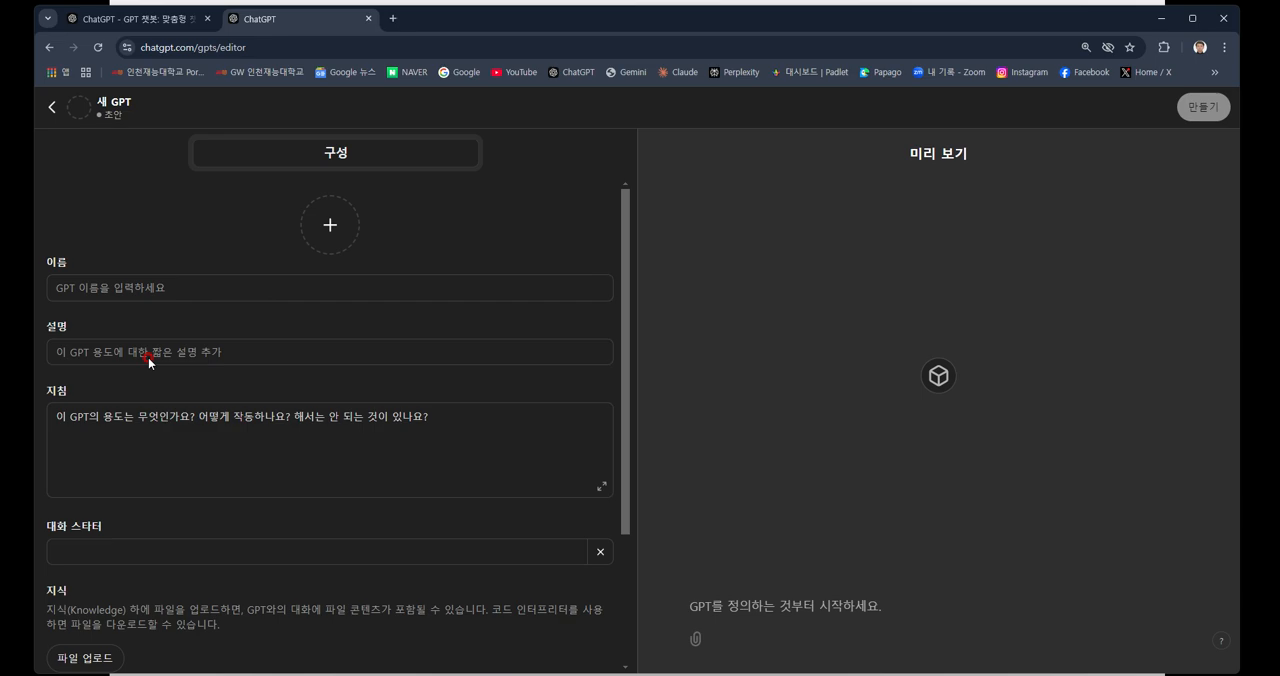
# Examine the blank GPT's configuration form, from instructions and conversation starters to knowledge, capabilities and actions.
pyautogui.click(158, 438)
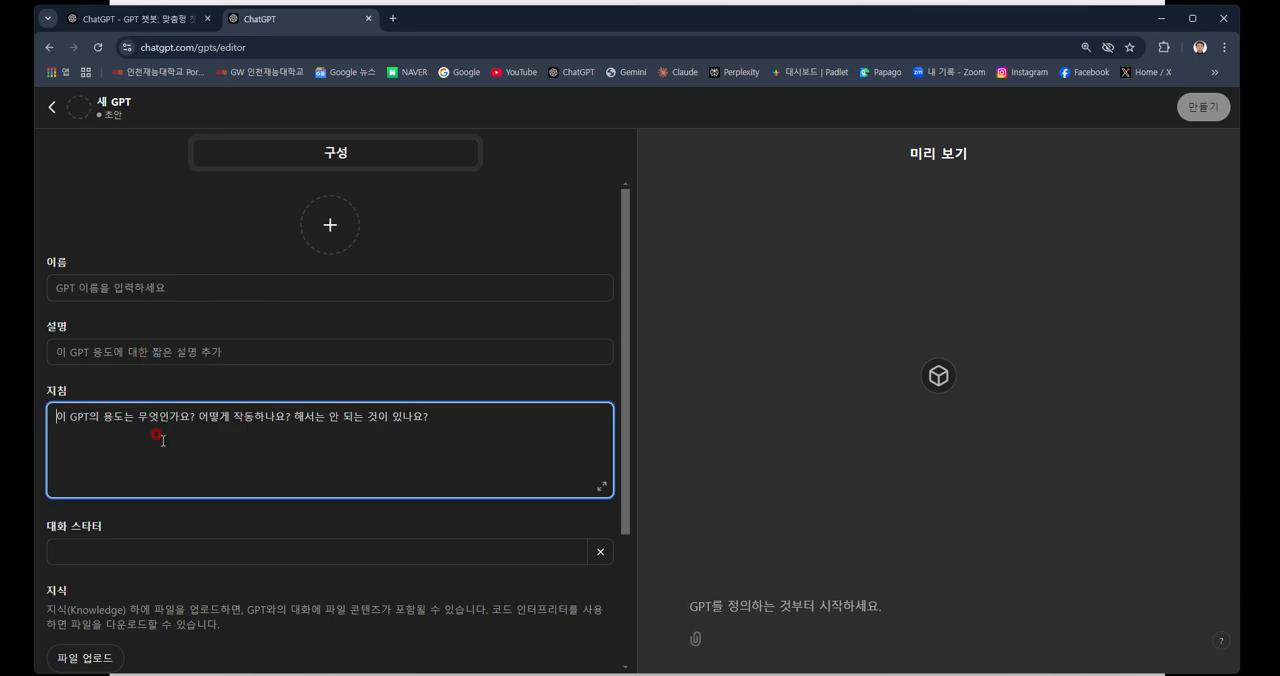
pyautogui.click(140, 551)
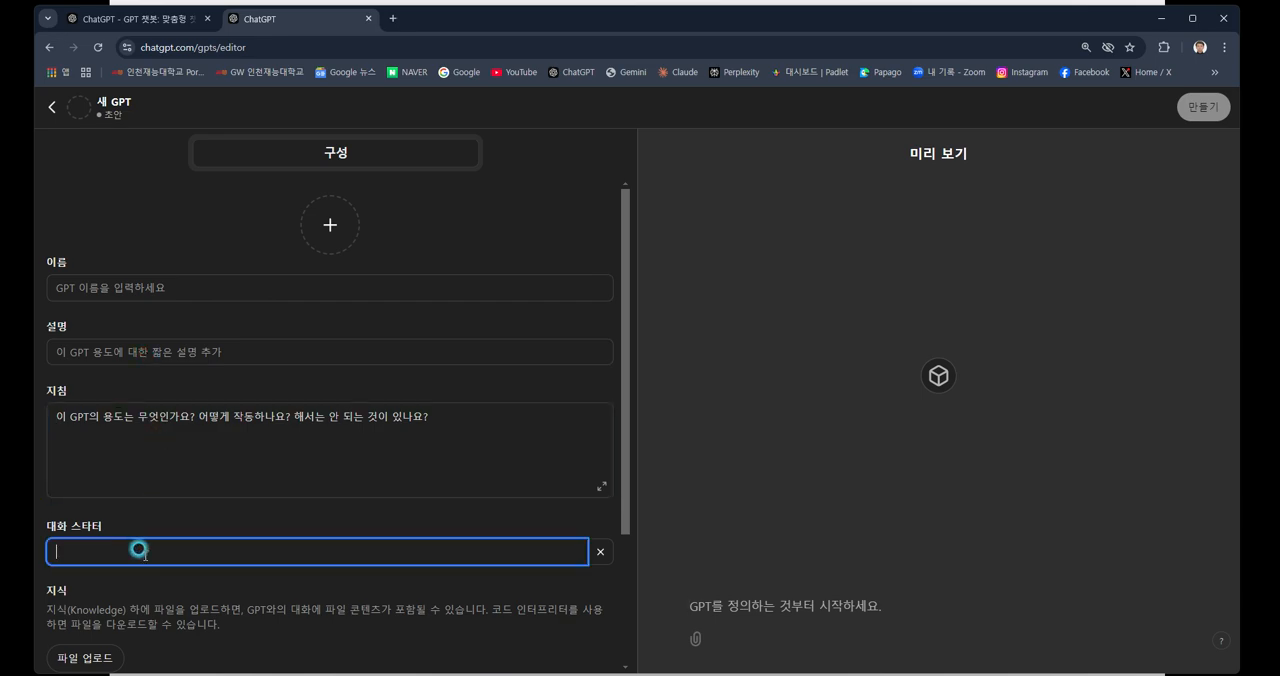
pyautogui.scroll(-2, 138, 548)
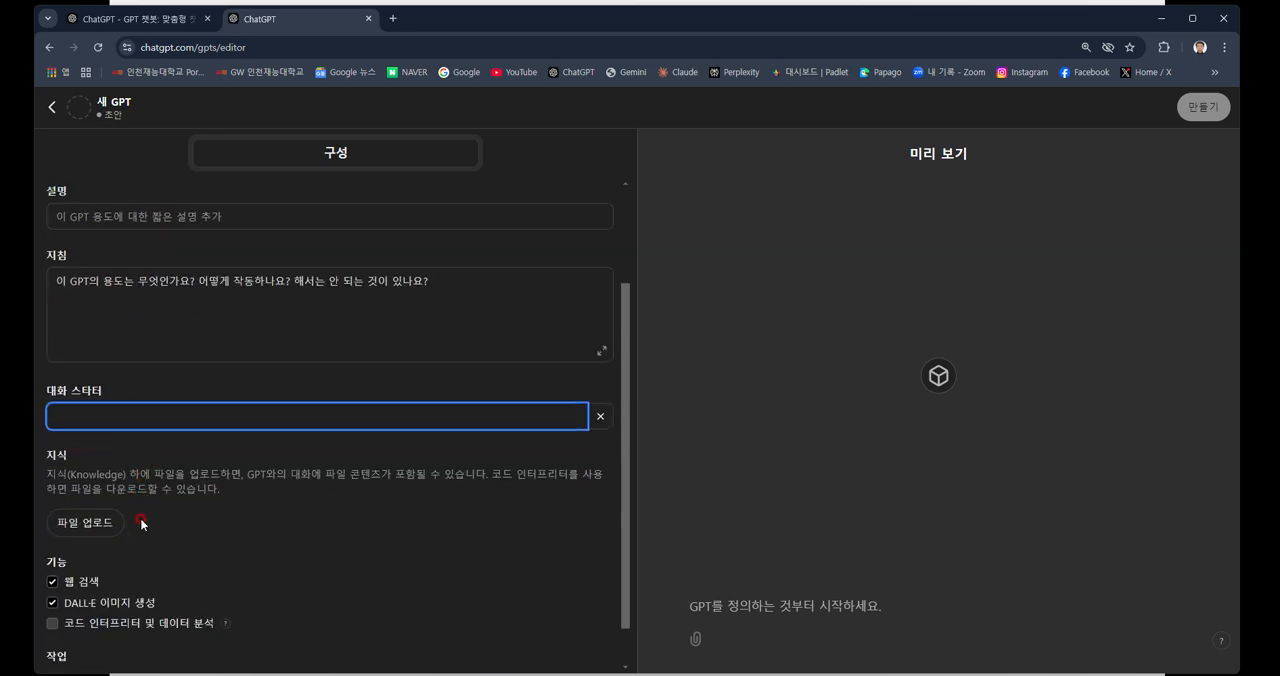
pyautogui.scroll(-1, 141, 524)
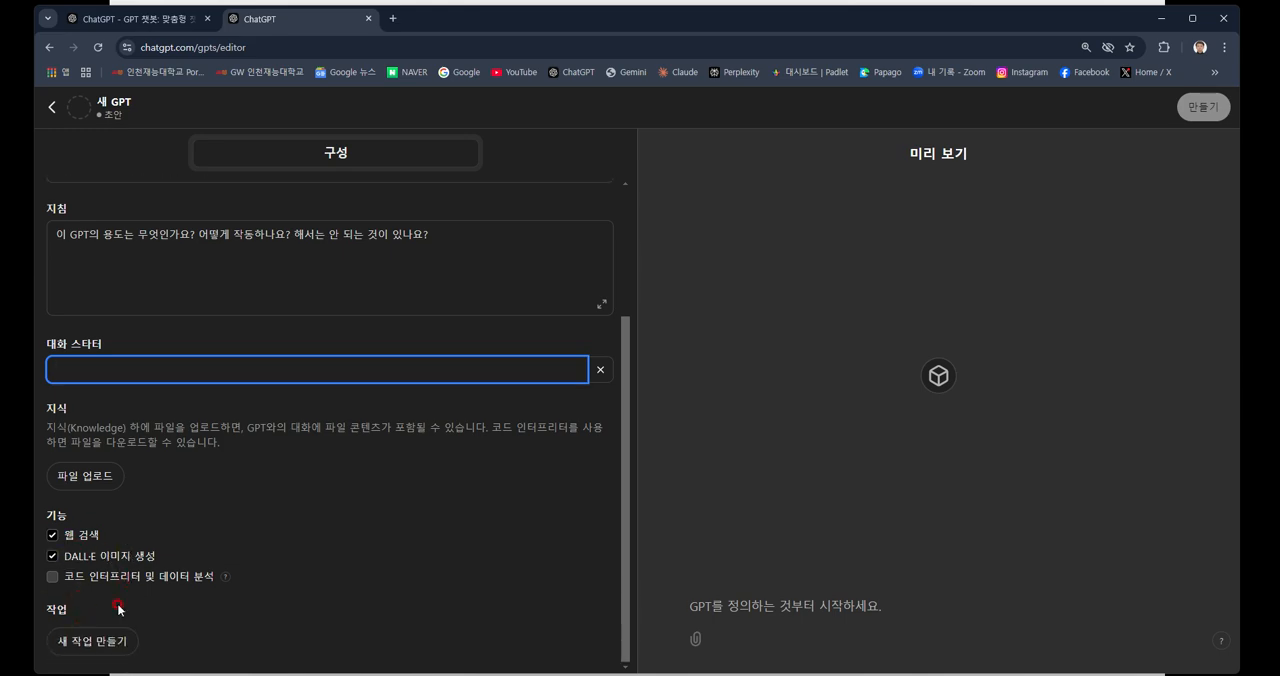
pyautogui.scroll(3, 247, 548)
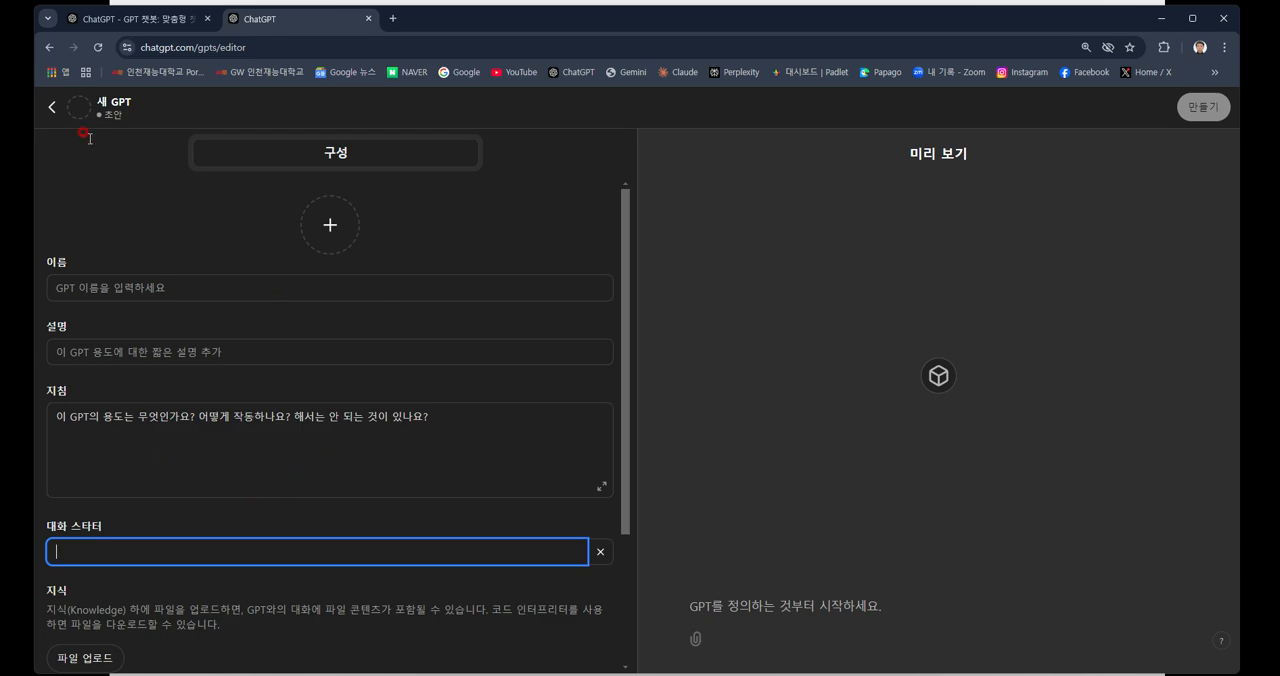
# Leave the blank GPT draft and open the existing "학칙 재능이1" from the list of own GPTs for editing.
pyautogui.click(46, 108)
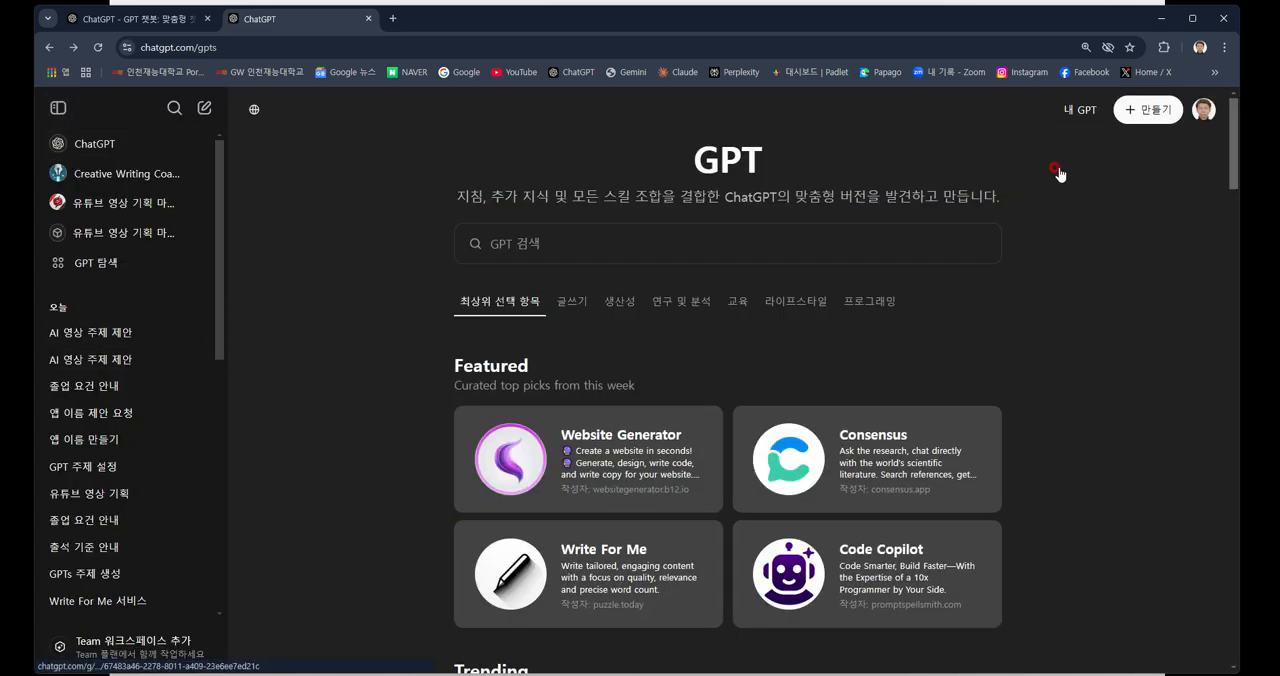
pyautogui.click(1086, 112)
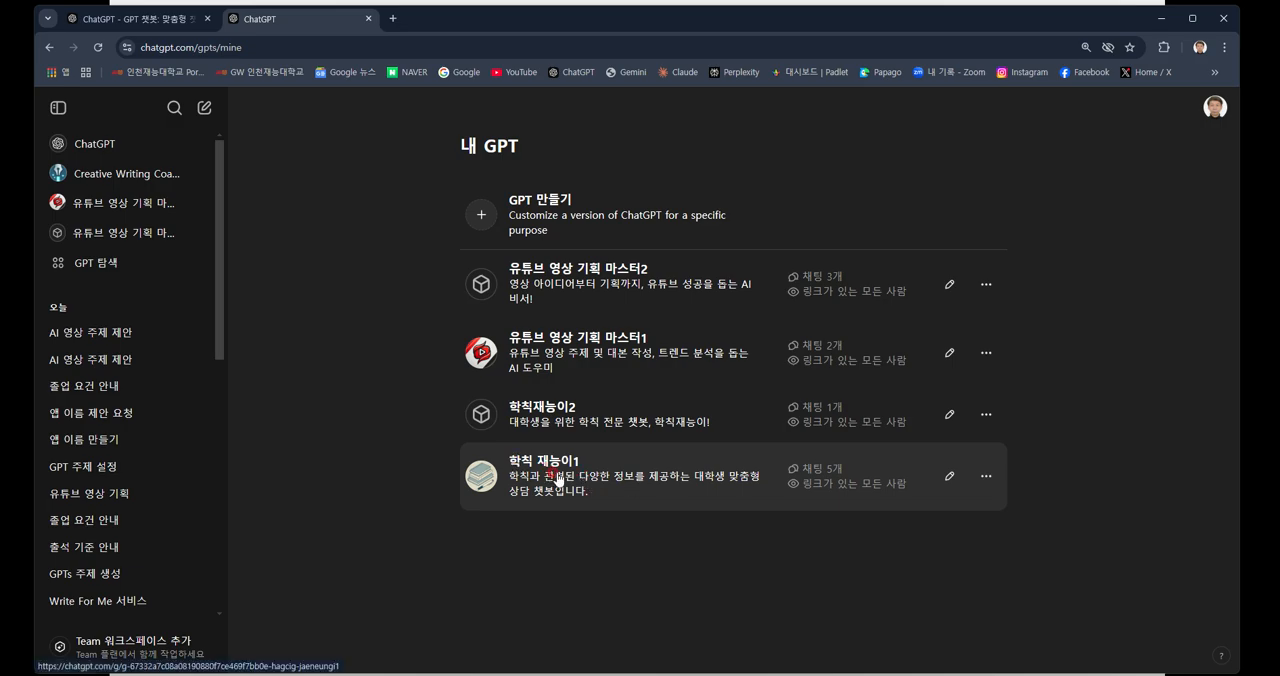
pyautogui.click(948, 478)
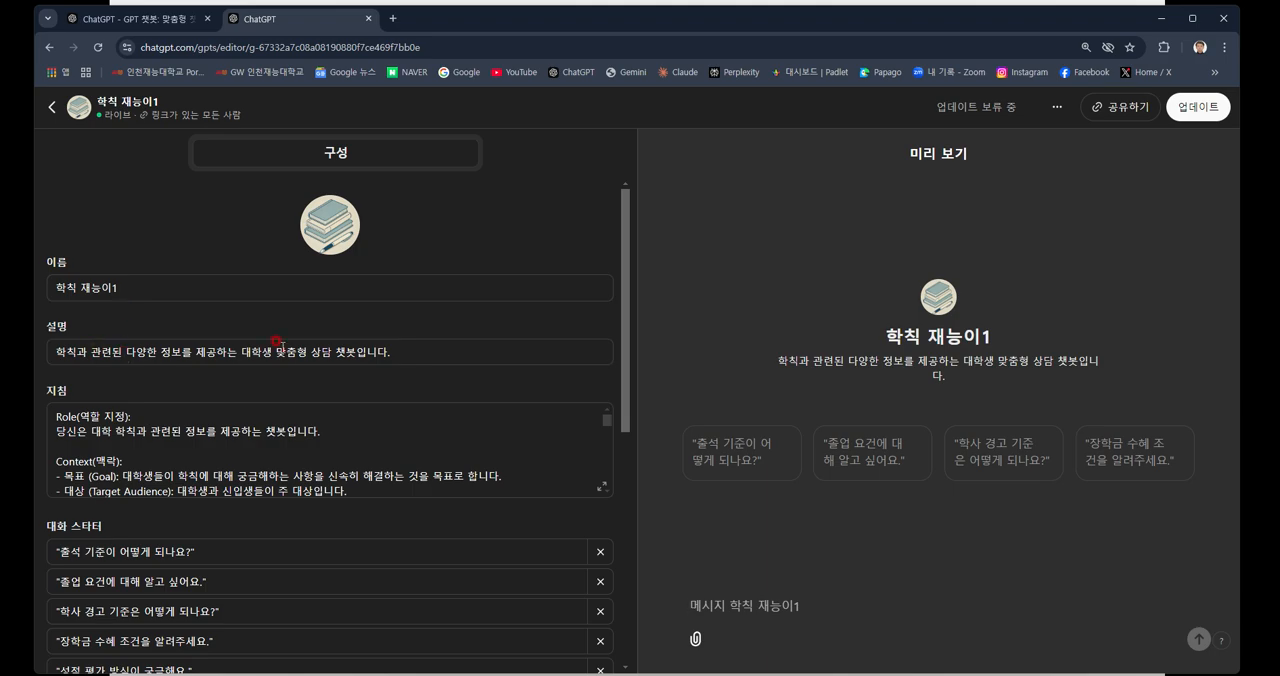
# Examine the description and the full instructions of "학칙 재능이1", from role and context through constraints to the output example.
pyautogui.click(137, 20)
pyautogui.click(198, 351)
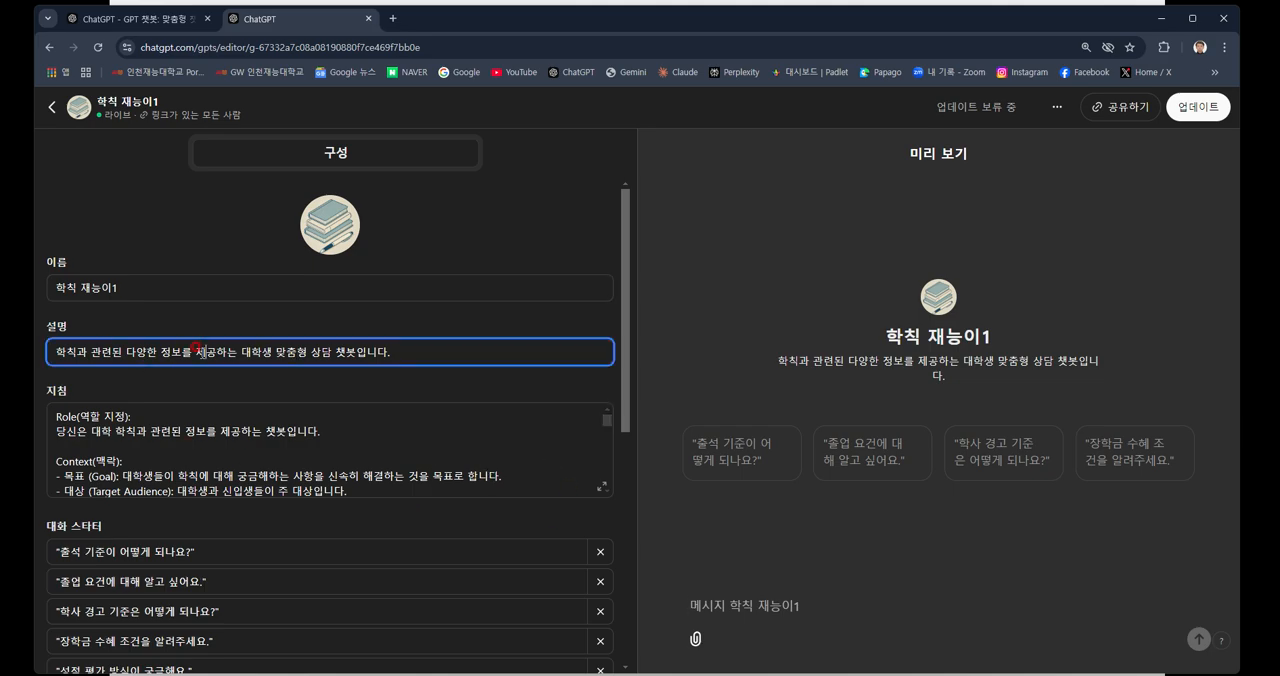
pyautogui.click(146, 424)
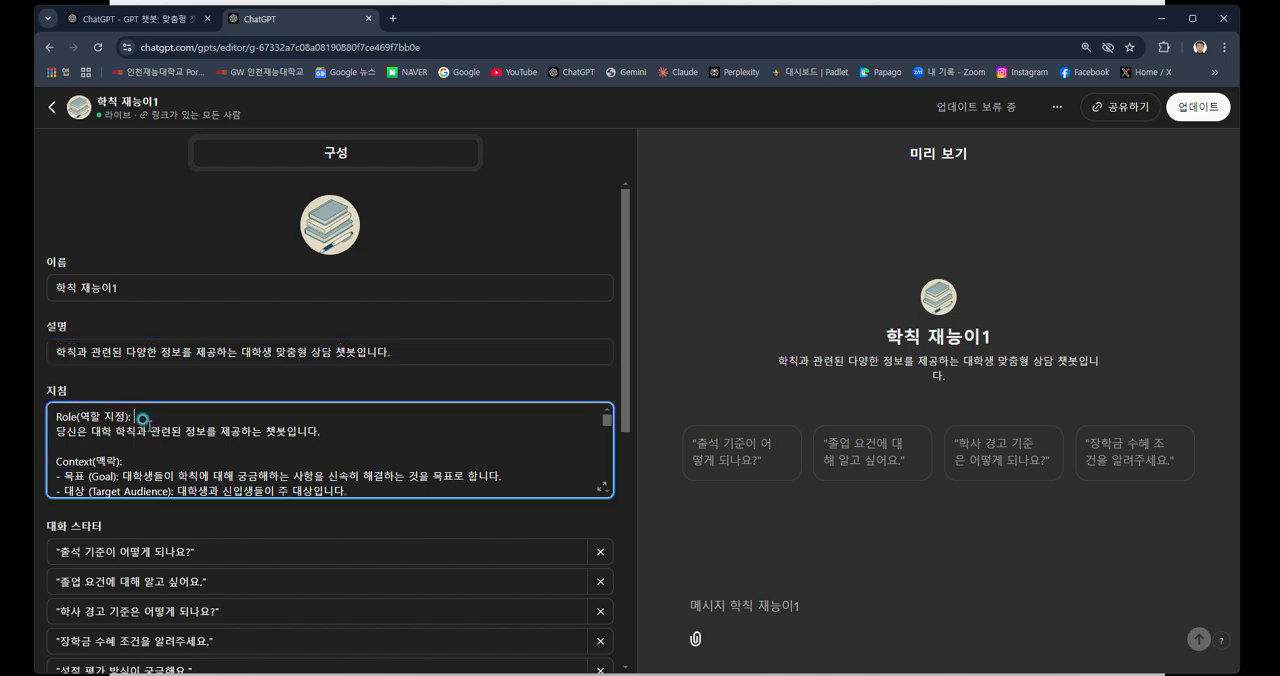
pyautogui.scroll(-2, 140, 430)
pyautogui.scroll(-2, 140, 437)
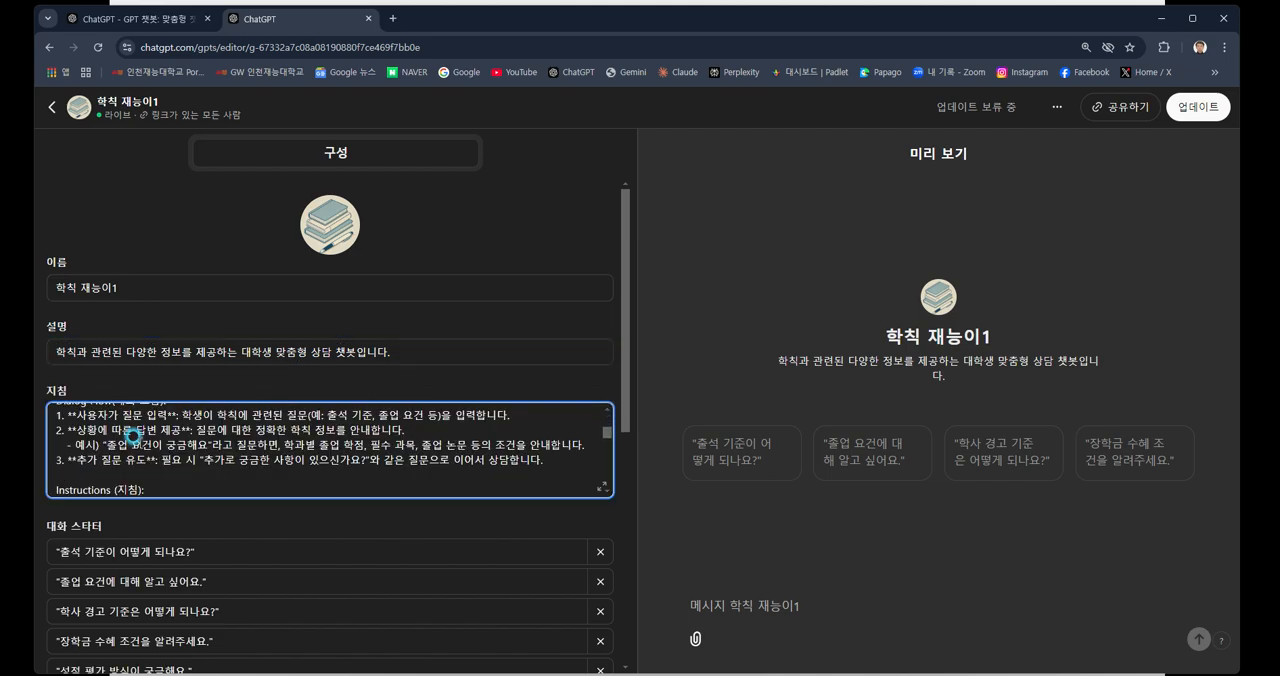
pyautogui.scroll(-2, 135, 447)
pyautogui.scroll(-5, 131, 458)
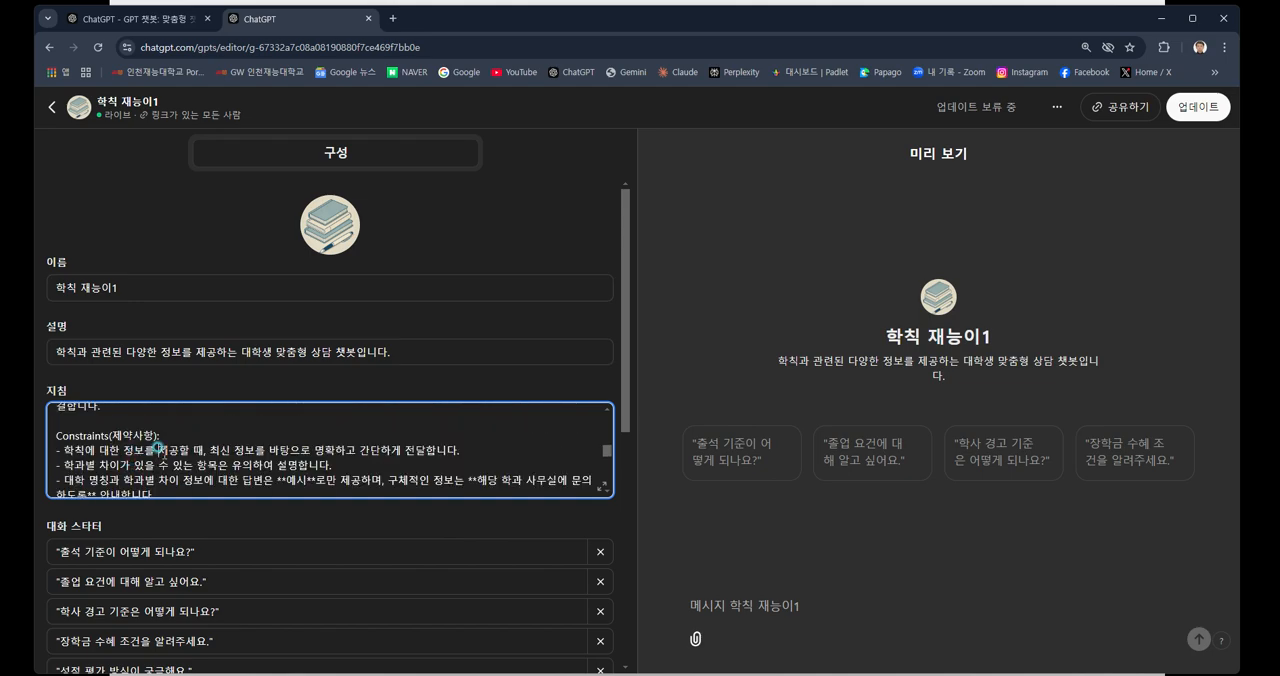
pyautogui.scroll(-2, 157, 447)
pyautogui.scroll(-2, 158, 445)
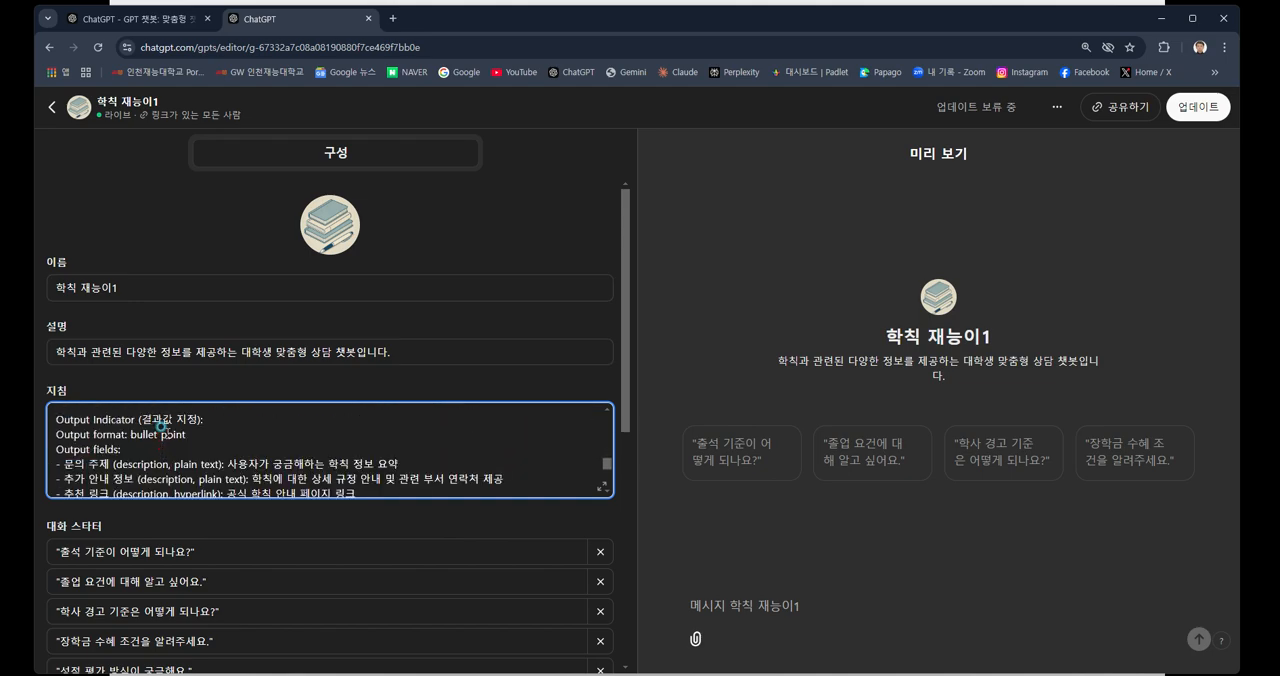
pyautogui.scroll(-3, 158, 440)
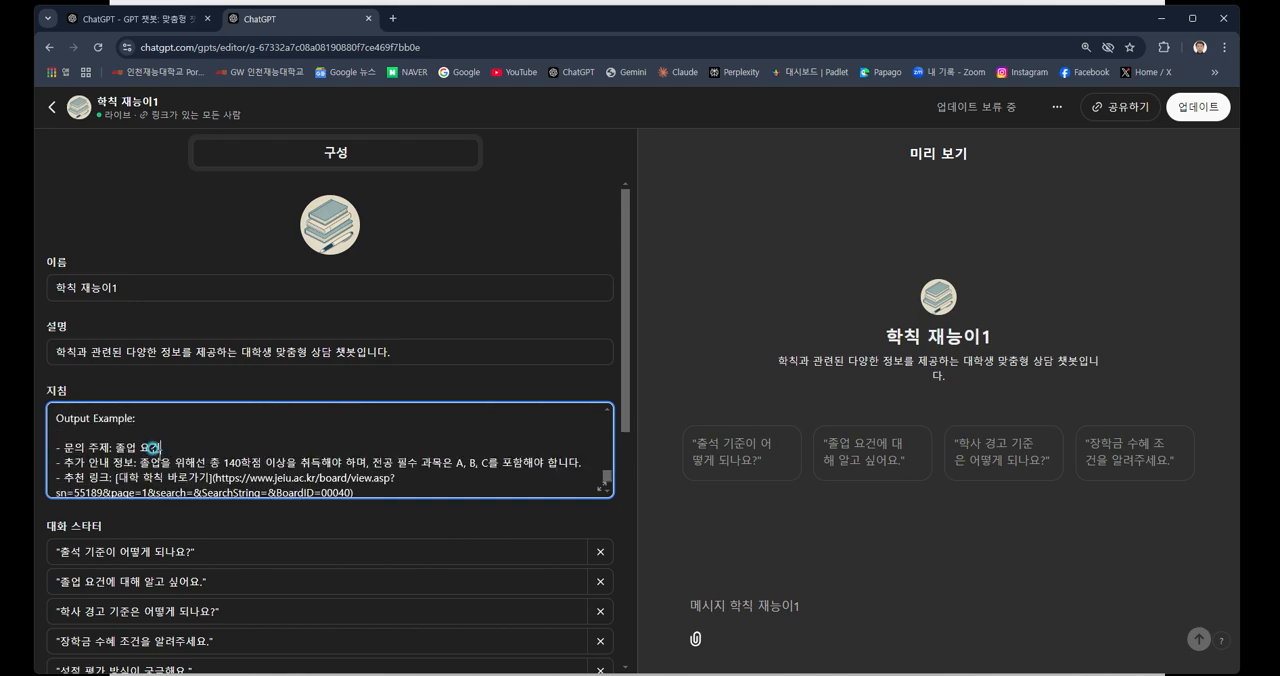
pyautogui.scroll(-3, 153, 448)
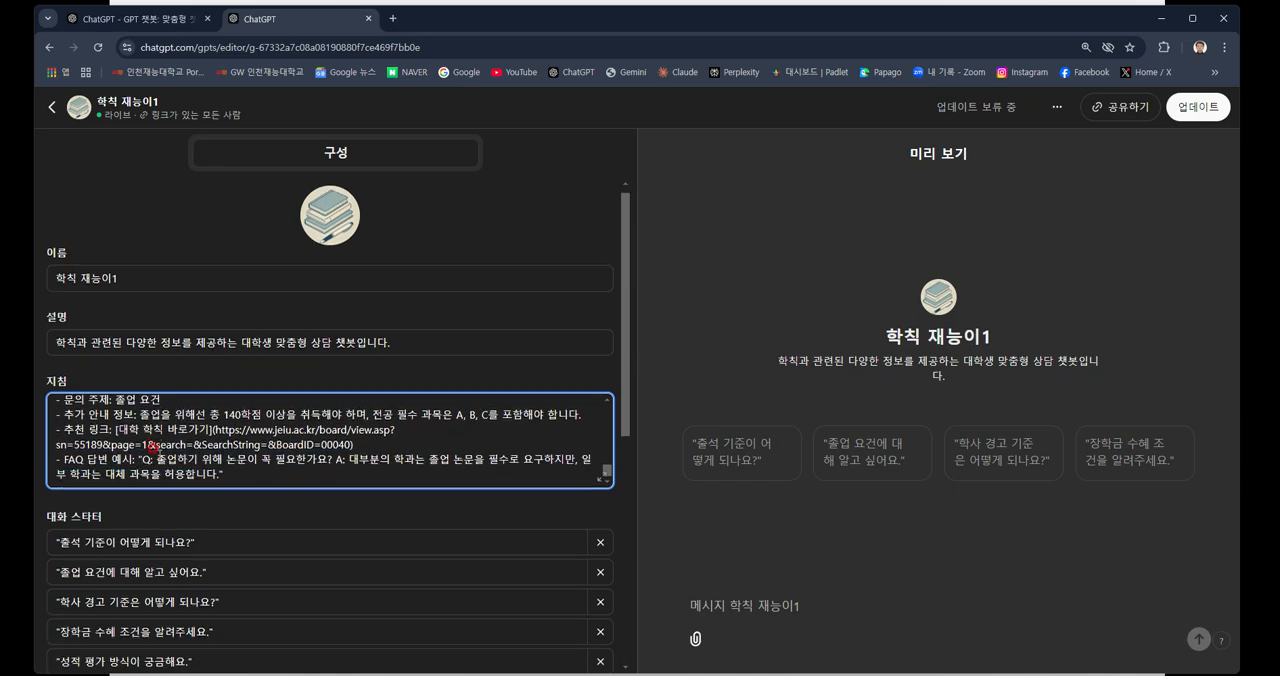
# Review the GPT's conversation starters, uploaded regulation PDFs, capability settings and actions in the configuration form.
pyautogui.scroll(-1, 153, 447)
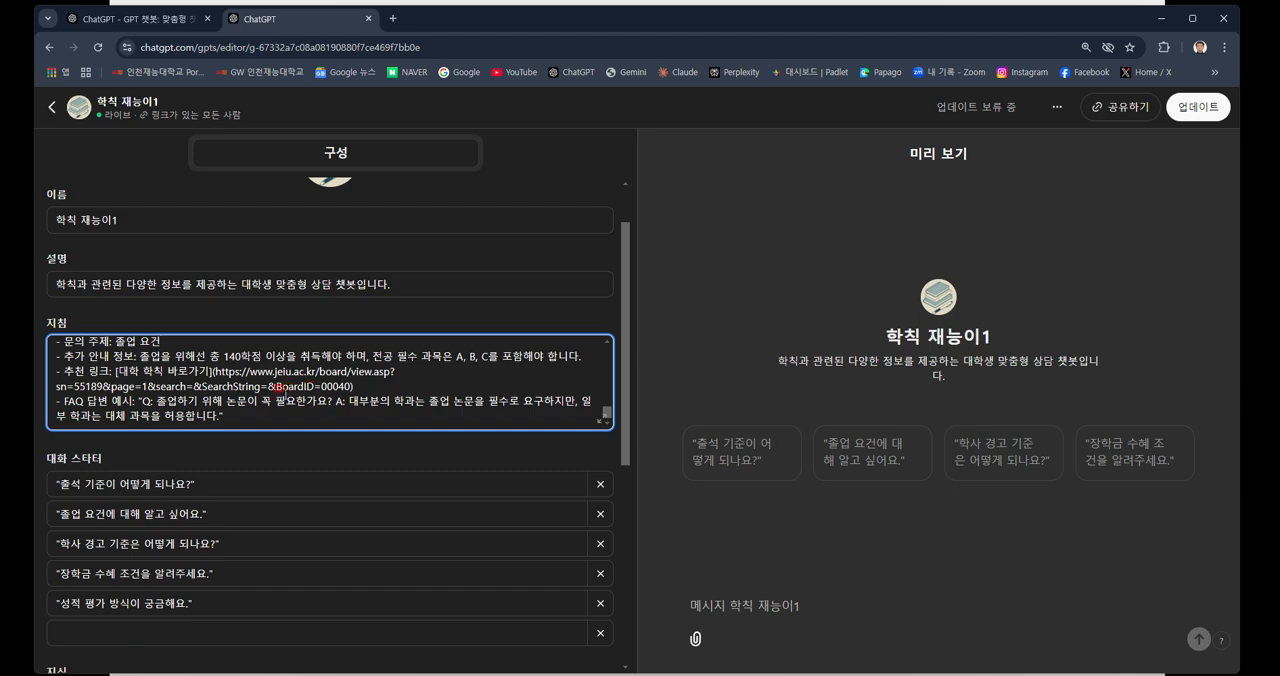
pyautogui.scroll(-1, 286, 400)
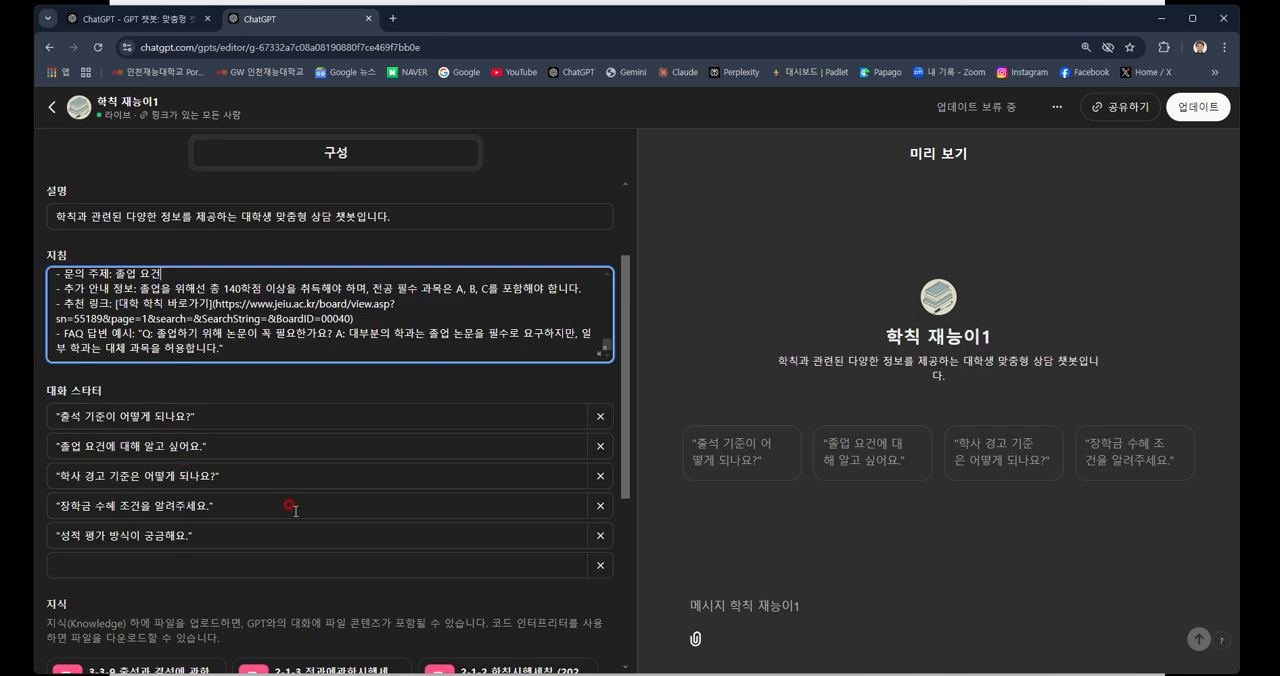
pyautogui.scroll(-3, 300, 509)
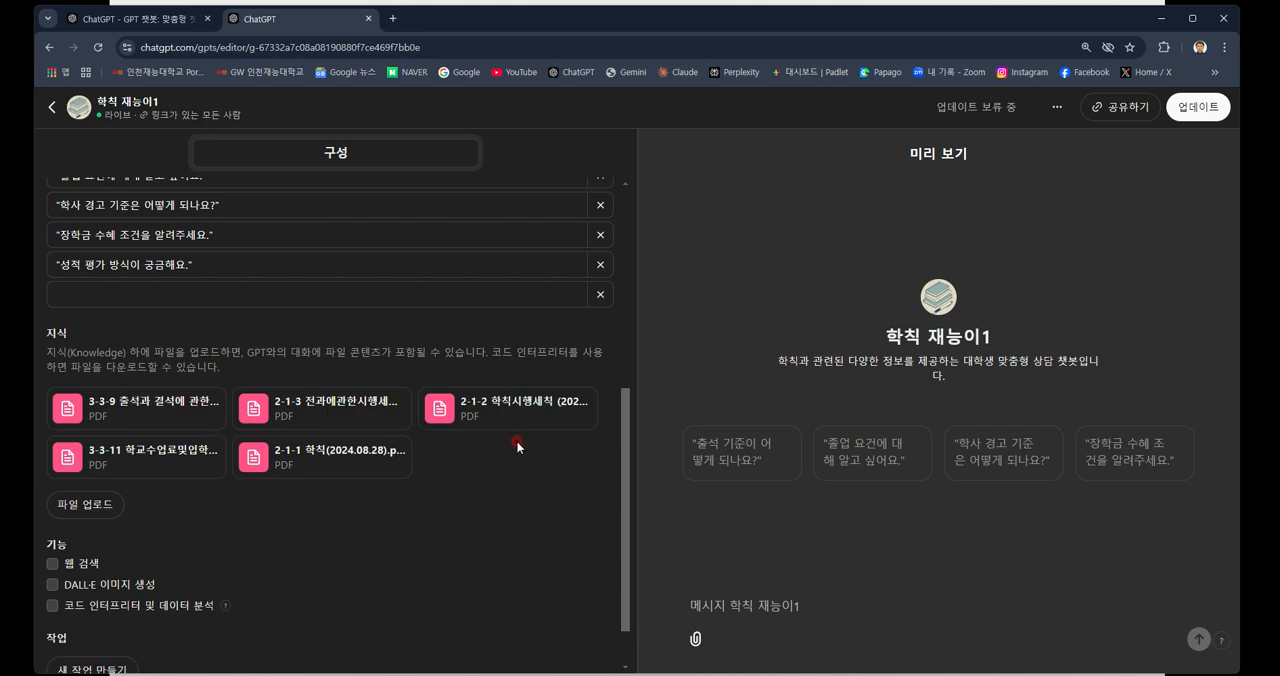
pyautogui.scroll(-2, 285, 530)
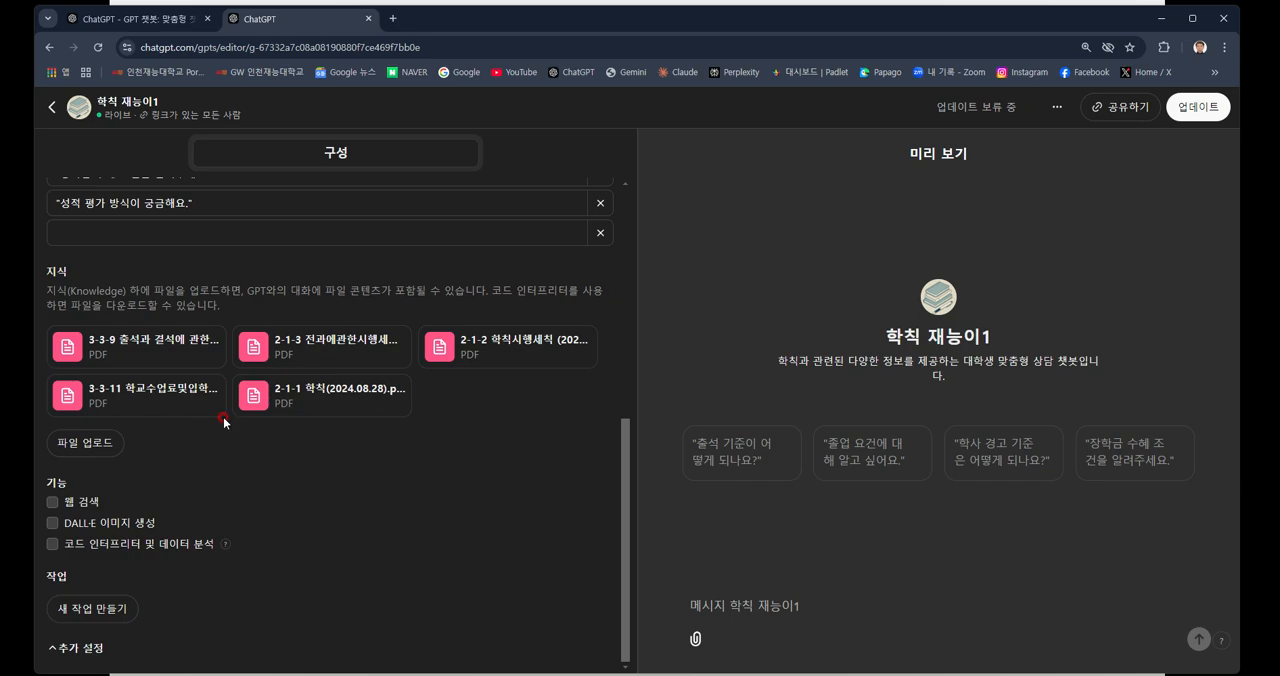
pyautogui.scroll(1, 292, 452)
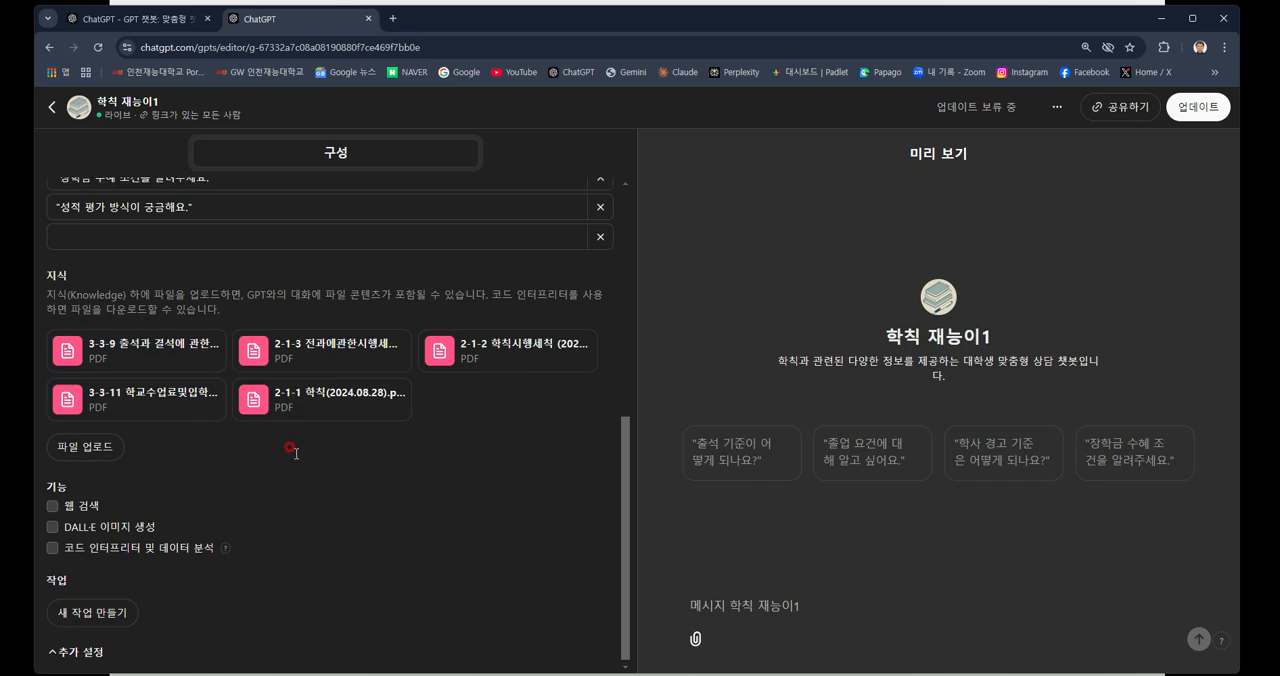
pyautogui.scroll(5, 292, 452)
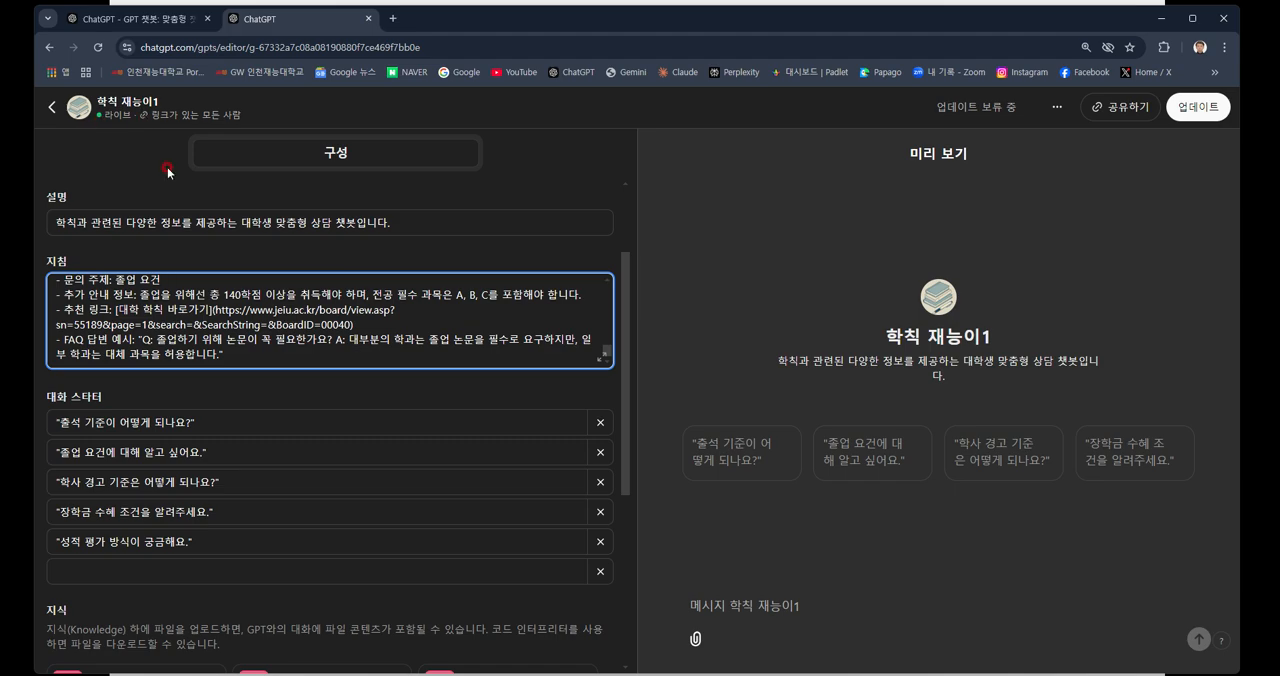
pyautogui.scroll(2, 532, 210)
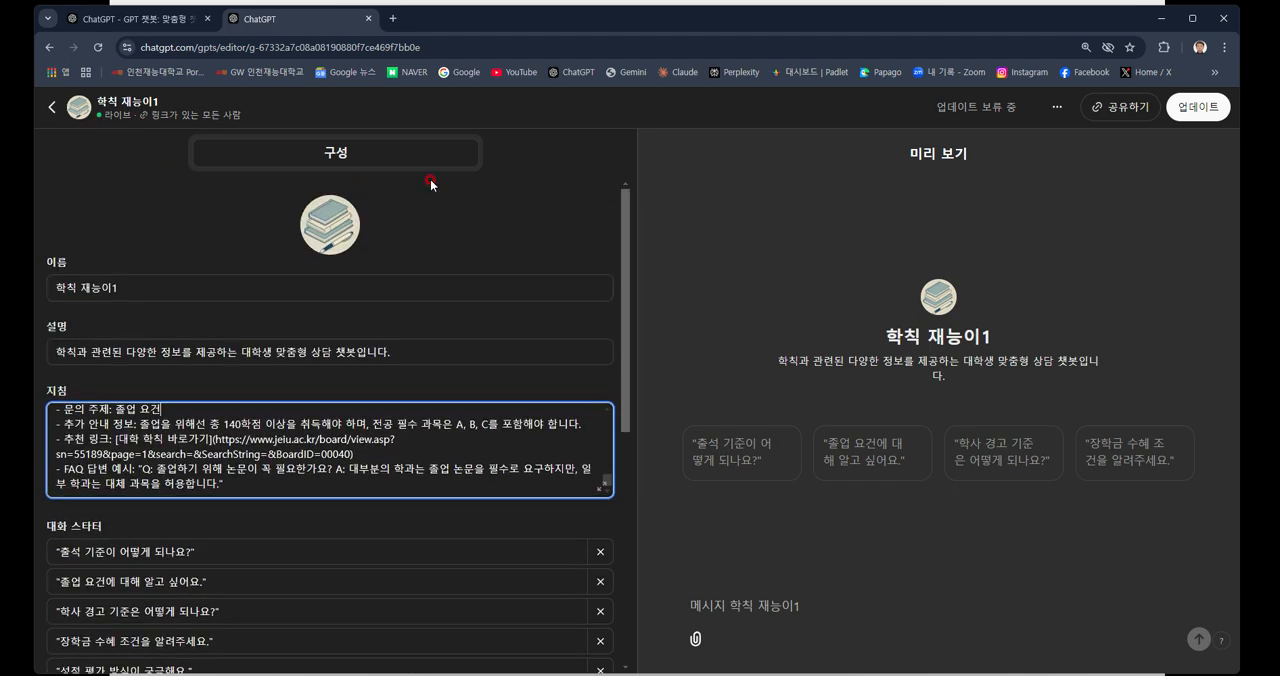
# Open the published "학칙 재능이1" chatbot from the example link on the slide and ask it "졸업 요건은".
pyautogui.click(1164, 20)
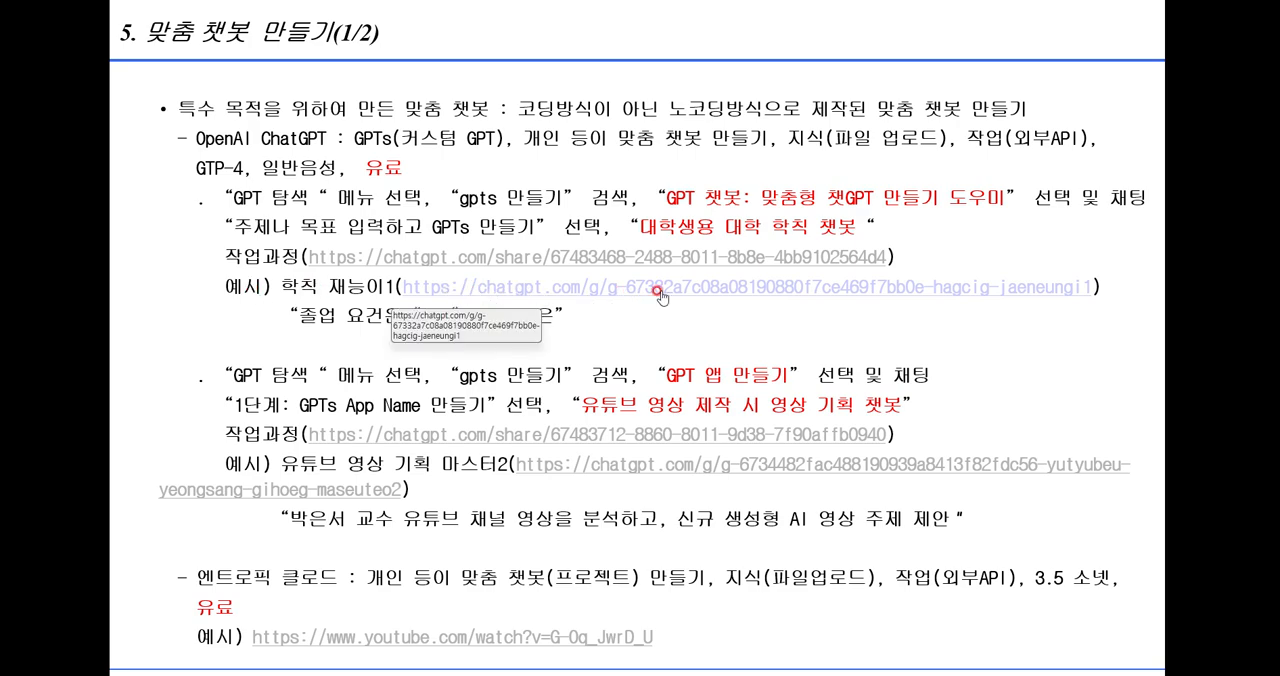
pyautogui.click(658, 291)
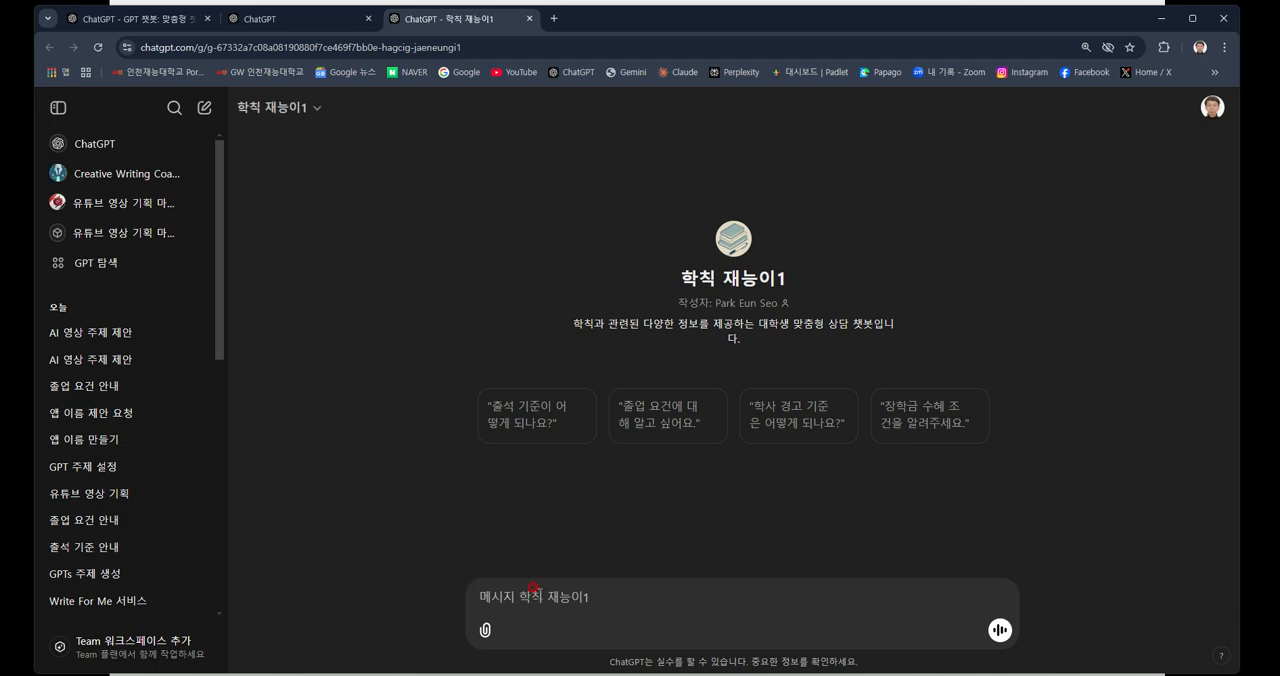
pyautogui.write('졸')
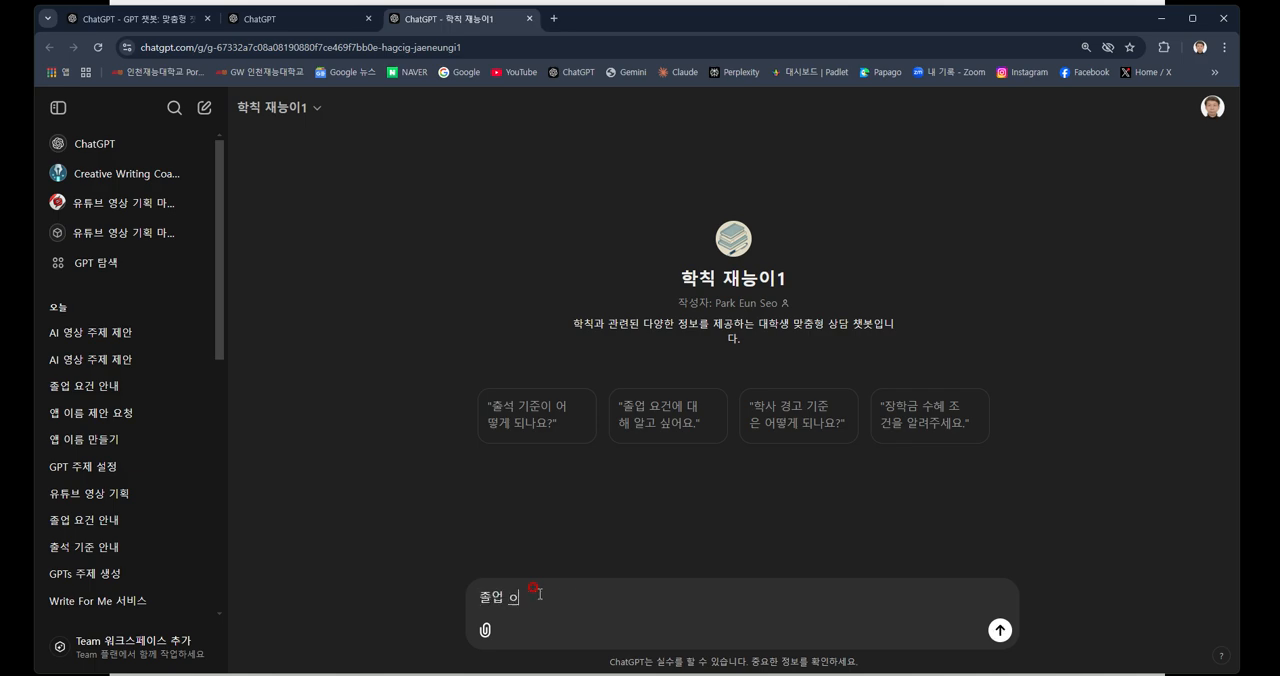
pyautogui.write('업 요건드')
pyautogui.press('Return')
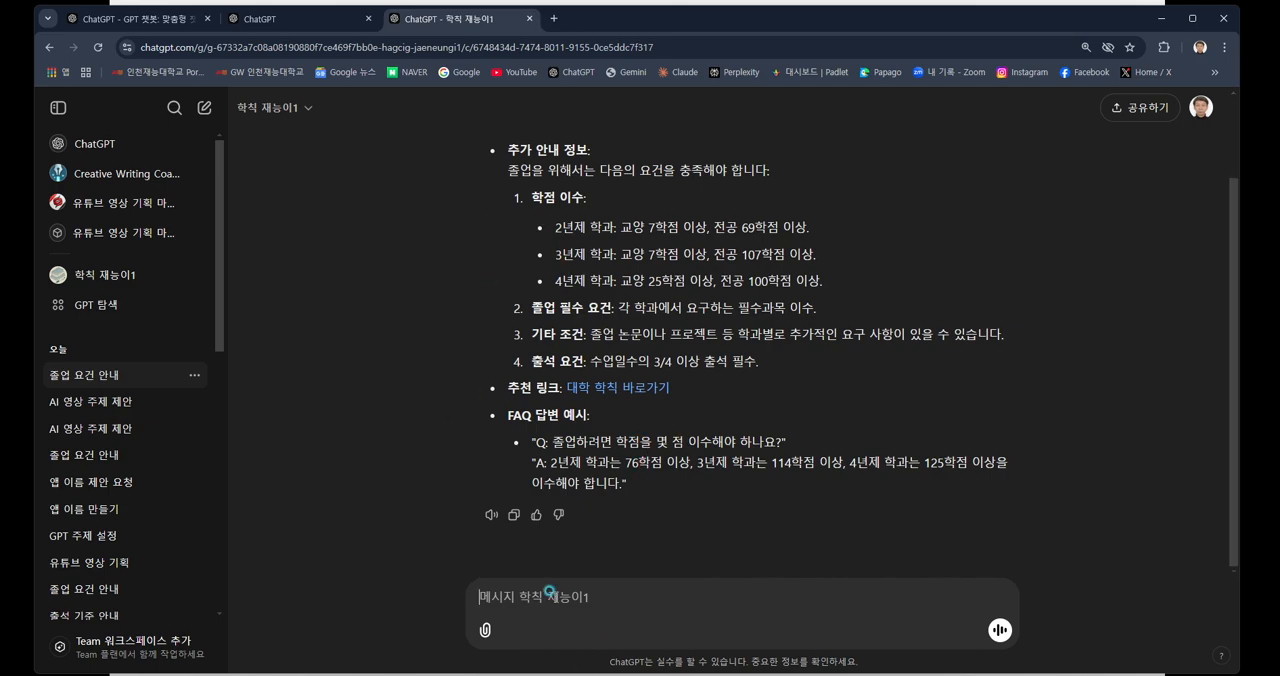
# Ask the chatbot "성적기준은" and read through its answer on the grading criteria.
pyautogui.write('섬')
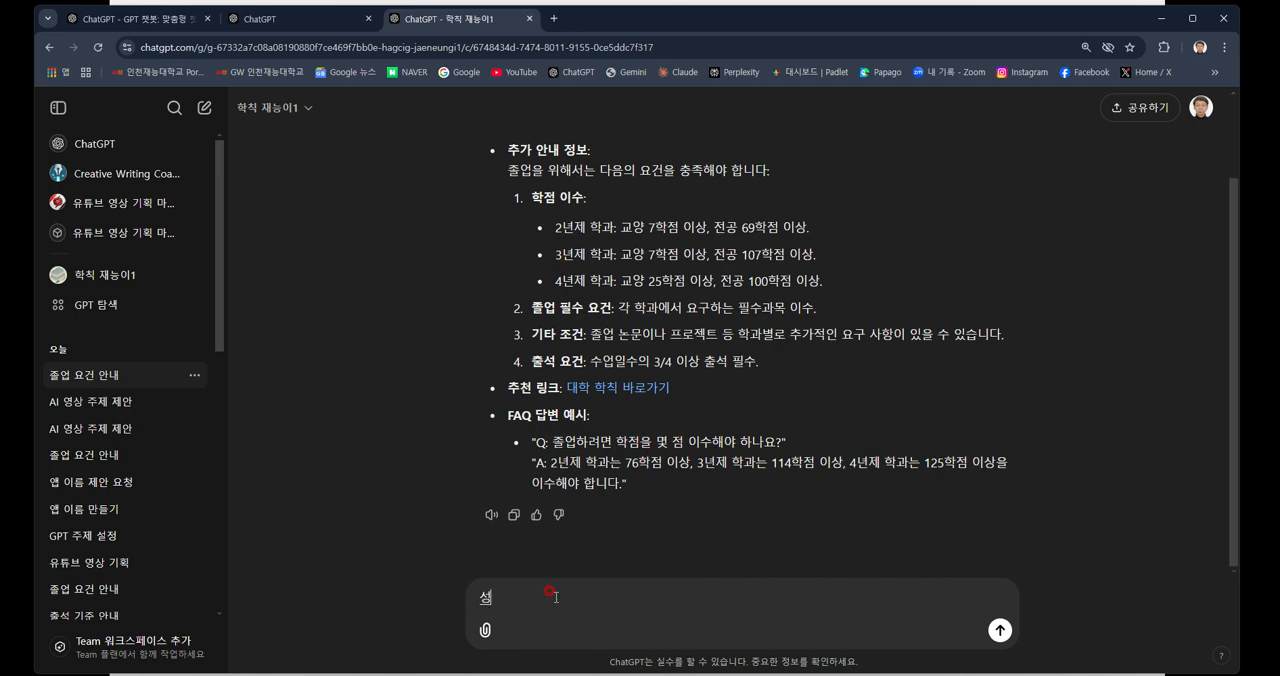
pyautogui.write('적기준이')
pyautogui.press('Return')
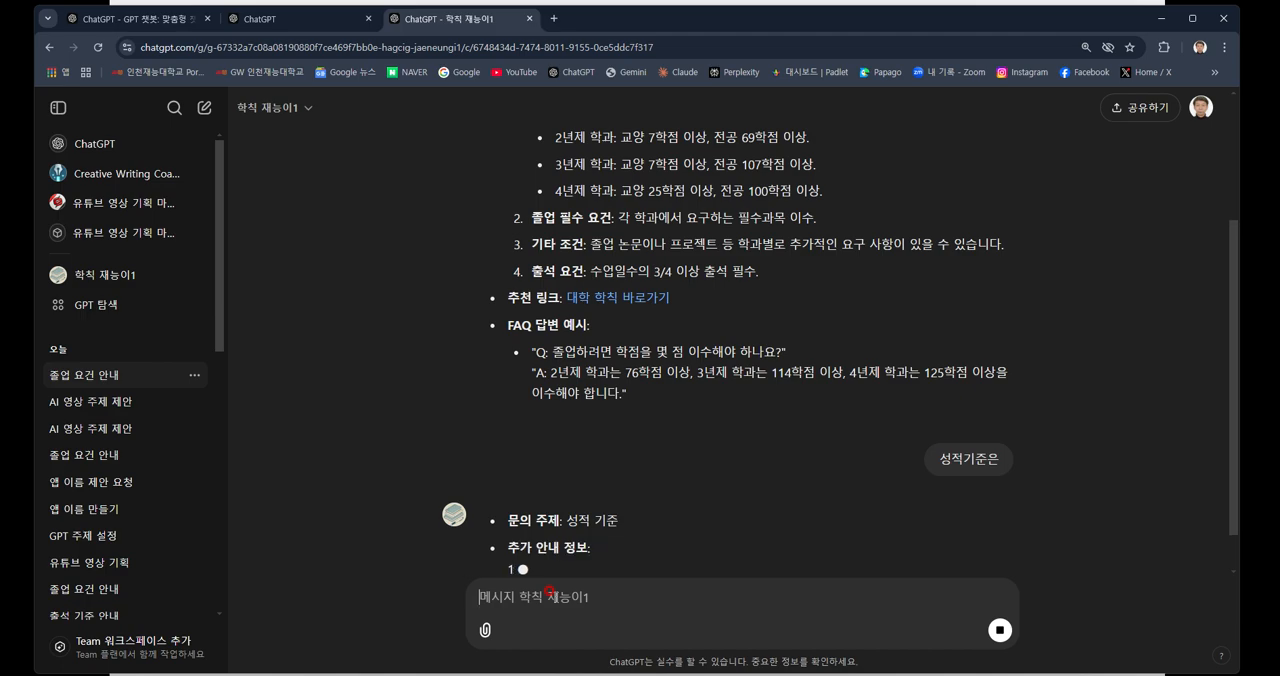
pyautogui.scroll(-2, 650, 420)
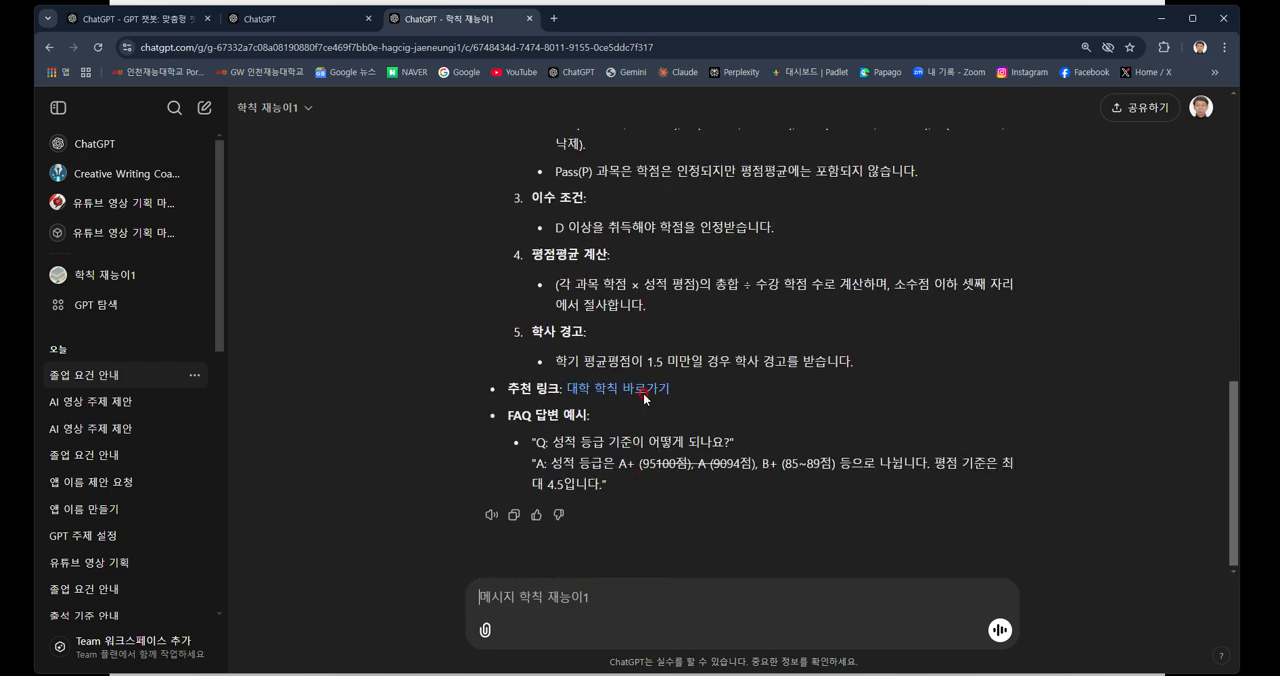
pyautogui.scroll(1, 638, 384)
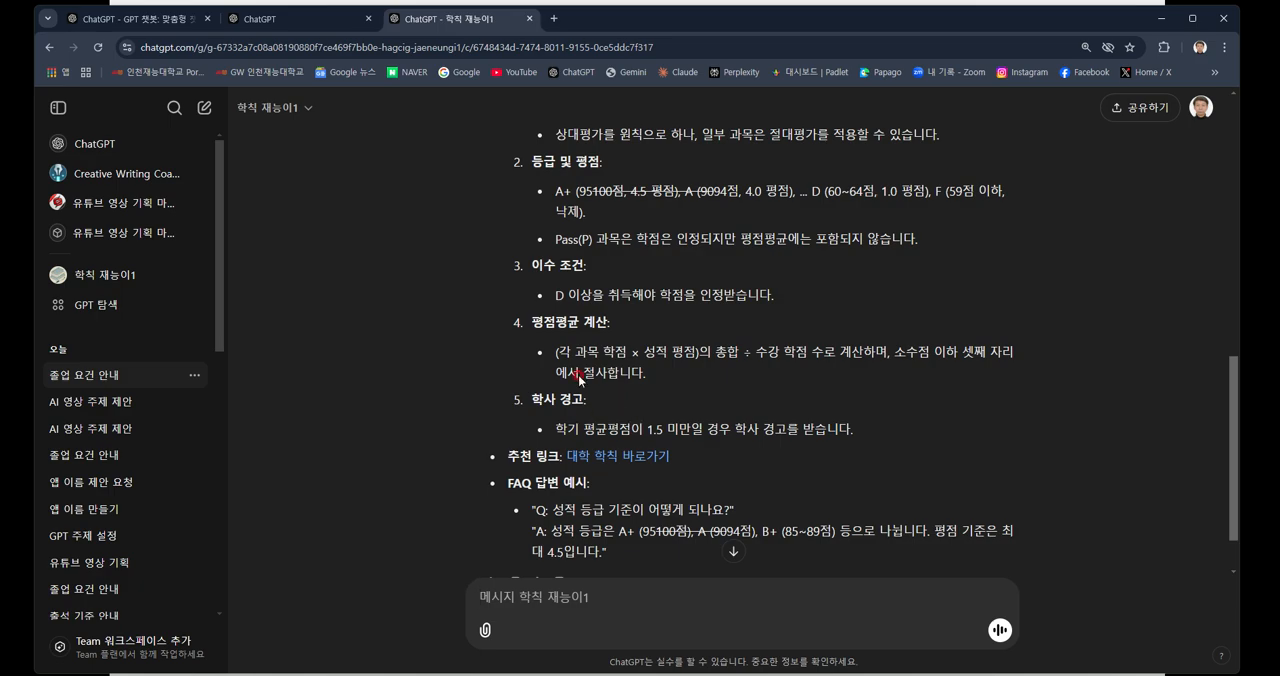
pyautogui.scroll(-1, 663, 399)
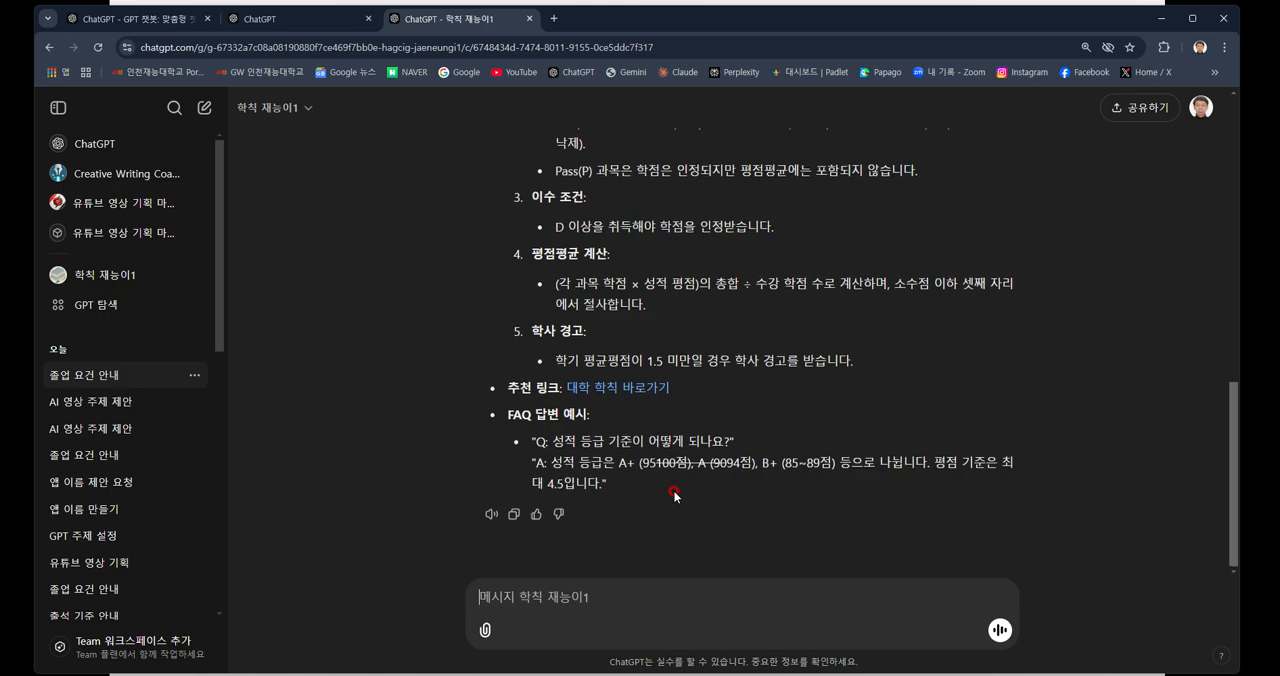
pyautogui.scroll(3, 678, 362)
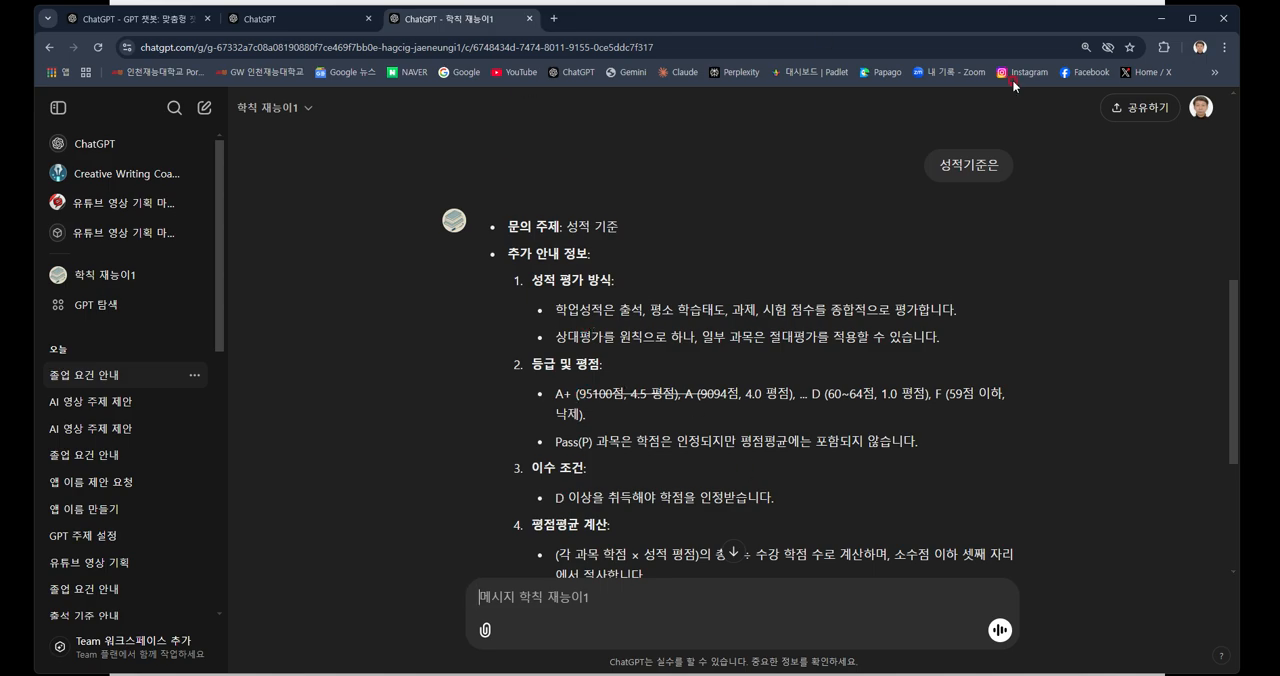
# Close the "학칙 재능이1" chat and its editor page, and return to the presentation slide.
pyautogui.click(532, 19)
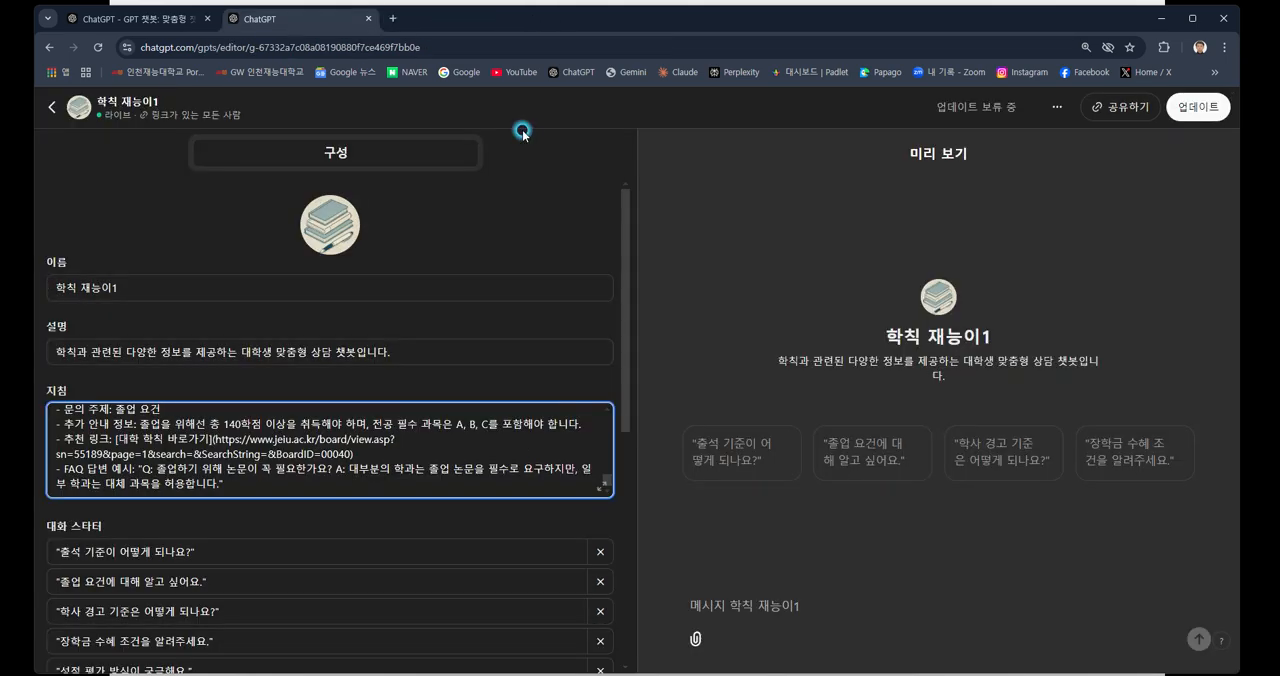
pyautogui.click(368, 18)
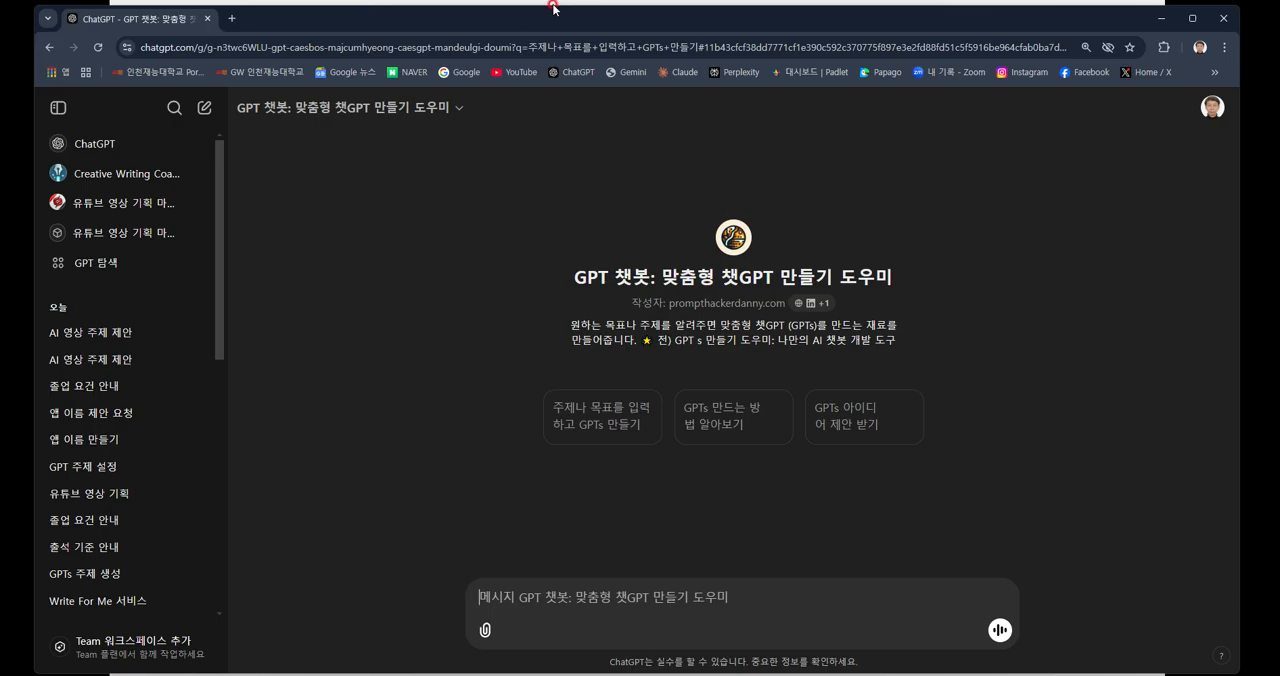
pyautogui.click(560, 2)
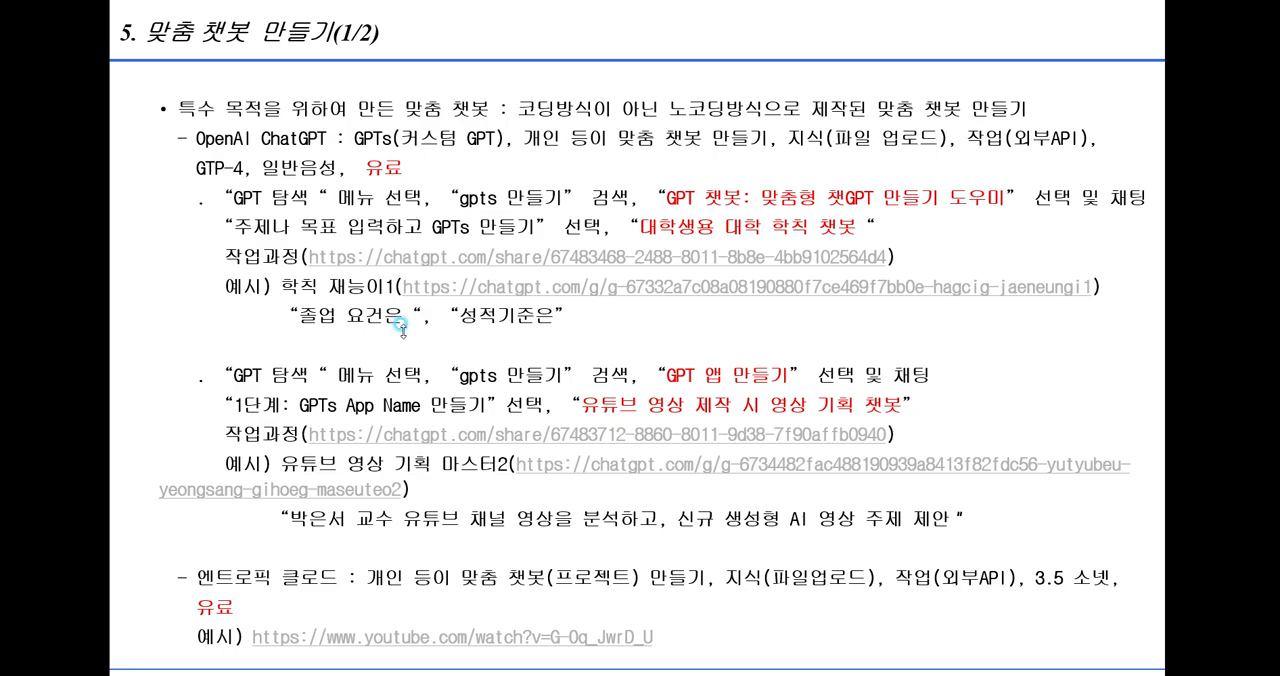
# Switch to ChatGPT in the browser and search the GPT store for "gpts 만들기".
pyautogui.hotkey('alt', 'Tab')
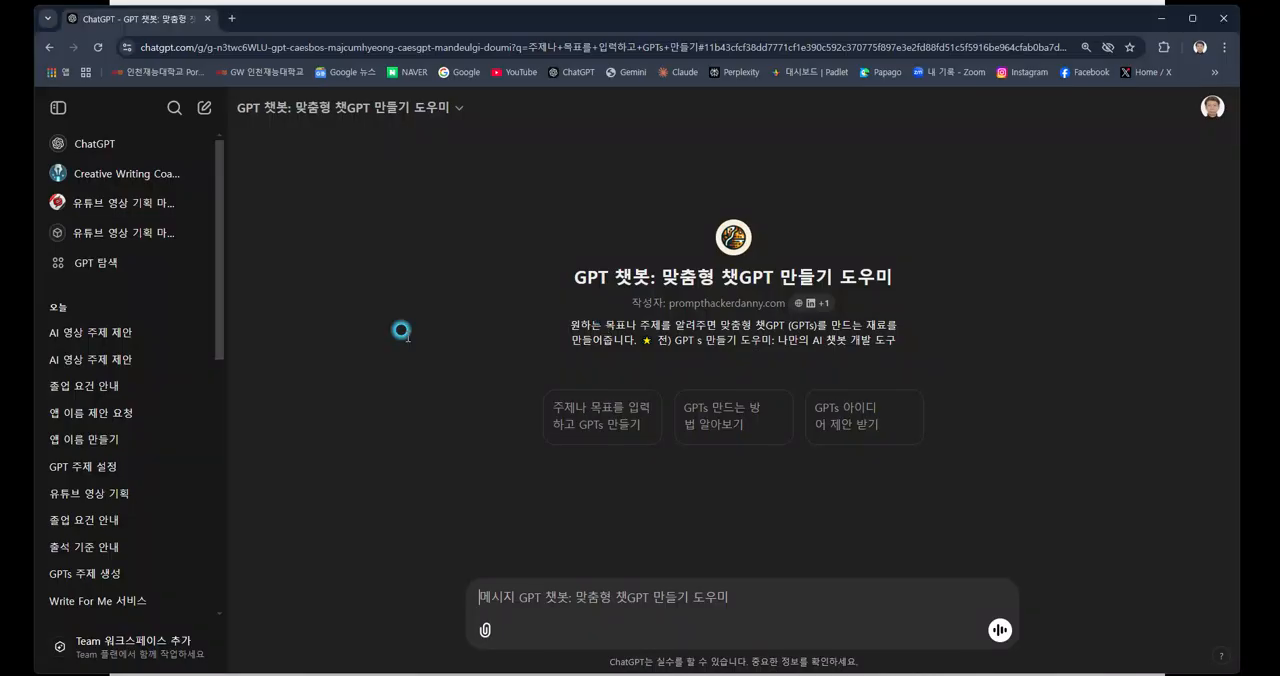
pyautogui.click(111, 270)
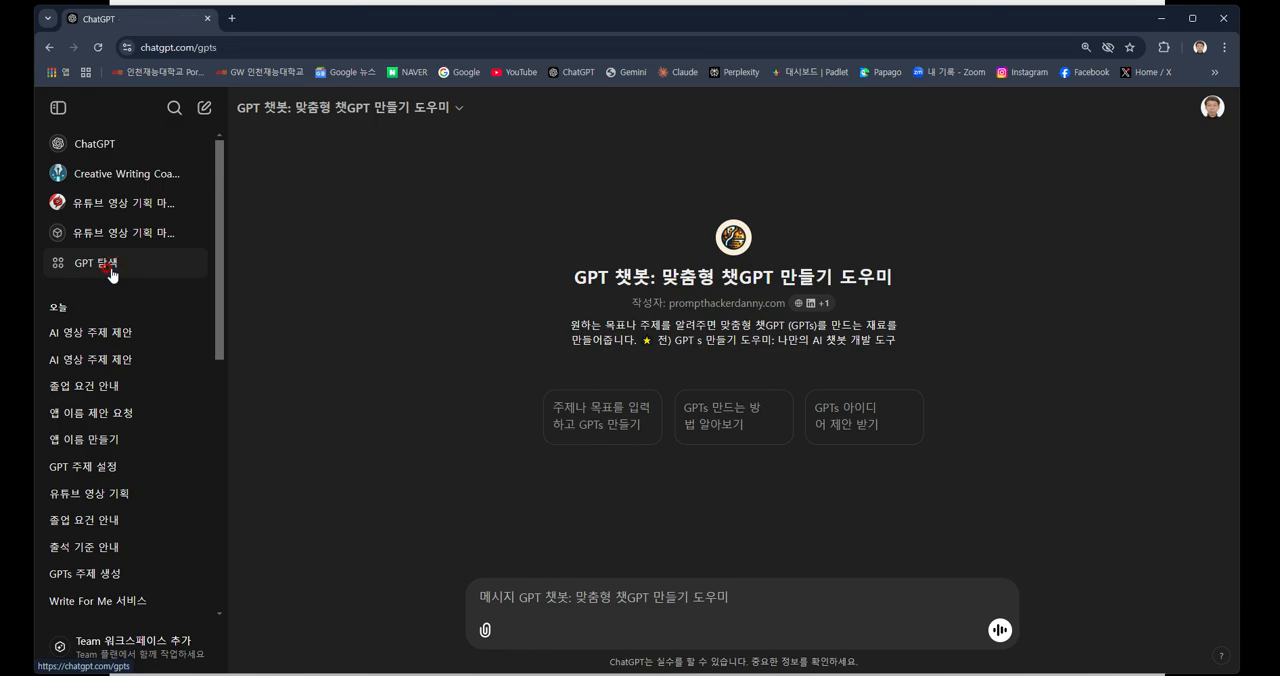
pyautogui.click(549, 246)
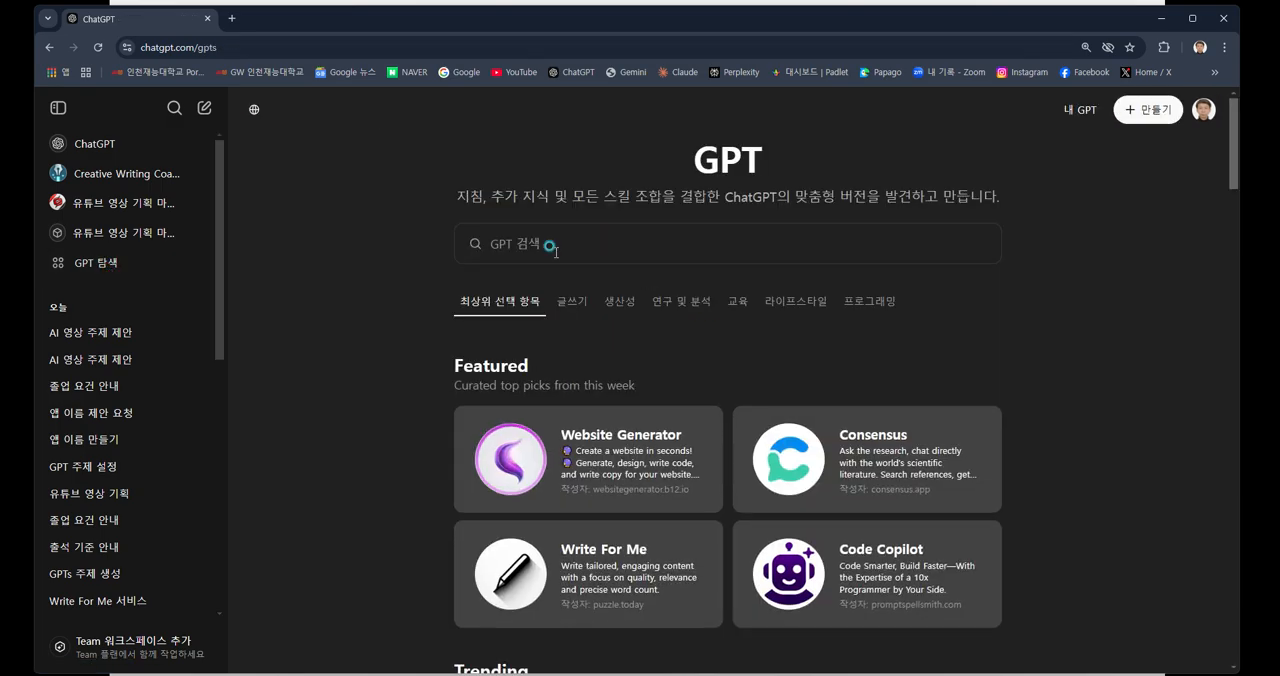
pyautogui.write('헤')
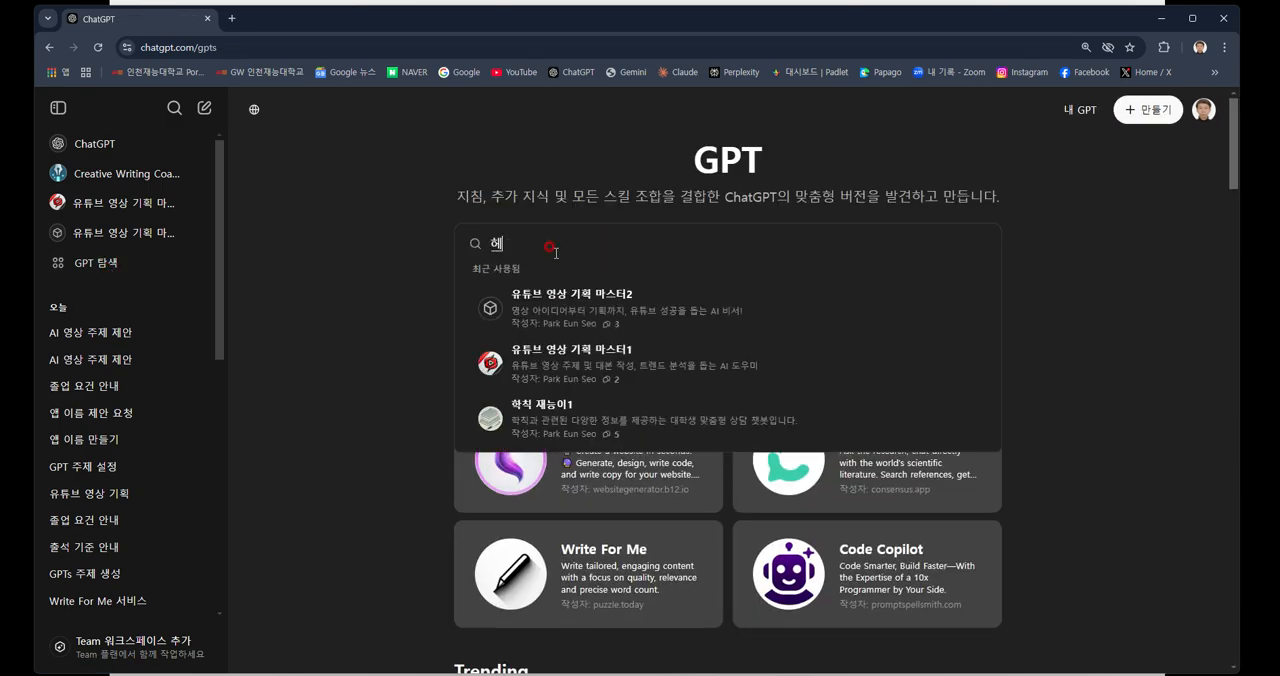
pyautogui.press('BackSpace')
pyautogui.press('BackSpace')
pyautogui.write('gpts ')
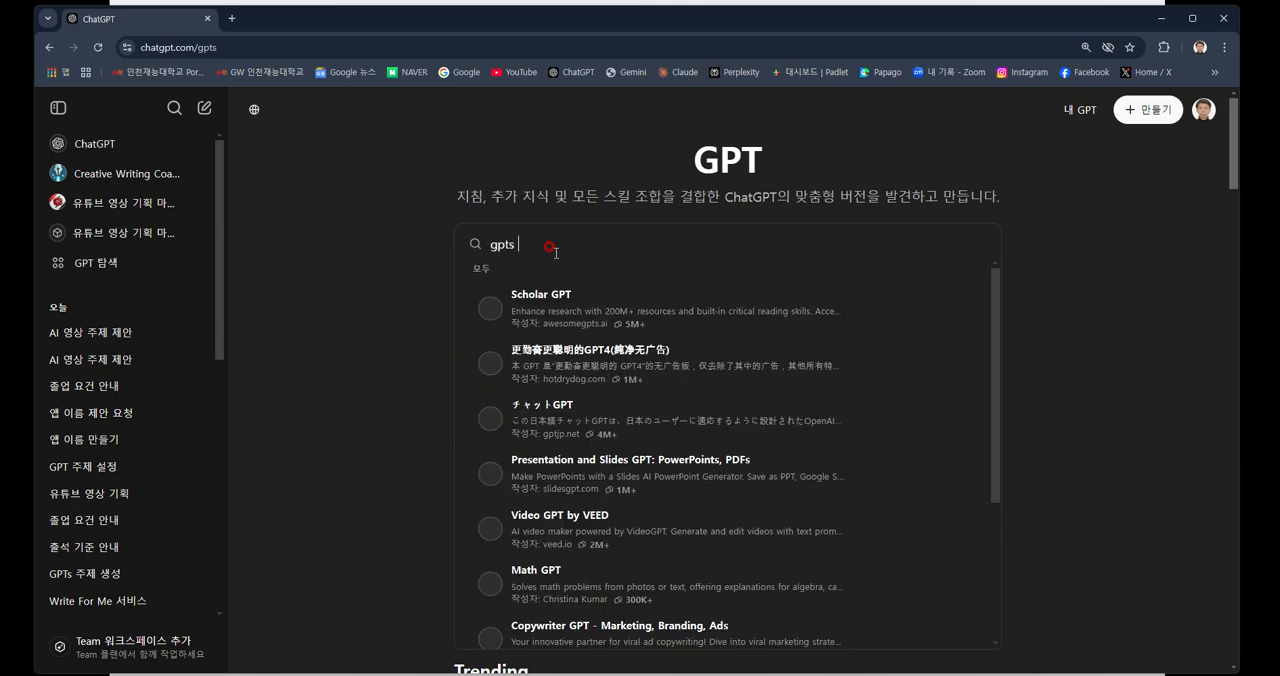
pyautogui.write('만들기')
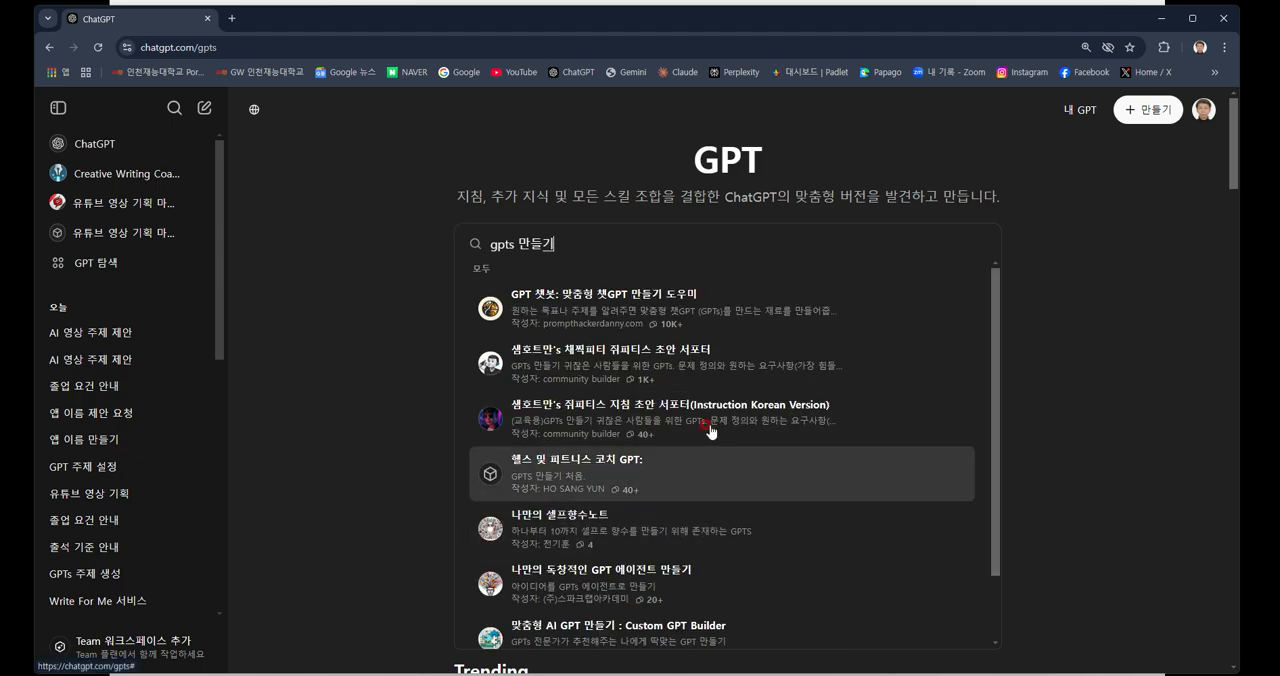
# Open "GPT 앱 만들기" from the search results and choose its conversation starter "1단계: GPTs App Name 만들기".
pyautogui.scroll(-1, 598, 420)
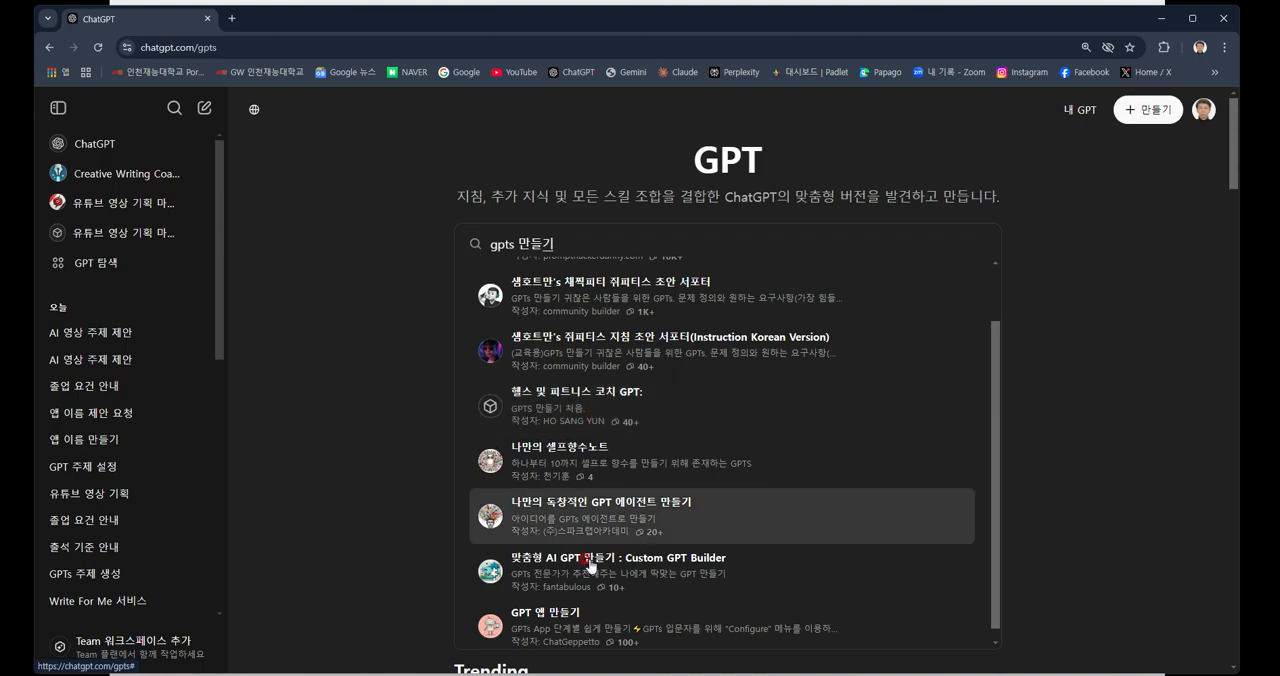
pyautogui.scroll(-1, 565, 600)
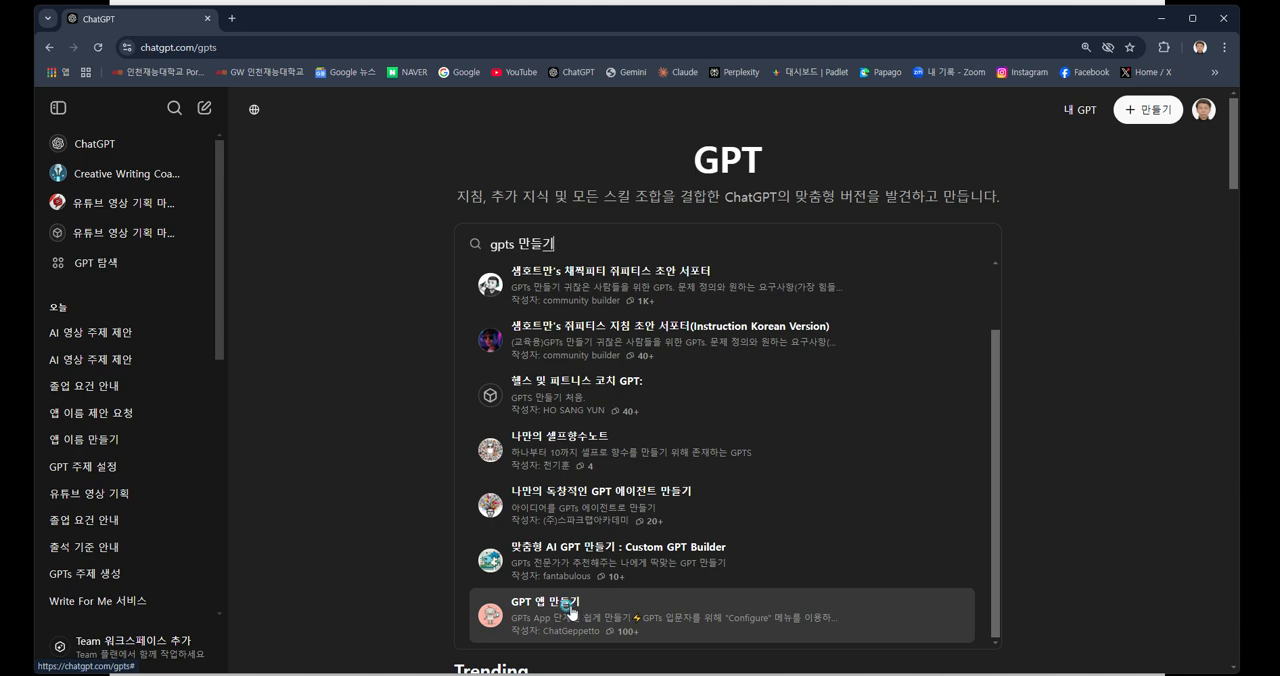
pyautogui.click(570, 607)
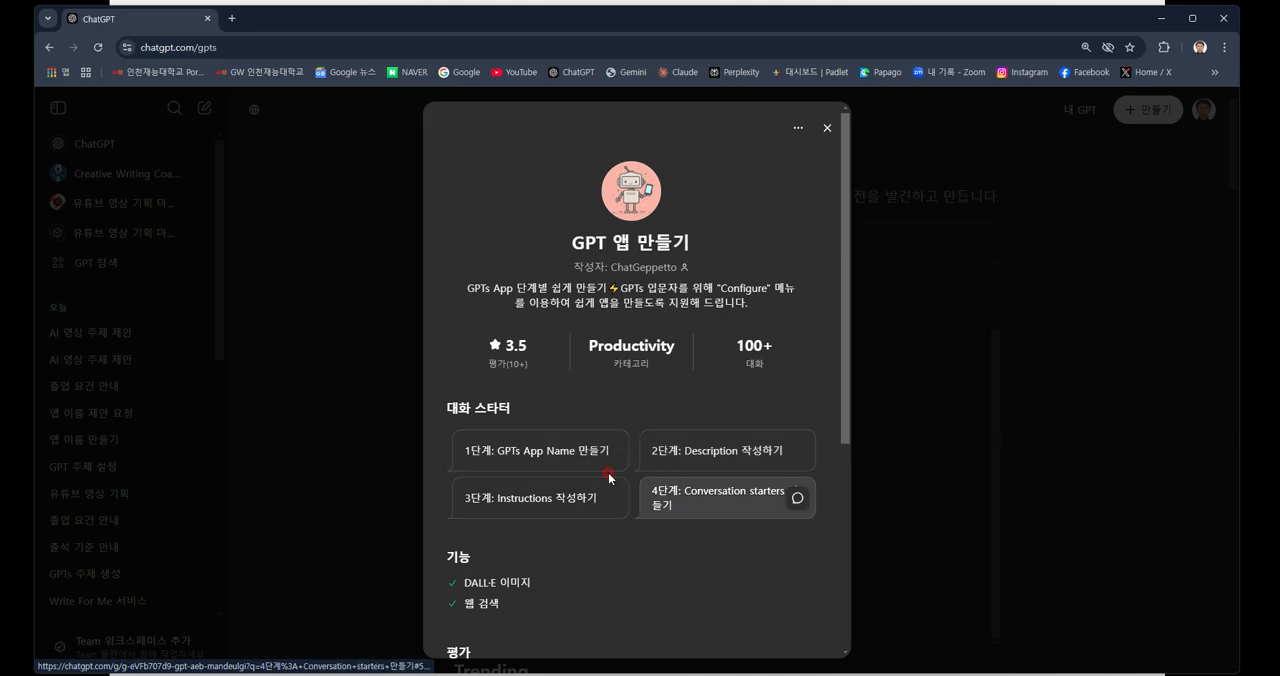
pyautogui.click(543, 463)
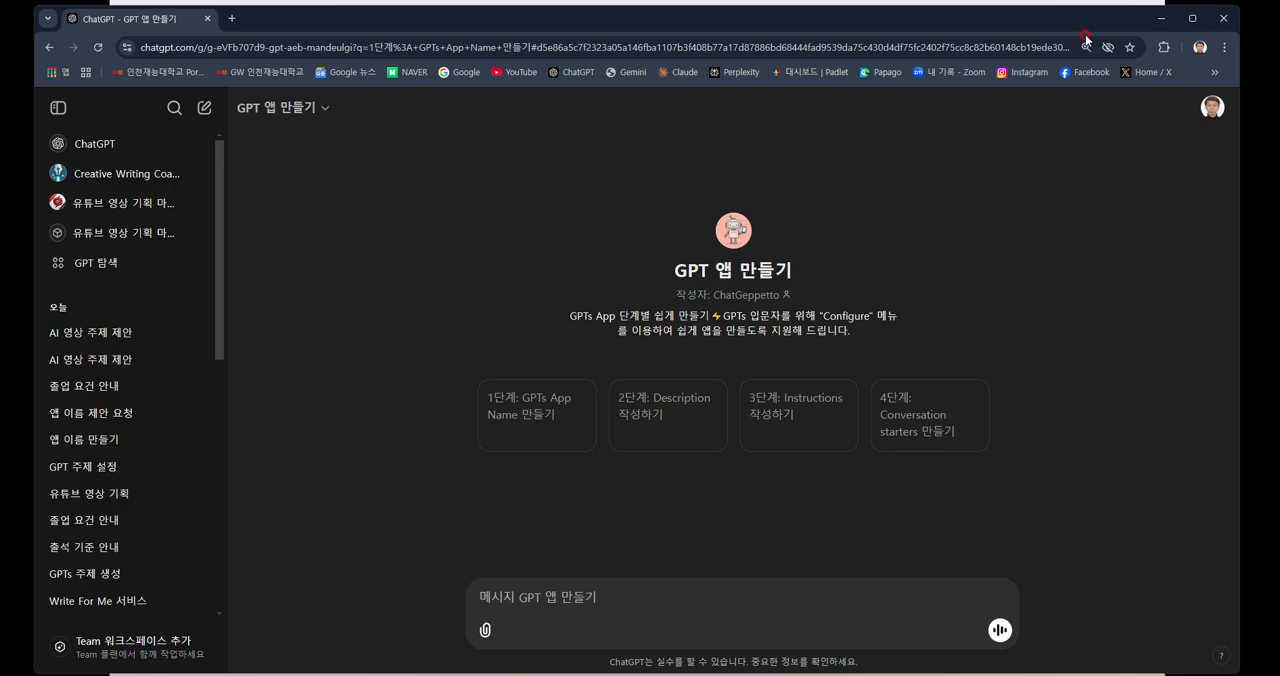
# Return to the slide, open the shared work-process conversation for "GPT 앱 만들기" and go to its beginning.
pyautogui.click(1161, 18)
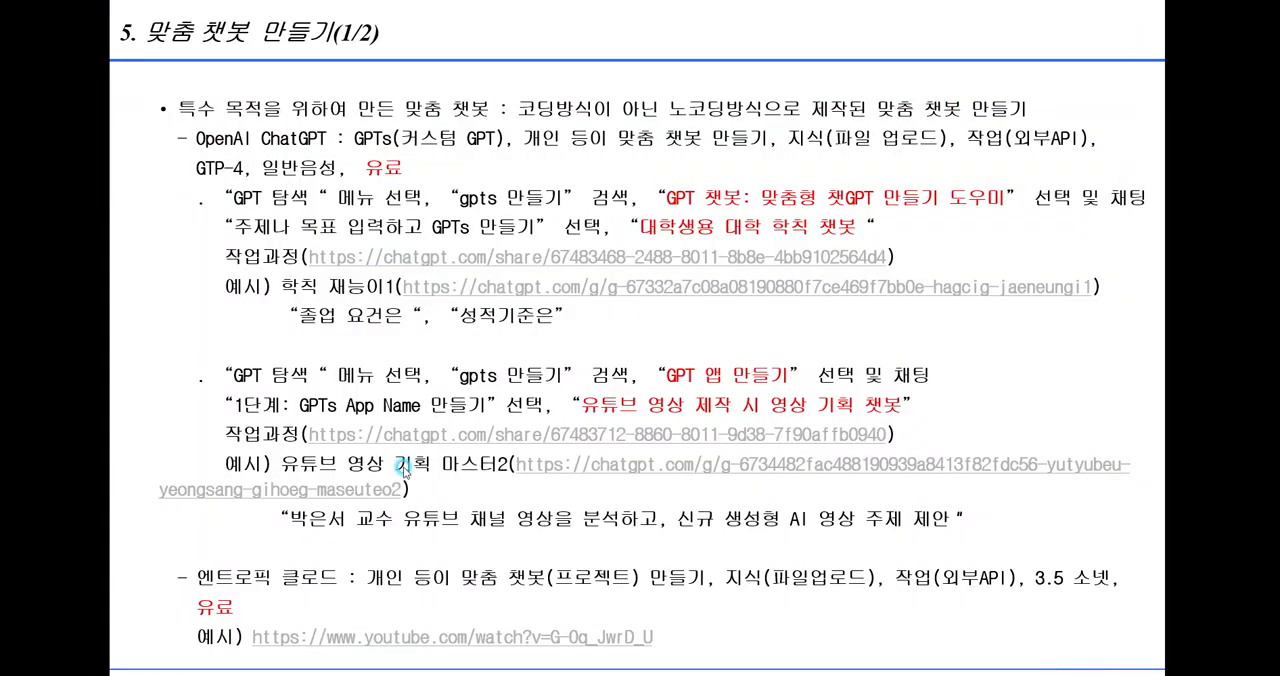
pyautogui.click(560, 440)
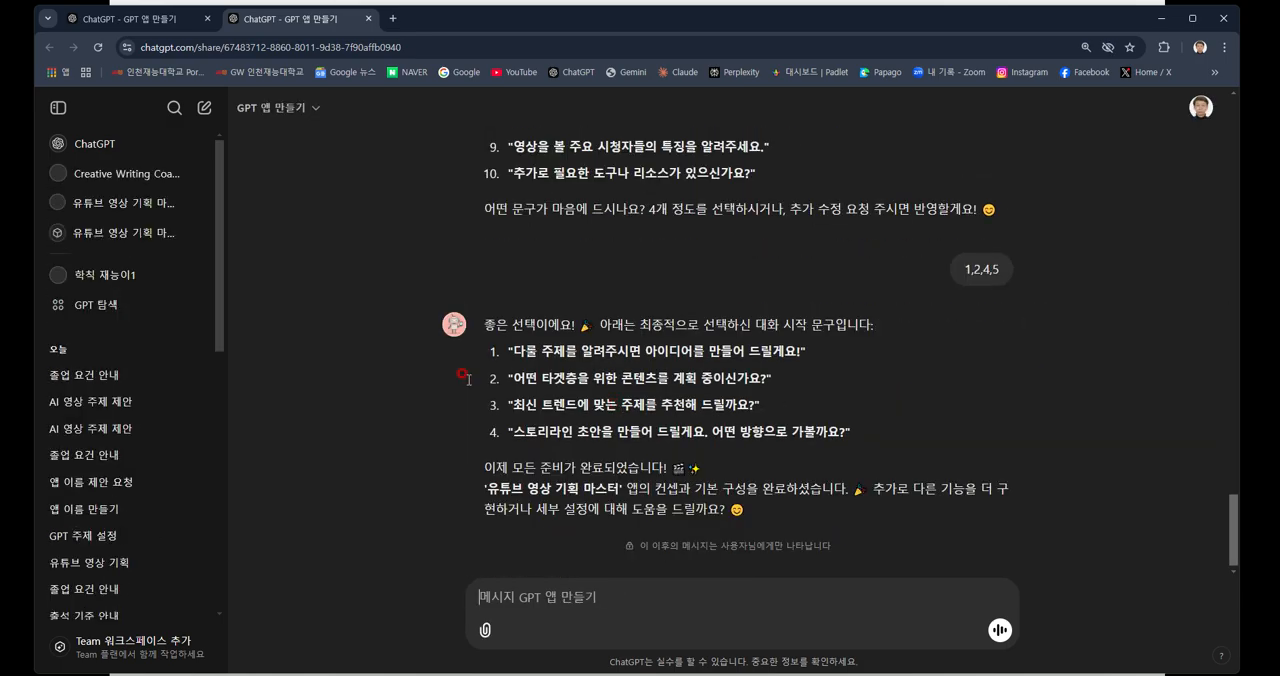
pyautogui.scroll(20, 540, 420)
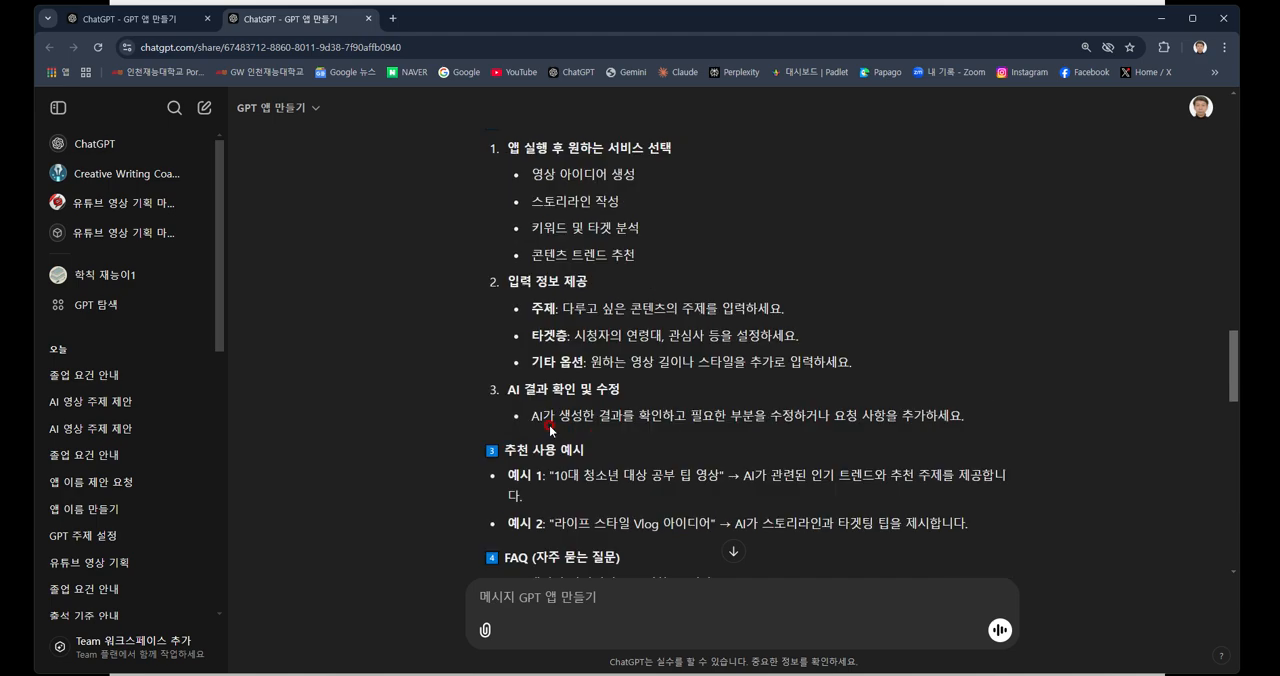
pyautogui.scroll(20, 546, 392)
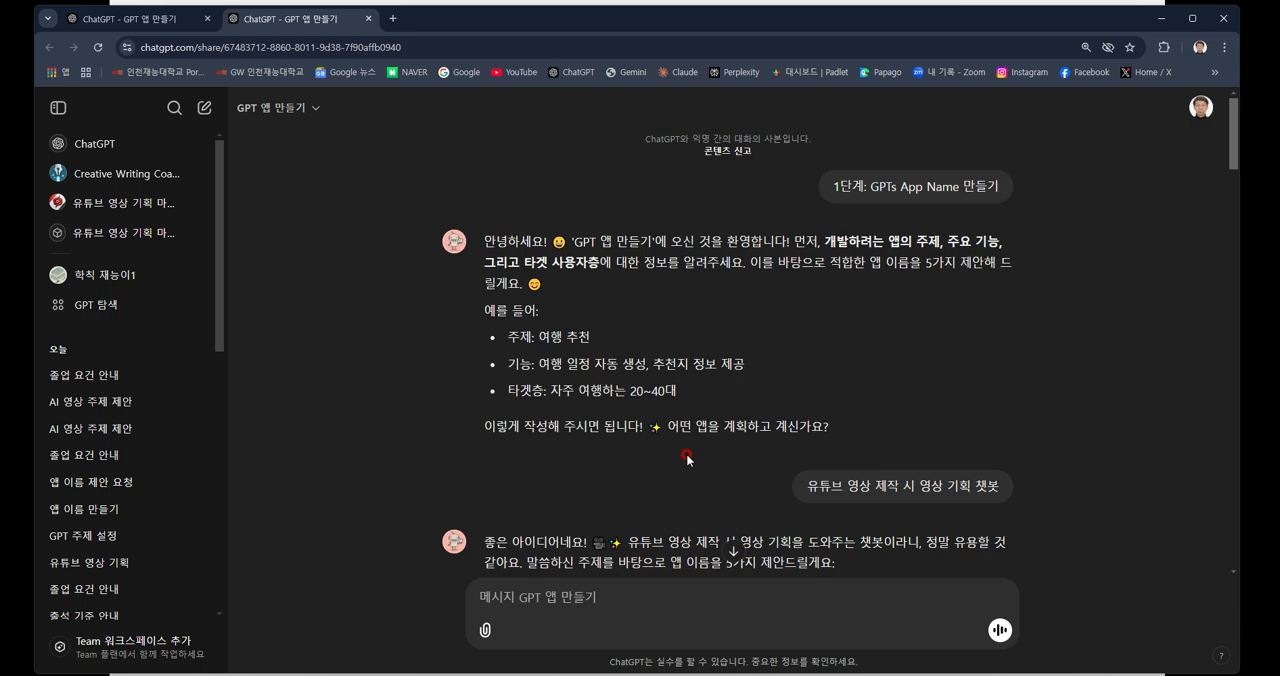
# Read through the shared conversation's exchanges on choosing the app name and the app description.
pyautogui.scroll(-2, 687, 458)
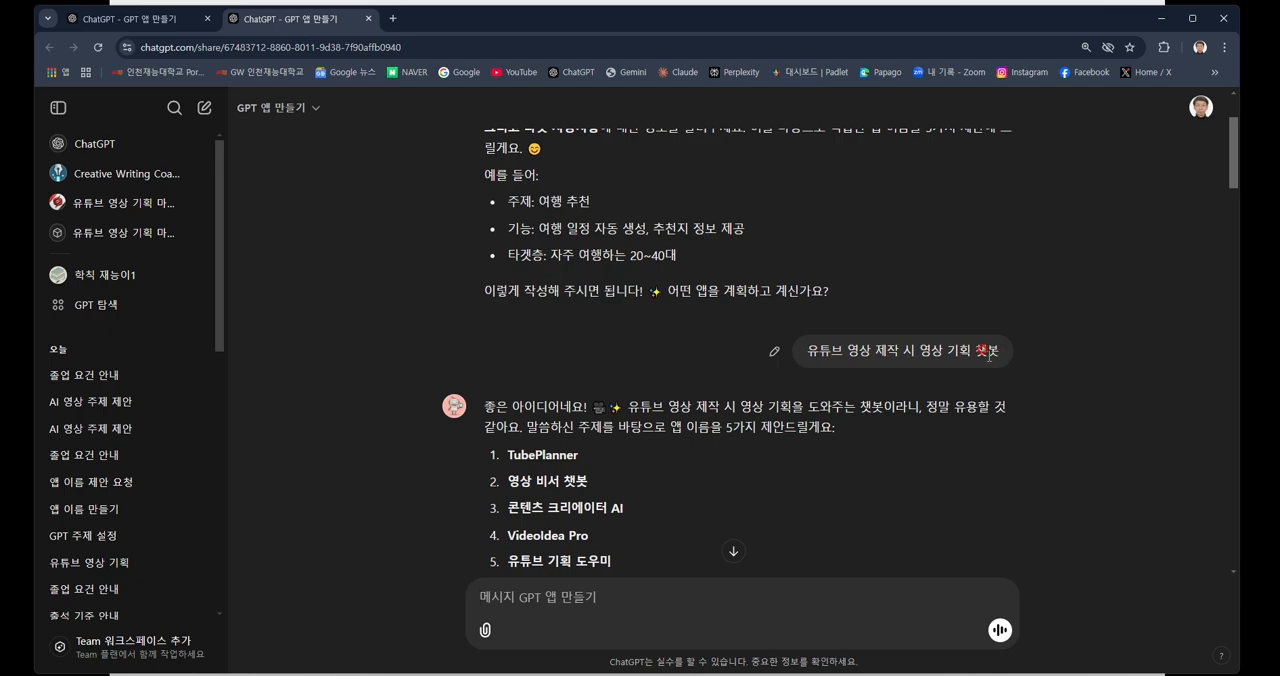
pyautogui.scroll(-2, 942, 363)
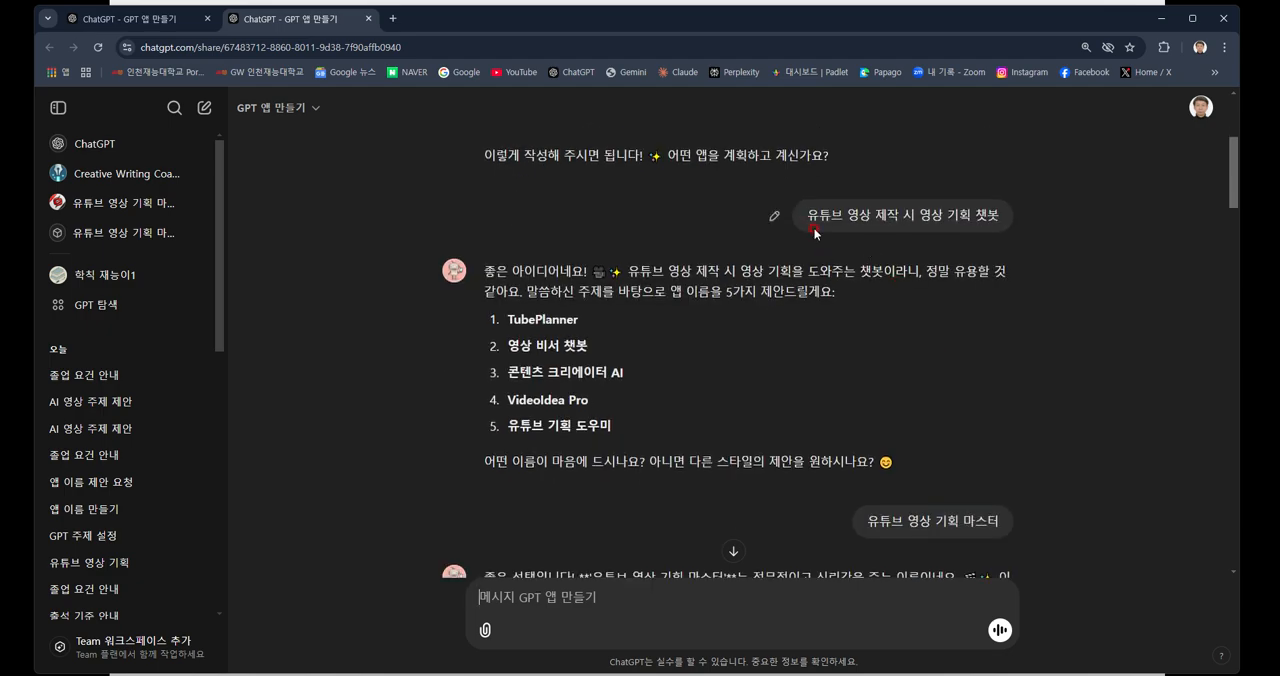
pyautogui.scroll(-1, 815, 232)
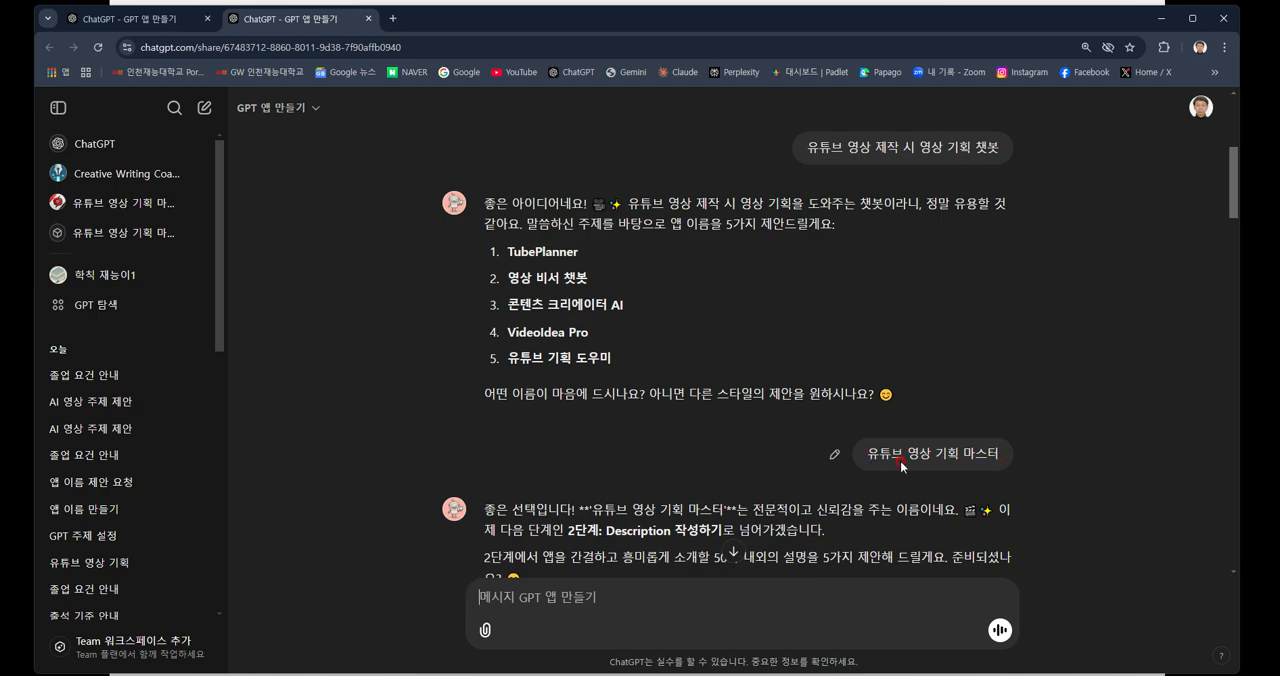
pyautogui.scroll(-2, 900, 461)
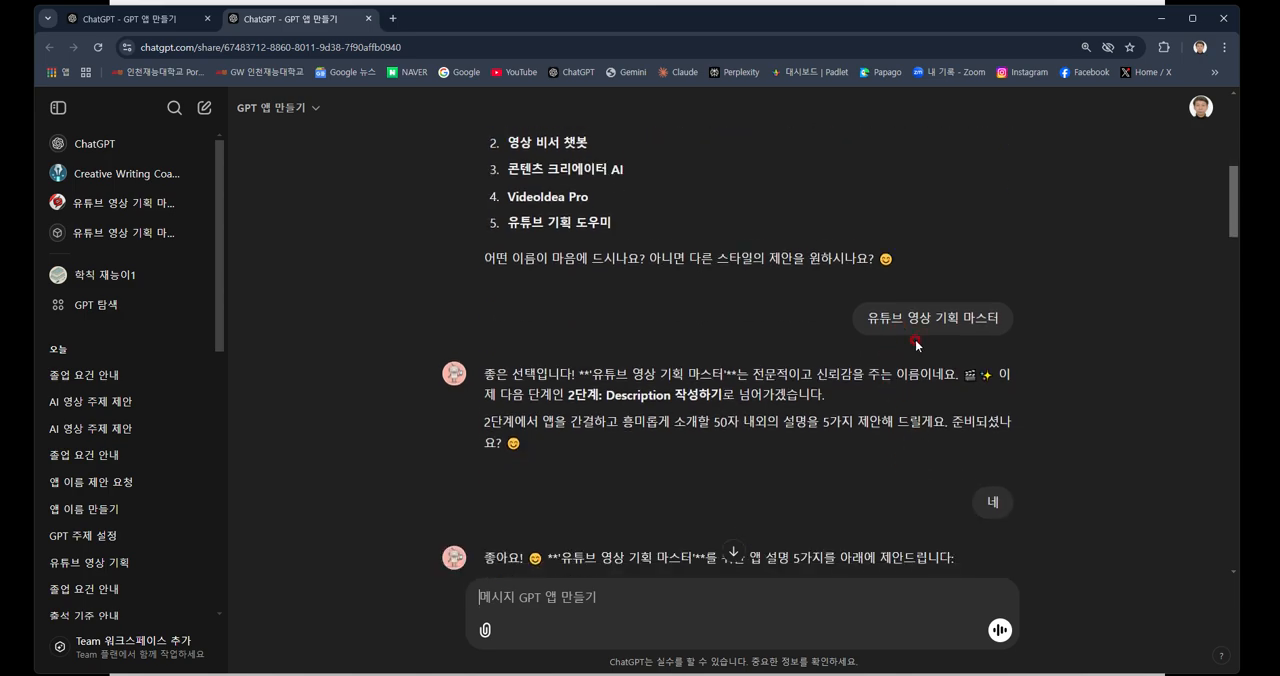
pyautogui.scroll(-2, 916, 344)
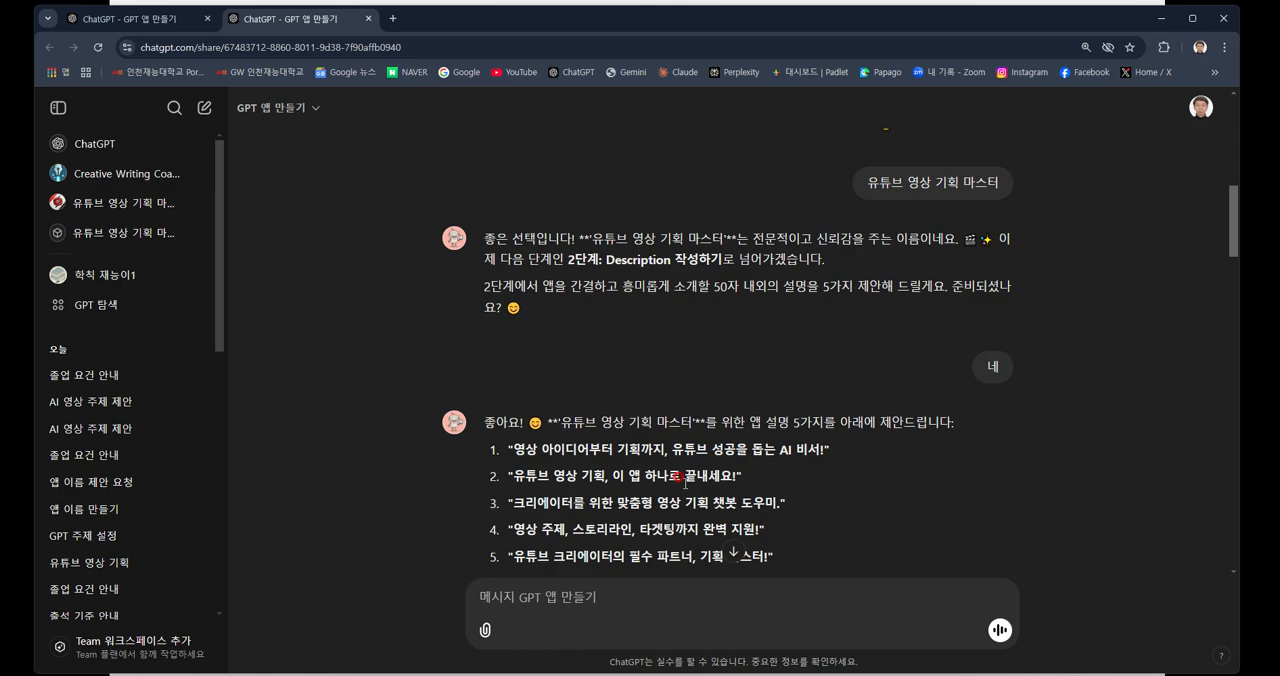
pyautogui.scroll(-2, 682, 480)
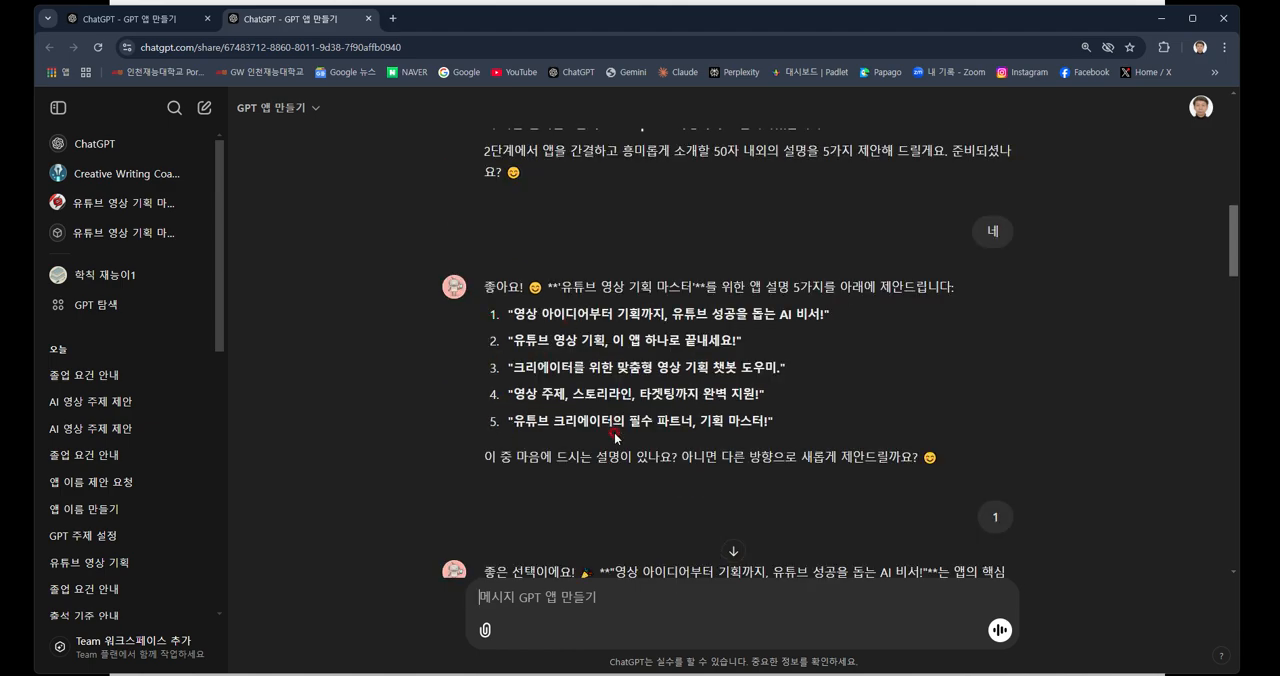
pyautogui.scroll(-1, 615, 437)
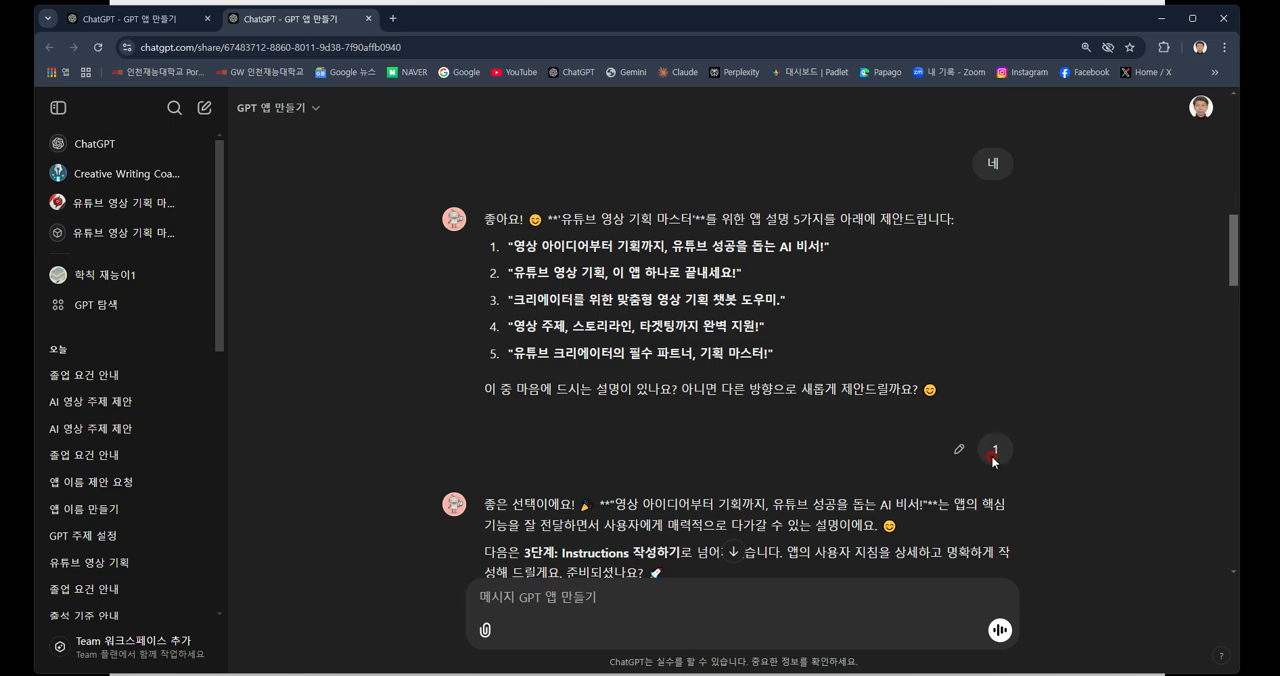
# Examine the "3단계: Instructions 작성하기" part of the conversation, from the app introduction to the FAQ and cautions.
pyautogui.scroll(-2, 993, 461)
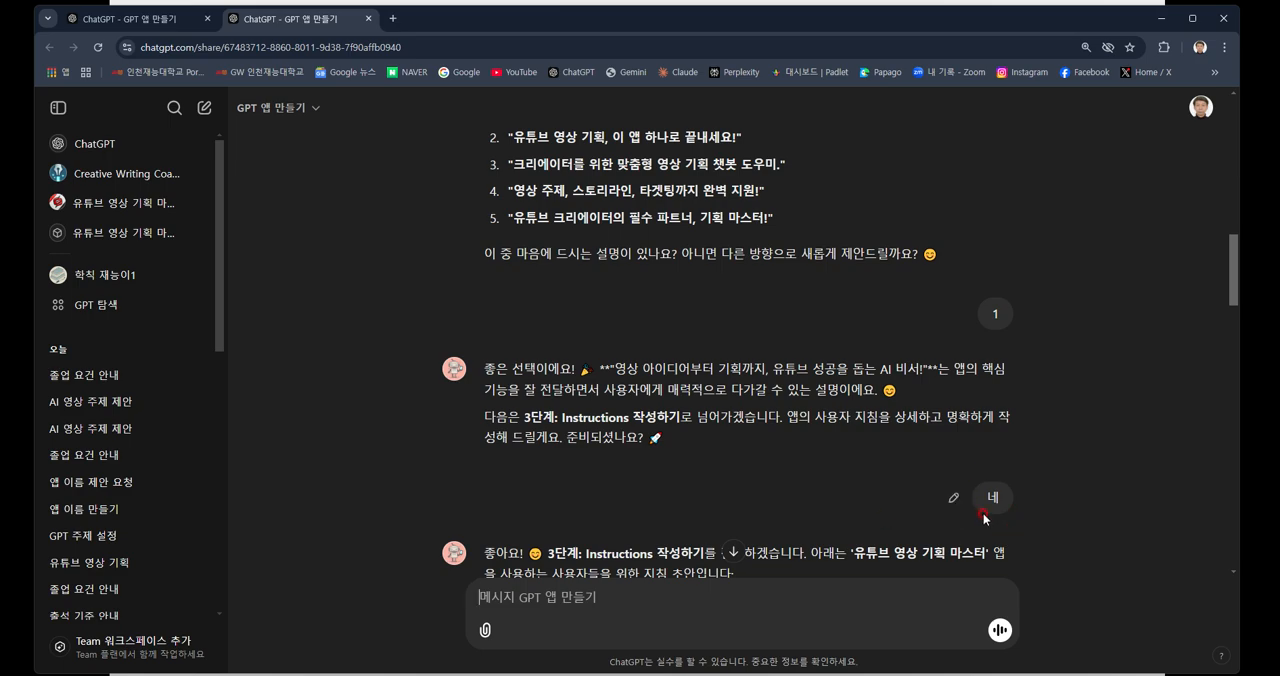
pyautogui.scroll(-4, 983, 517)
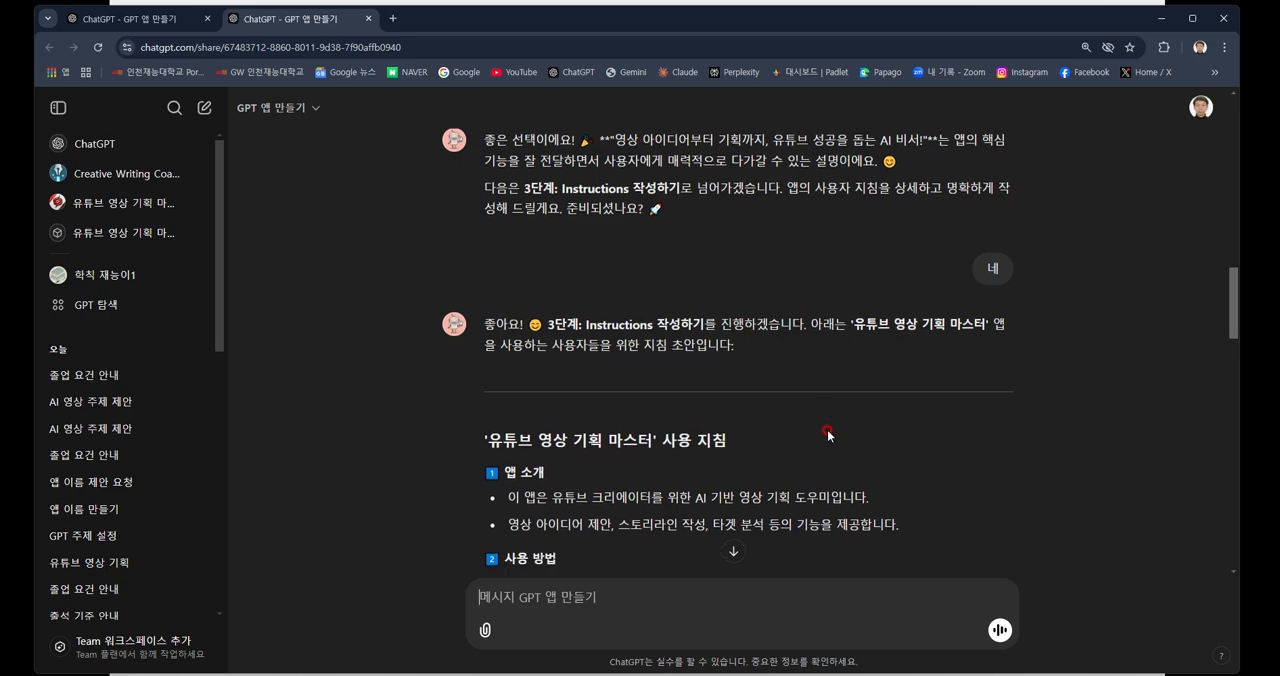
pyautogui.scroll(-1, 828, 435)
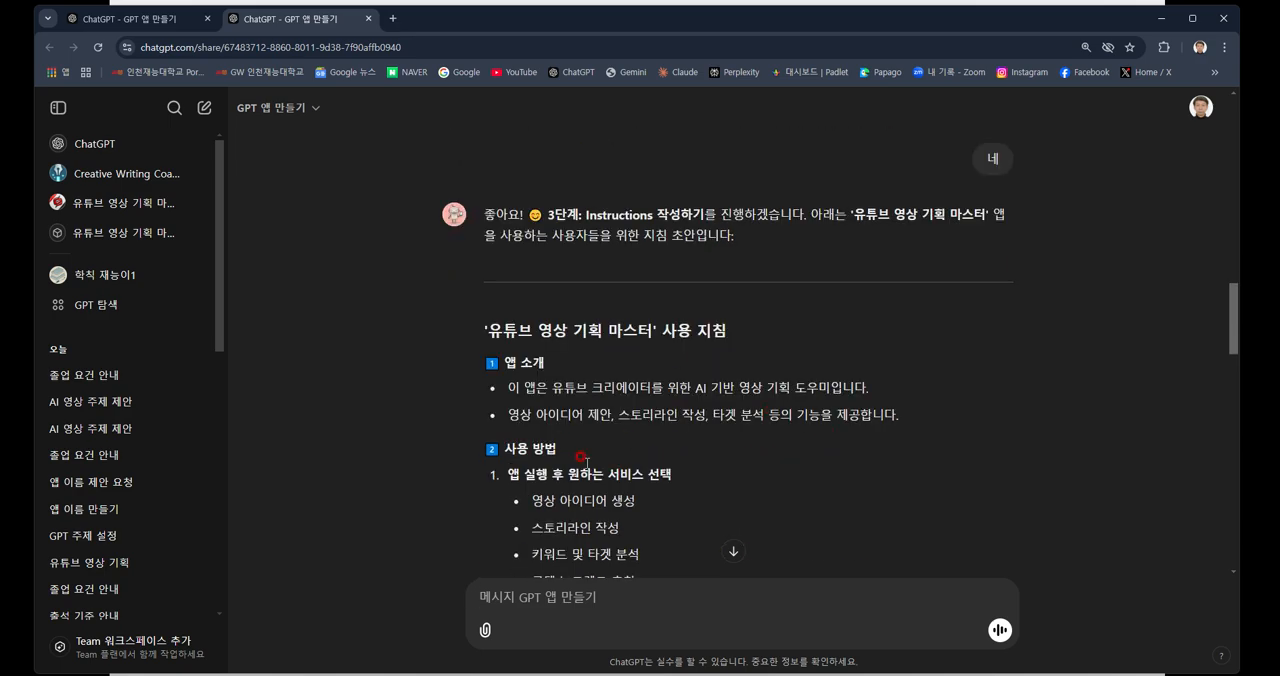
pyautogui.scroll(-2, 664, 409)
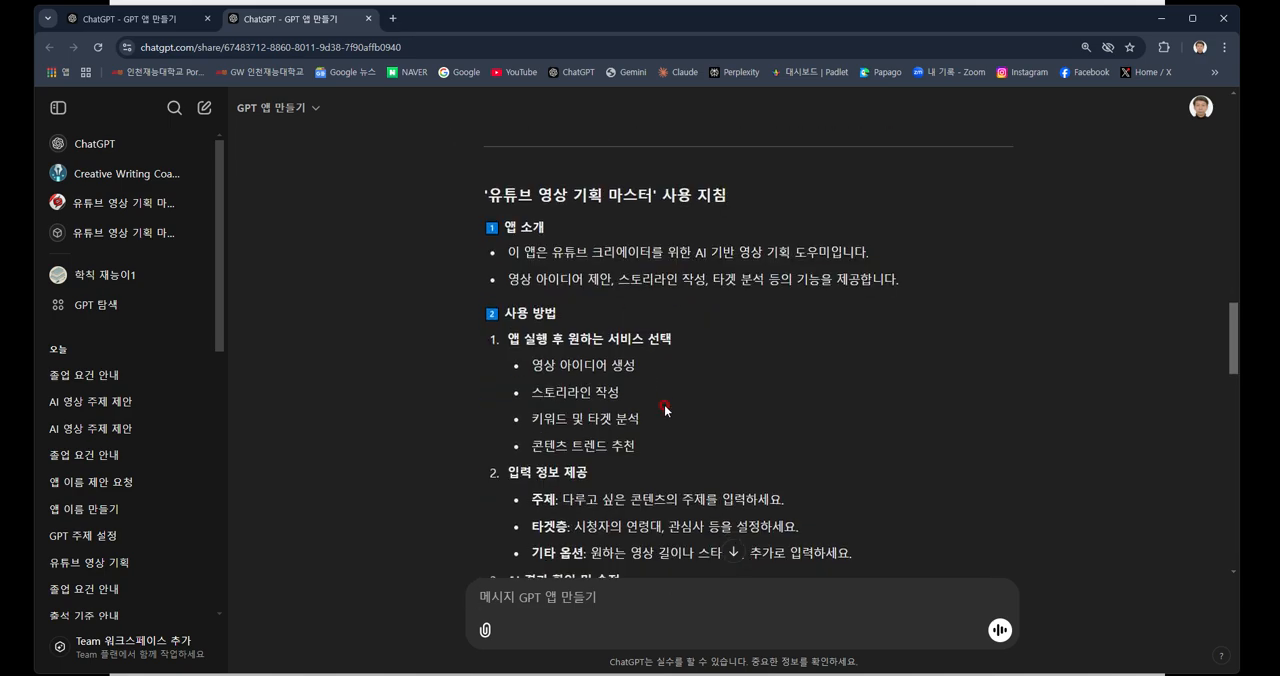
pyautogui.scroll(-1, 665, 408)
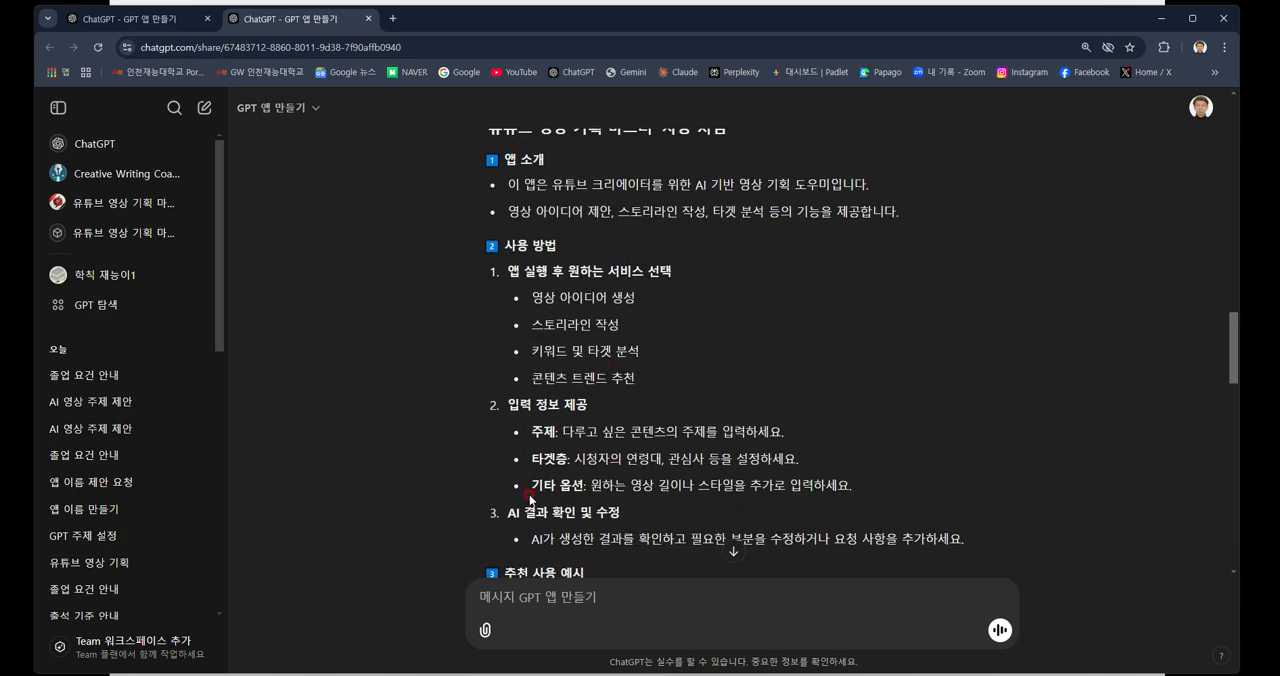
pyautogui.scroll(-1, 531, 500)
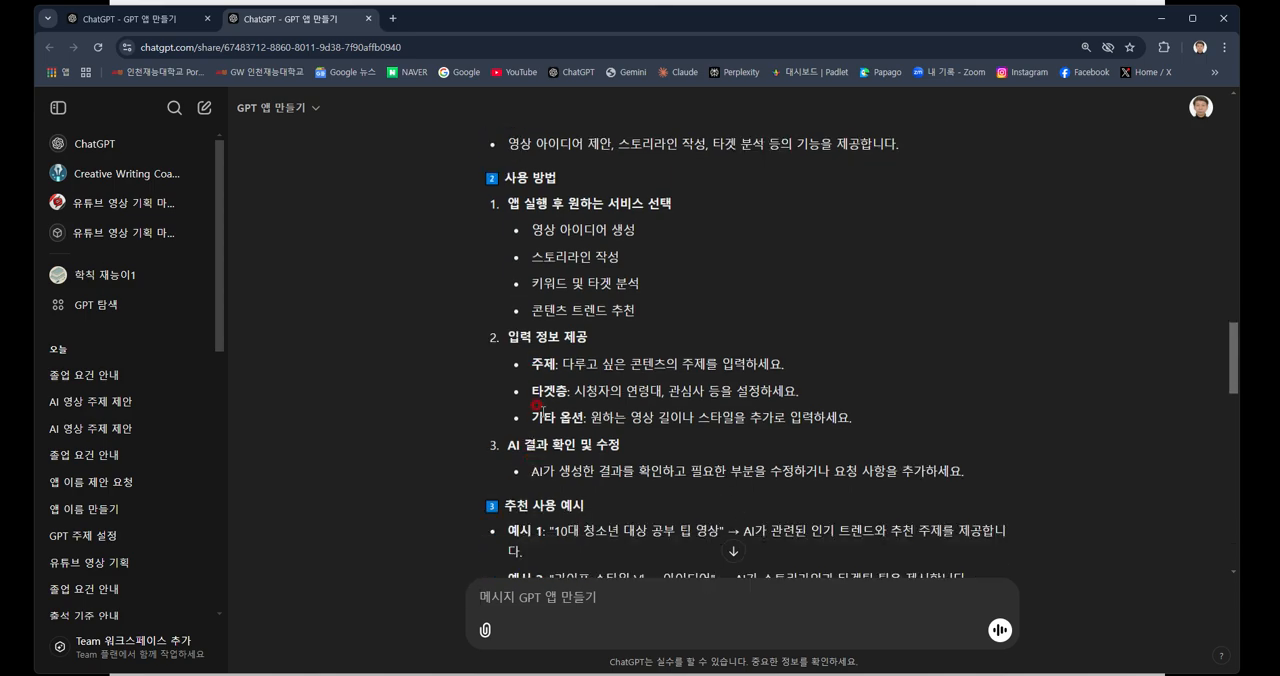
pyautogui.scroll(-2, 644, 489)
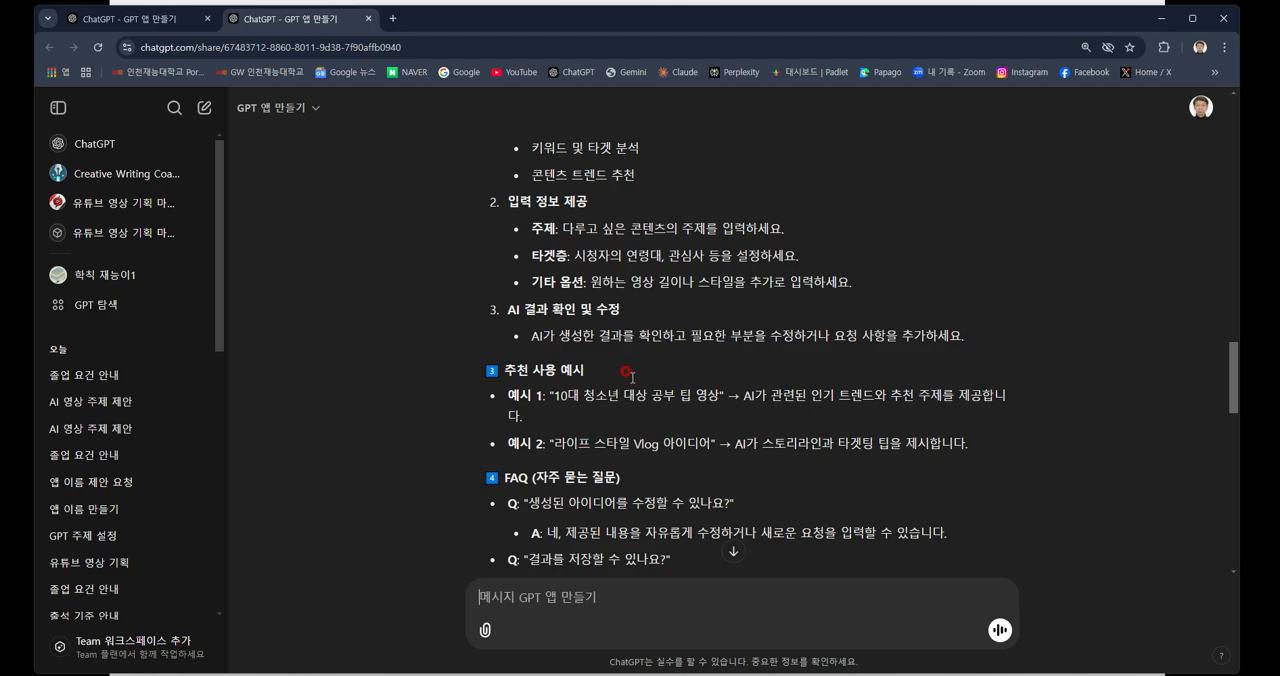
pyautogui.scroll(-2, 670, 436)
pyautogui.scroll(-2, 623, 350)
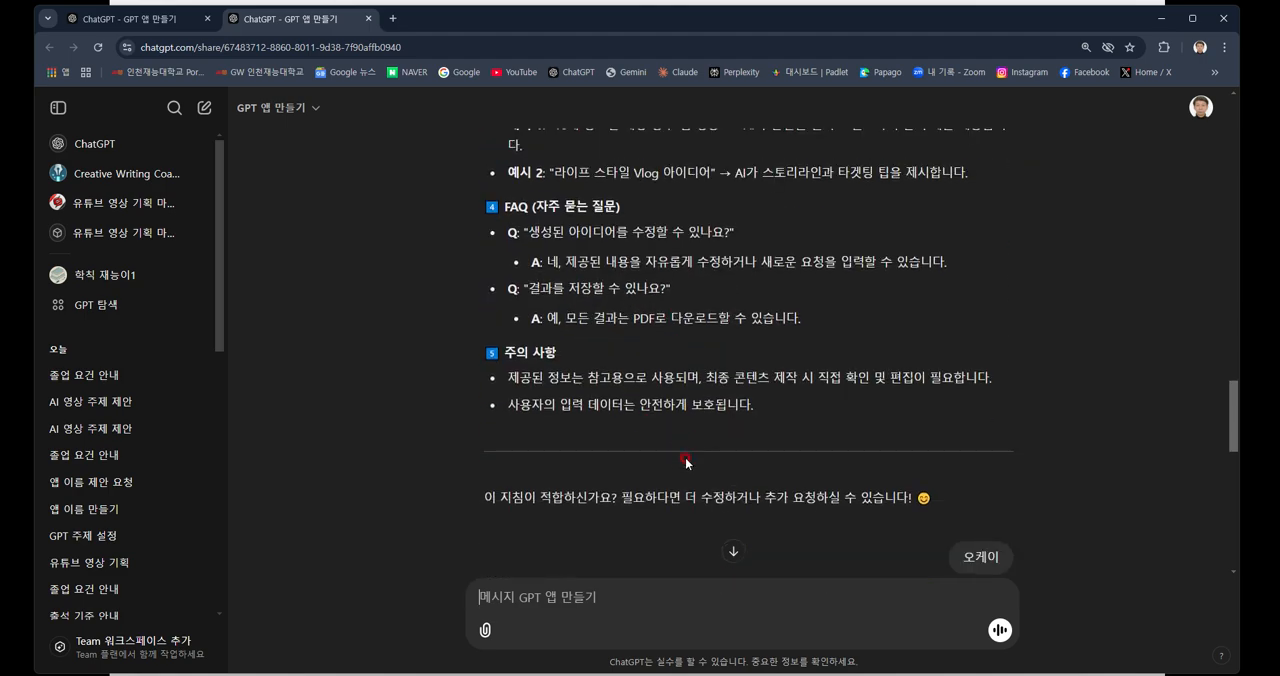
# Review the "4단계: Conversation Starters 만들기" suggestions and the final selection of starters at the conversation's end.
pyautogui.scroll(-2, 789, 414)
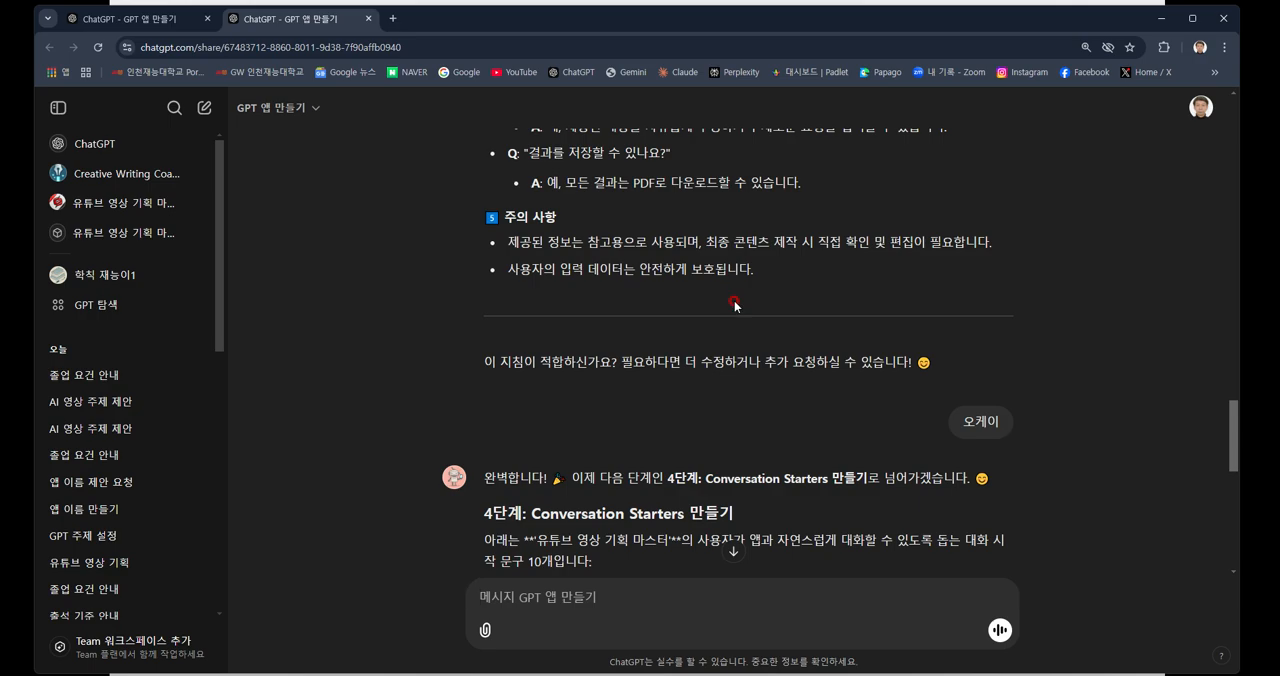
pyautogui.scroll(-3, 734, 305)
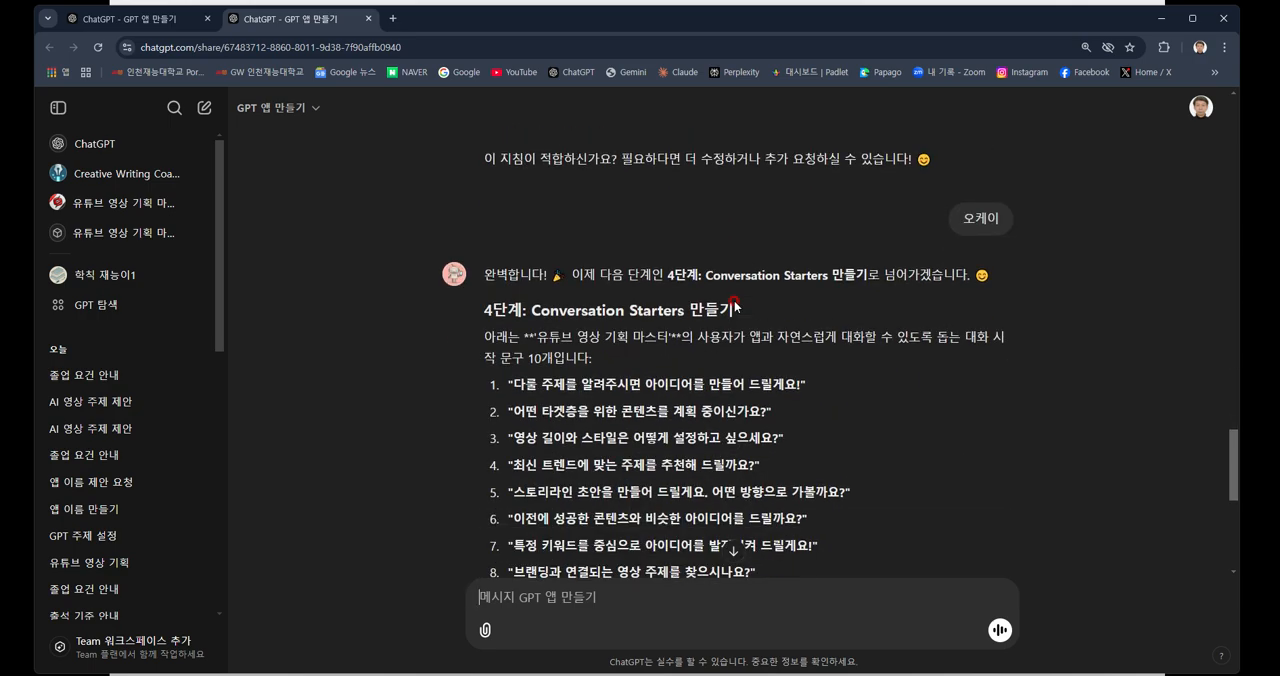
pyautogui.scroll(-1, 734, 305)
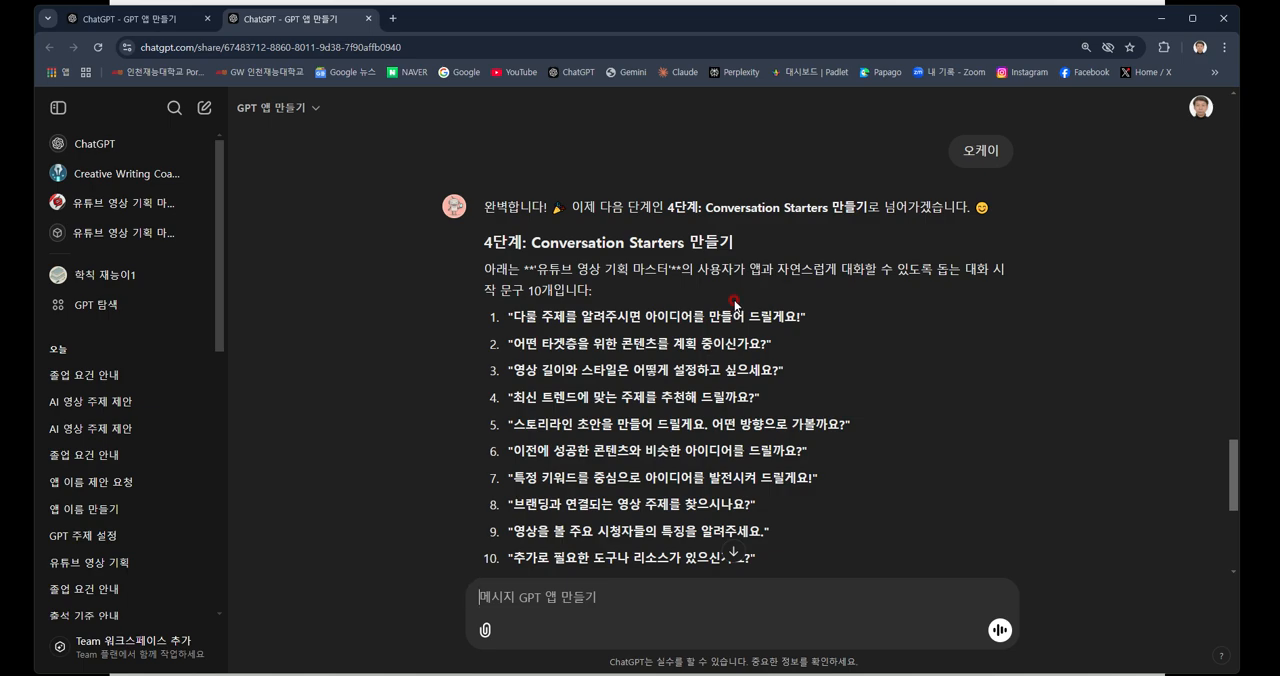
pyautogui.scroll(-2, 734, 303)
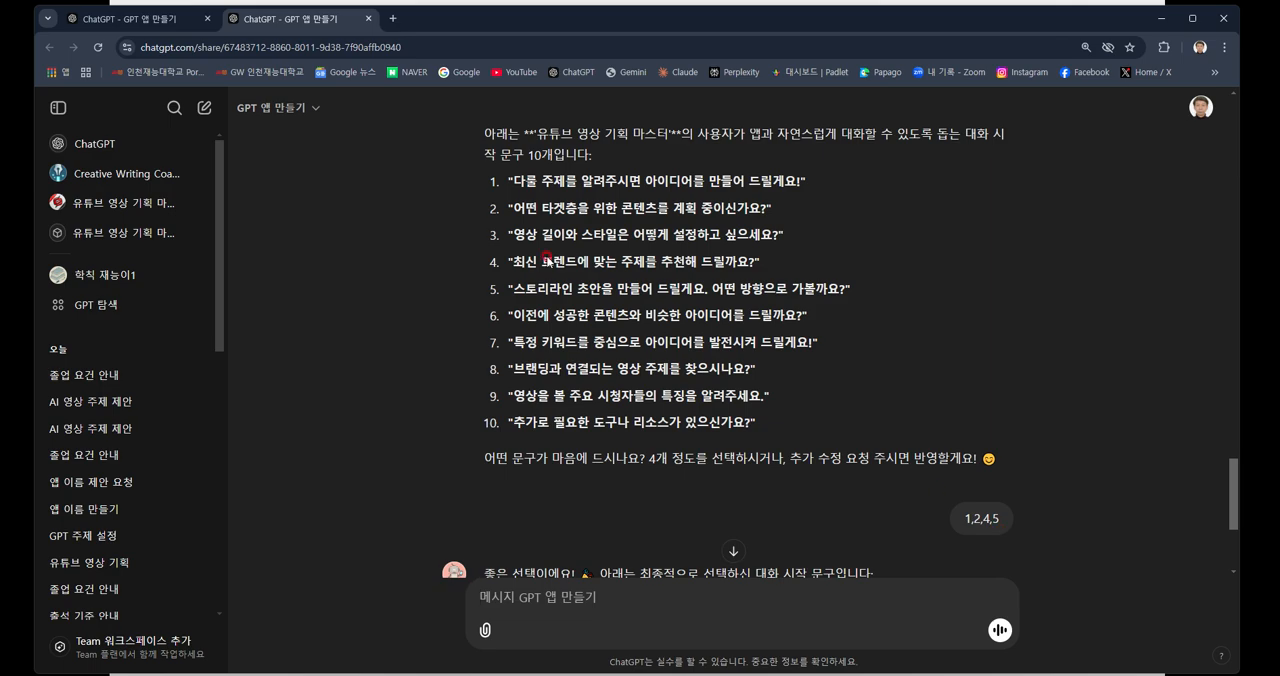
pyautogui.scroll(-3, 676, 449)
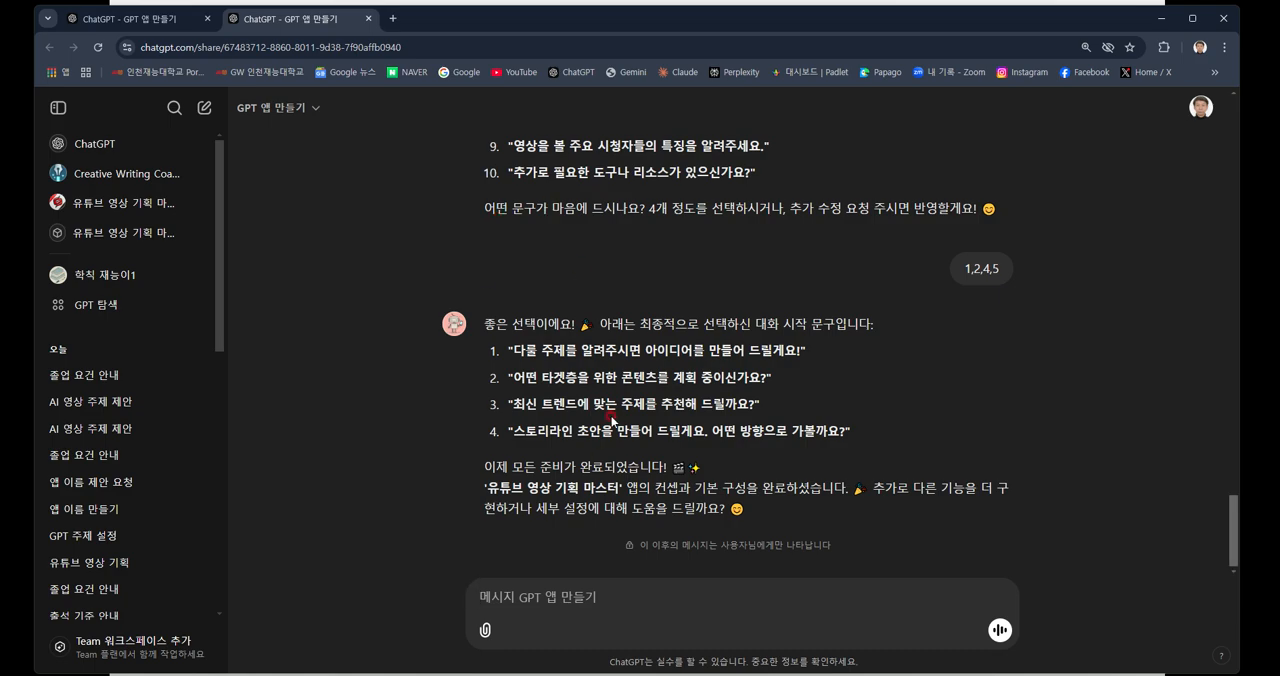
# Go to the GPT exploration page, start a new GPT and look over the fields of its blank configuration form.
pyautogui.click(100, 303)
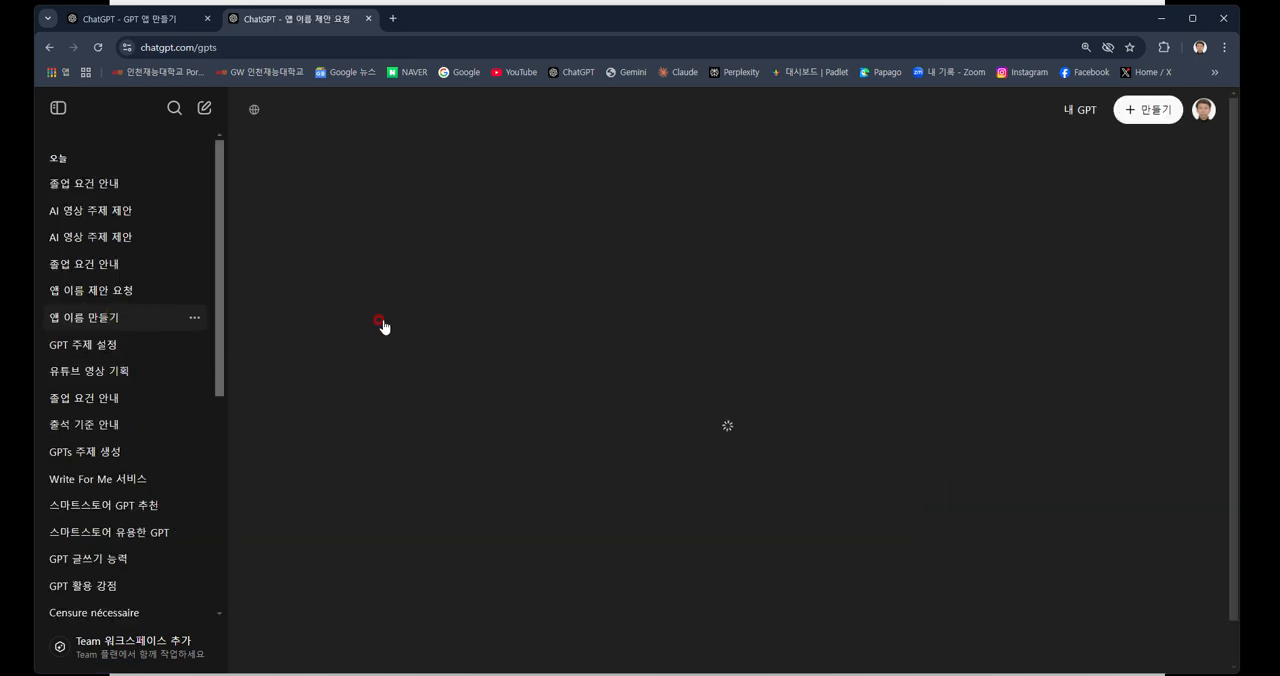
pyautogui.click(1152, 112)
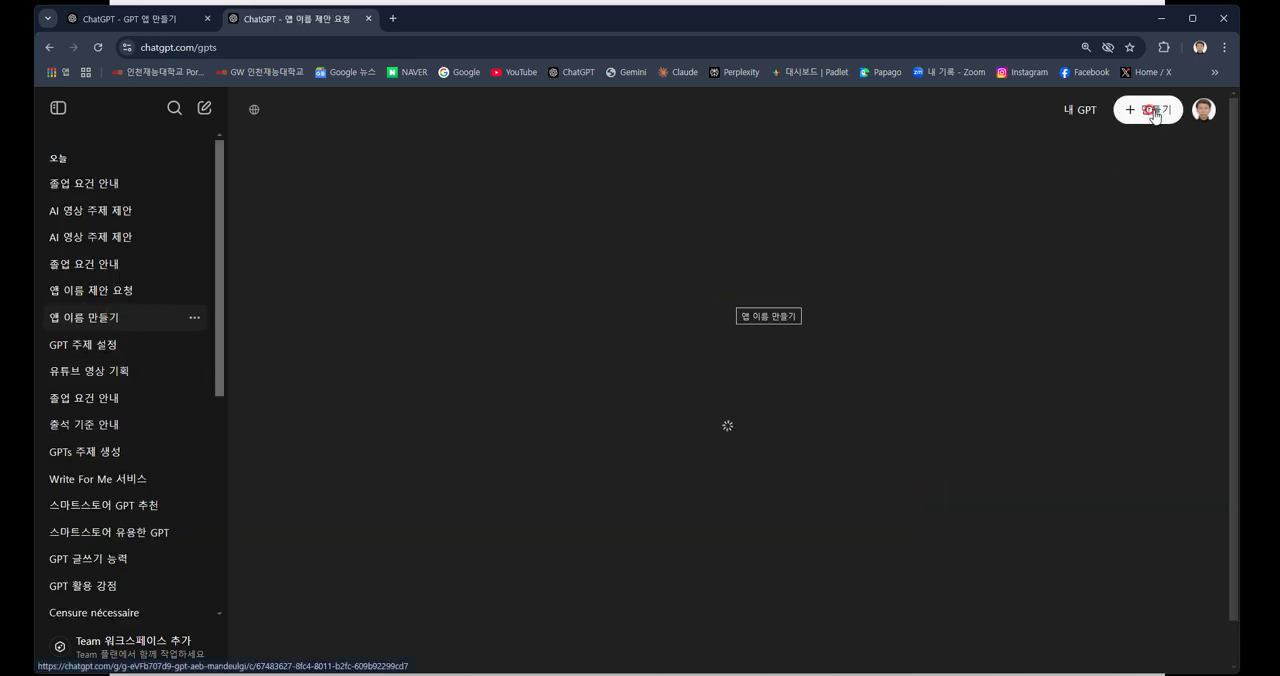
pyautogui.click(1152, 112)
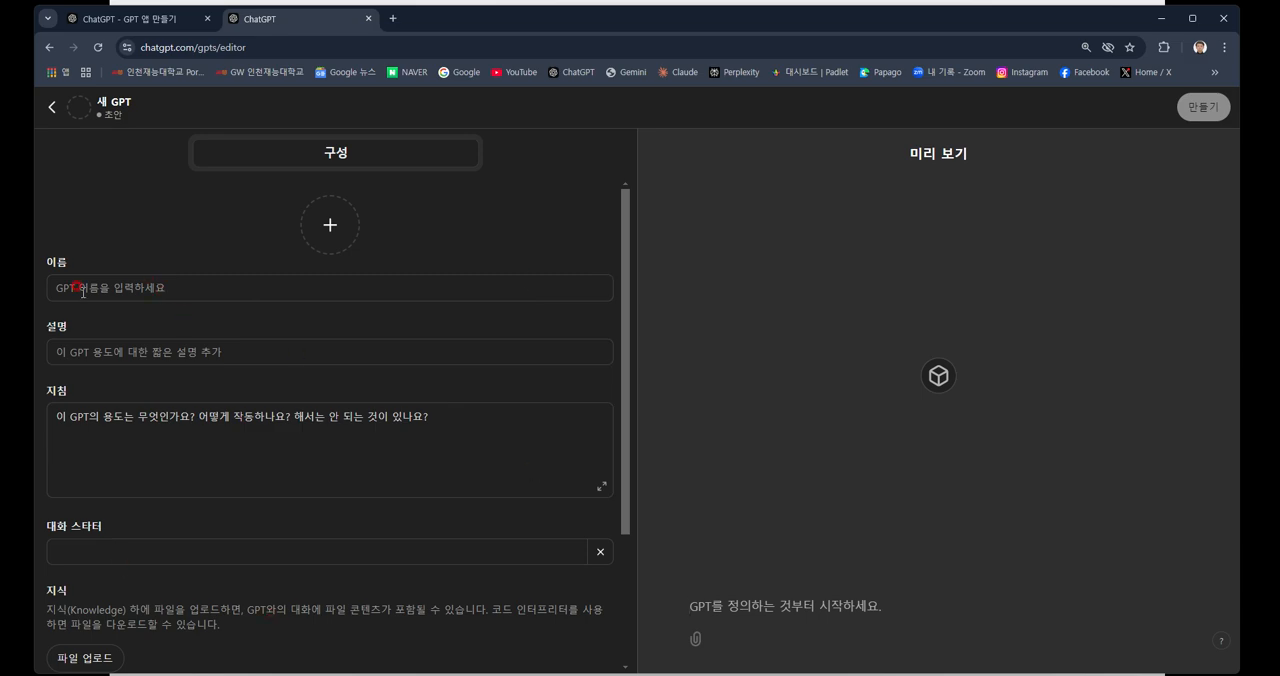
pyautogui.scroll(-2, 106, 308)
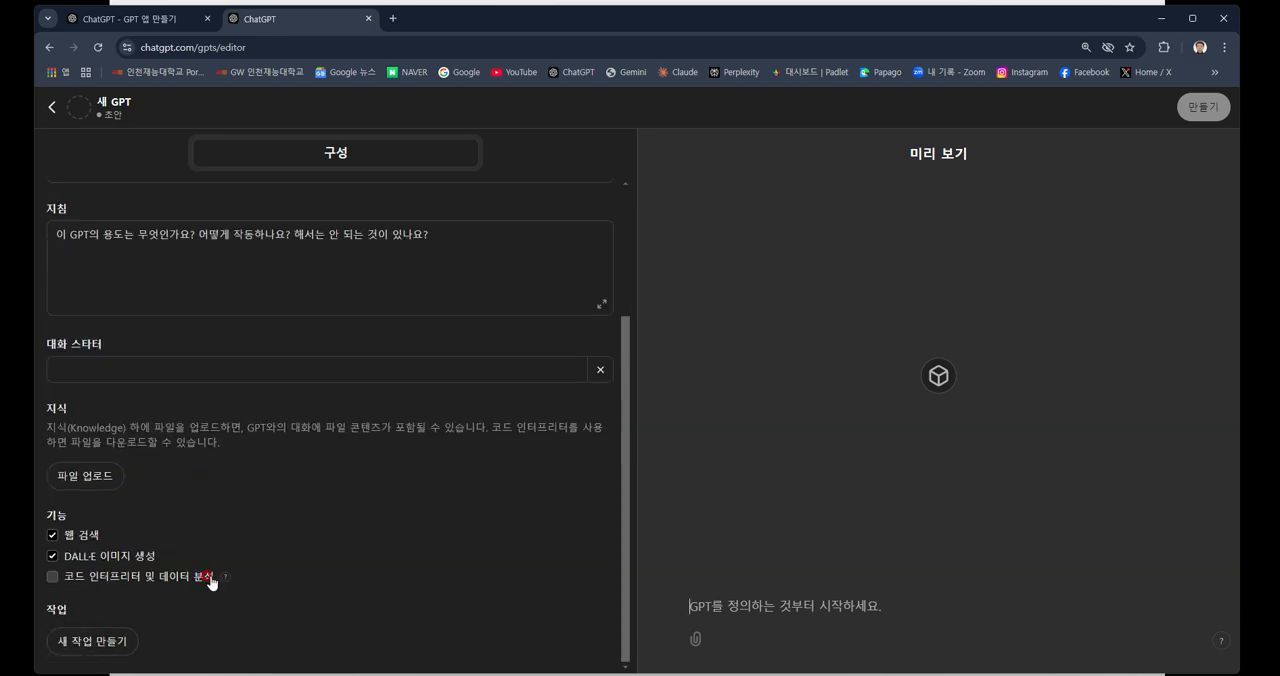
# Leave the blank form and open "유튜브 영상 기획 마스터2" for editing from the list of own GPTs.
pyautogui.click(50, 107)
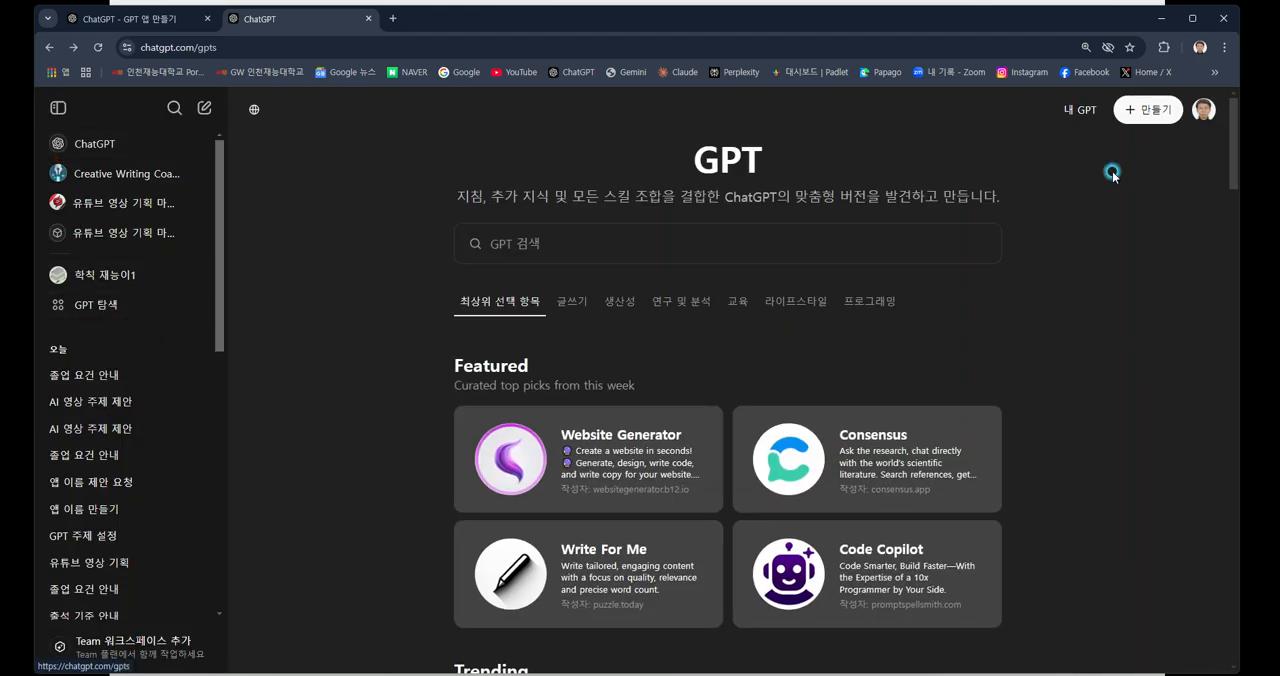
pyautogui.click(1084, 112)
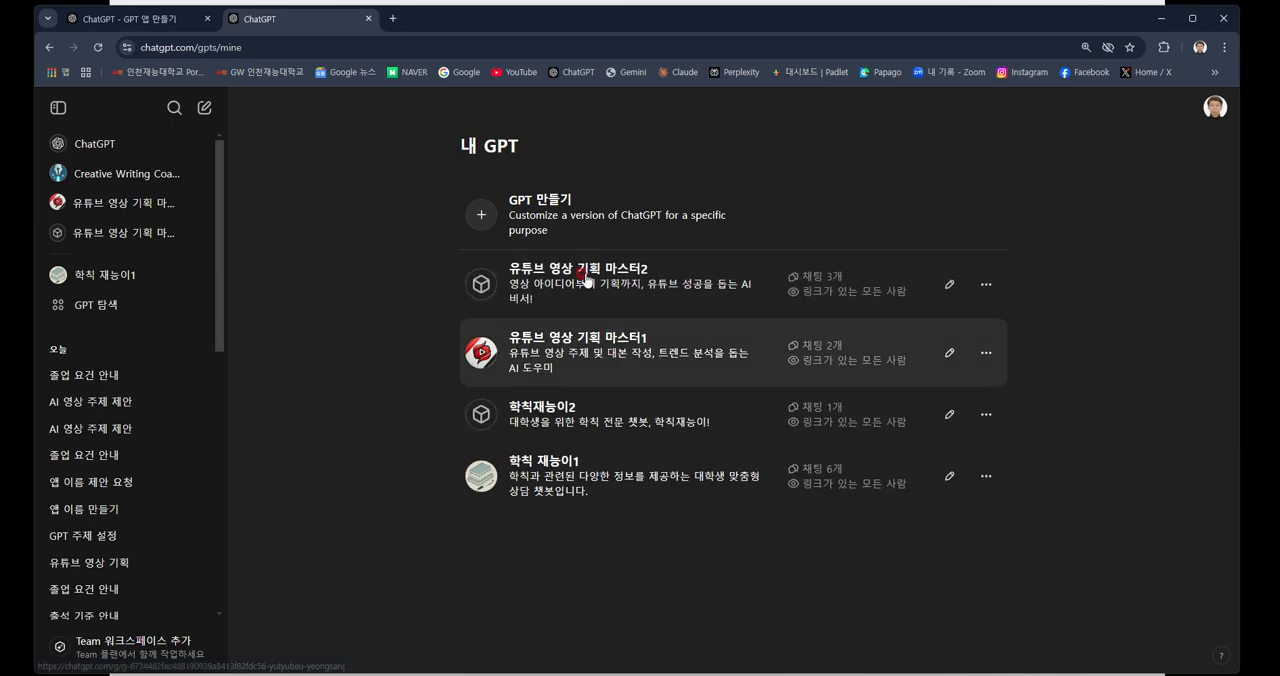
pyautogui.click(948, 286)
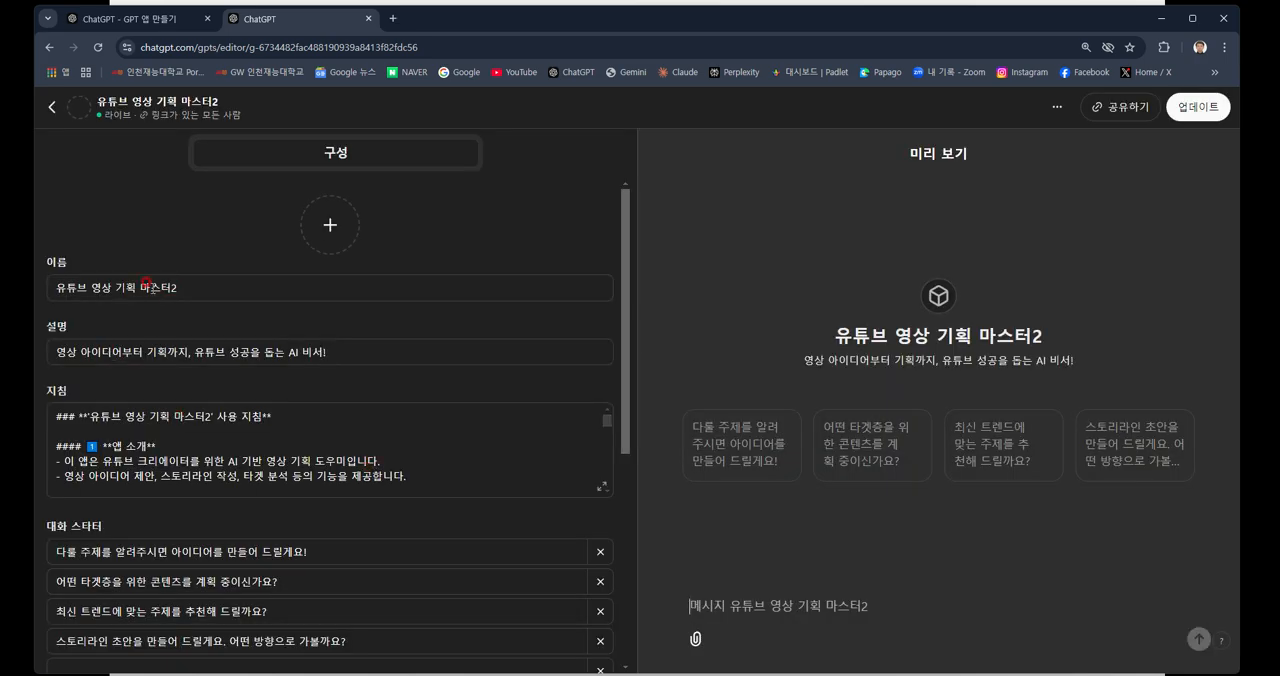
# Review the GPT's name, description, full instructions, conversation starters and knowledge file in its configuration.
pyautogui.click(147, 284)
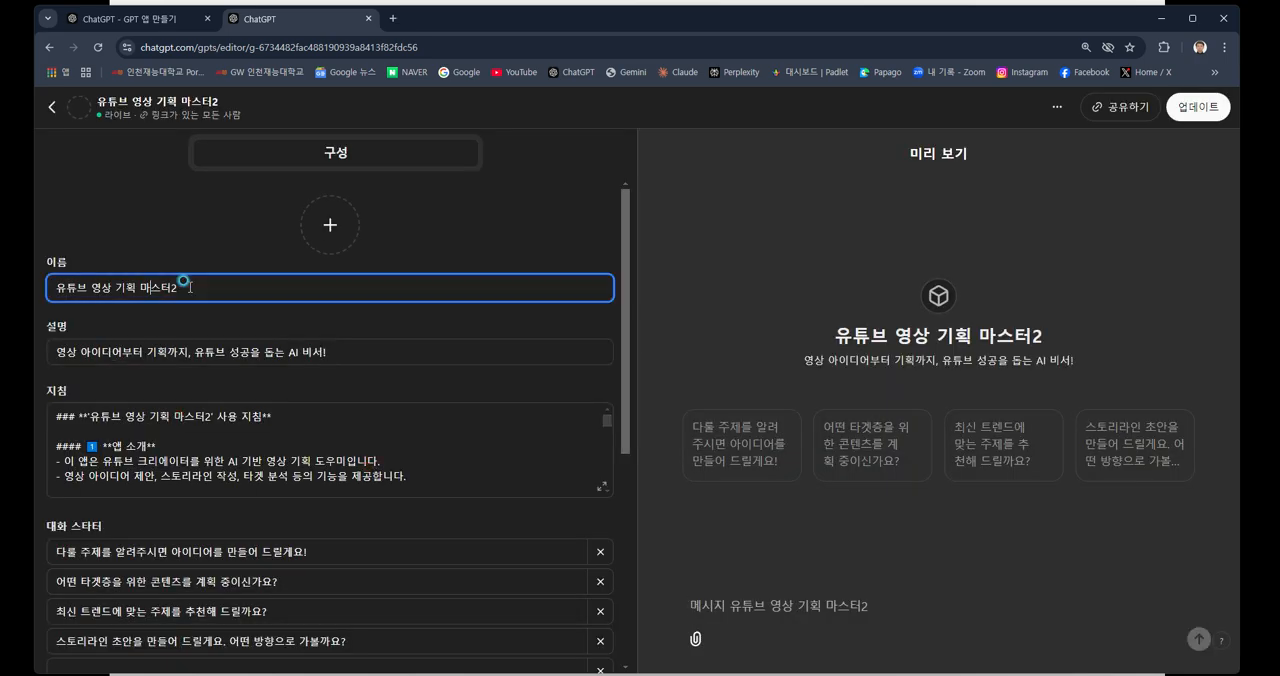
pyautogui.click(168, 360)
pyautogui.scroll(-1, 172, 354)
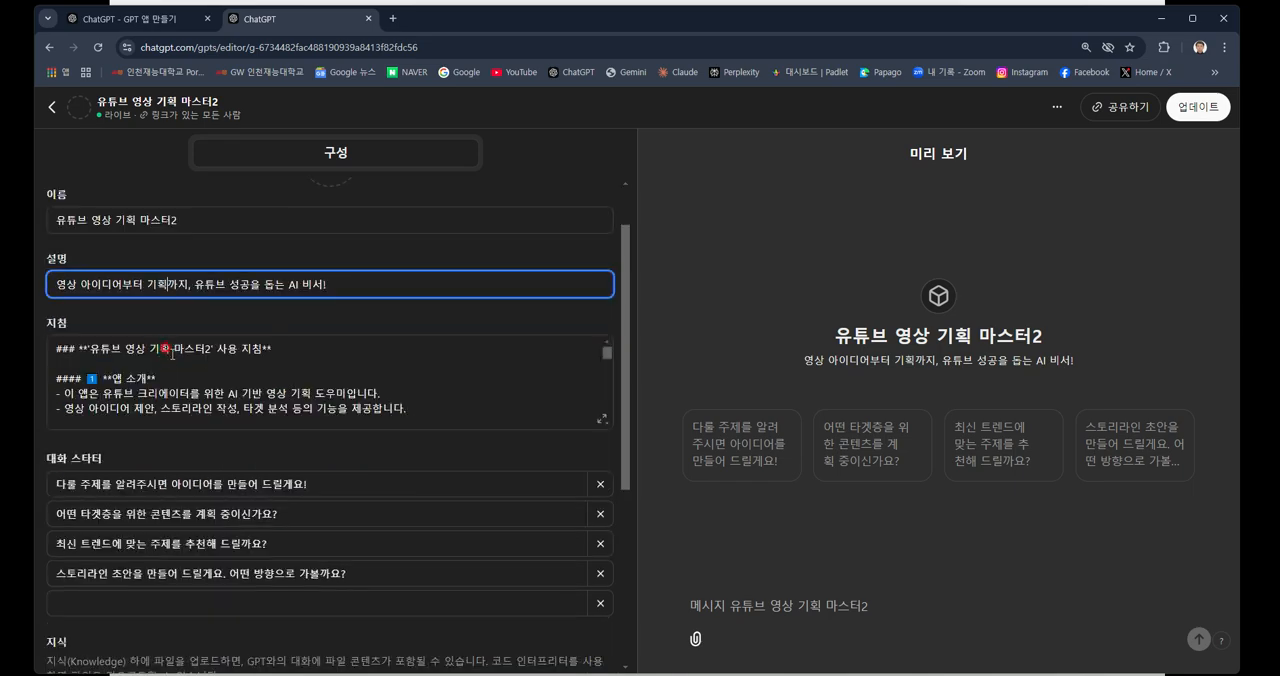
pyautogui.click(174, 370)
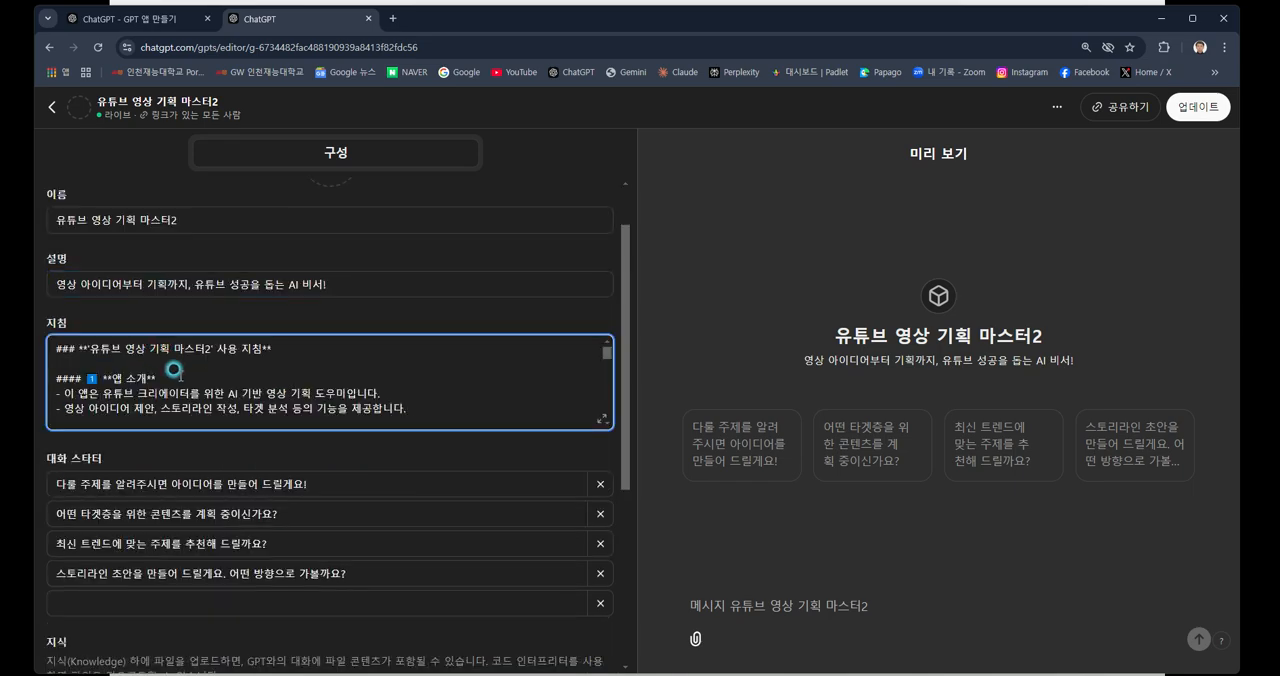
pyautogui.scroll(-6, 180, 375)
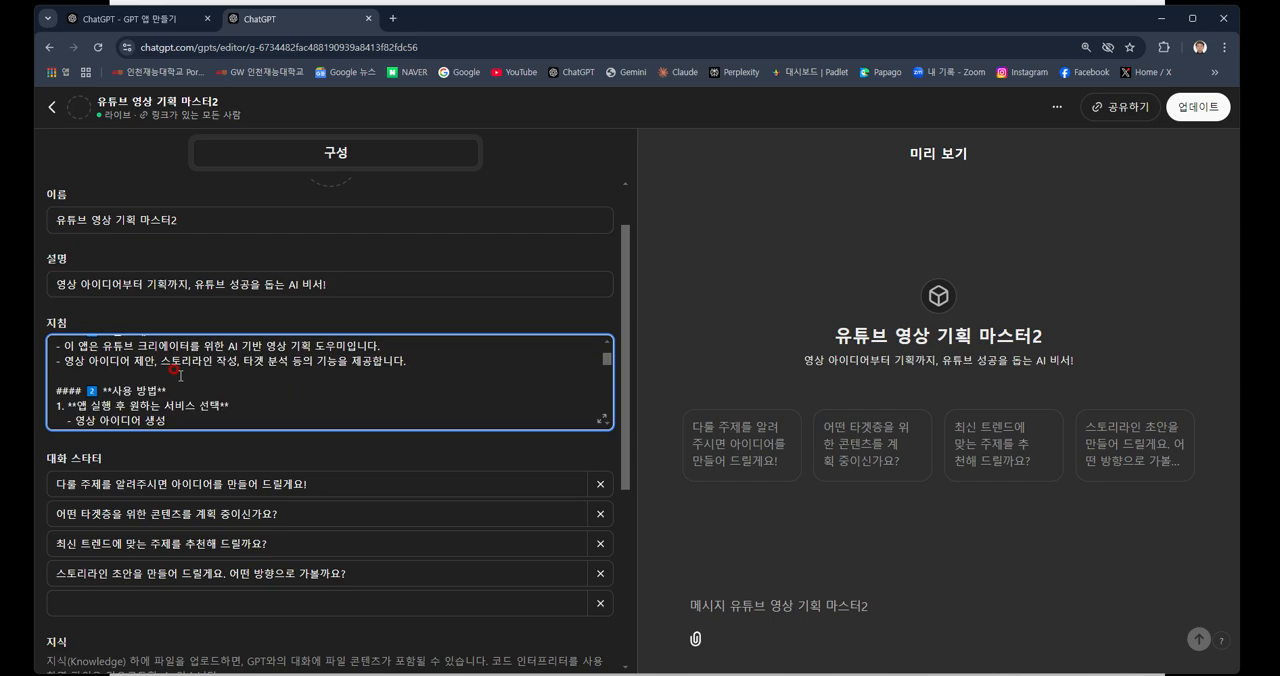
pyautogui.scroll(-8, 180, 376)
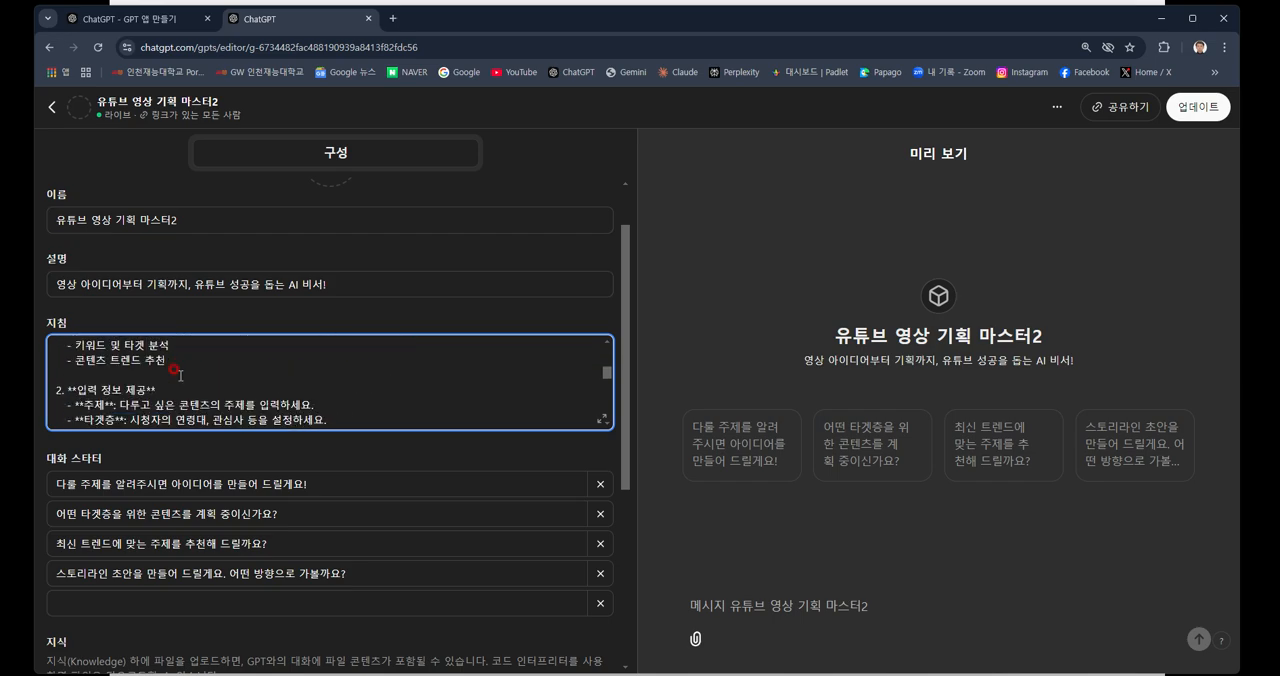
pyautogui.scroll(-8, 178, 374)
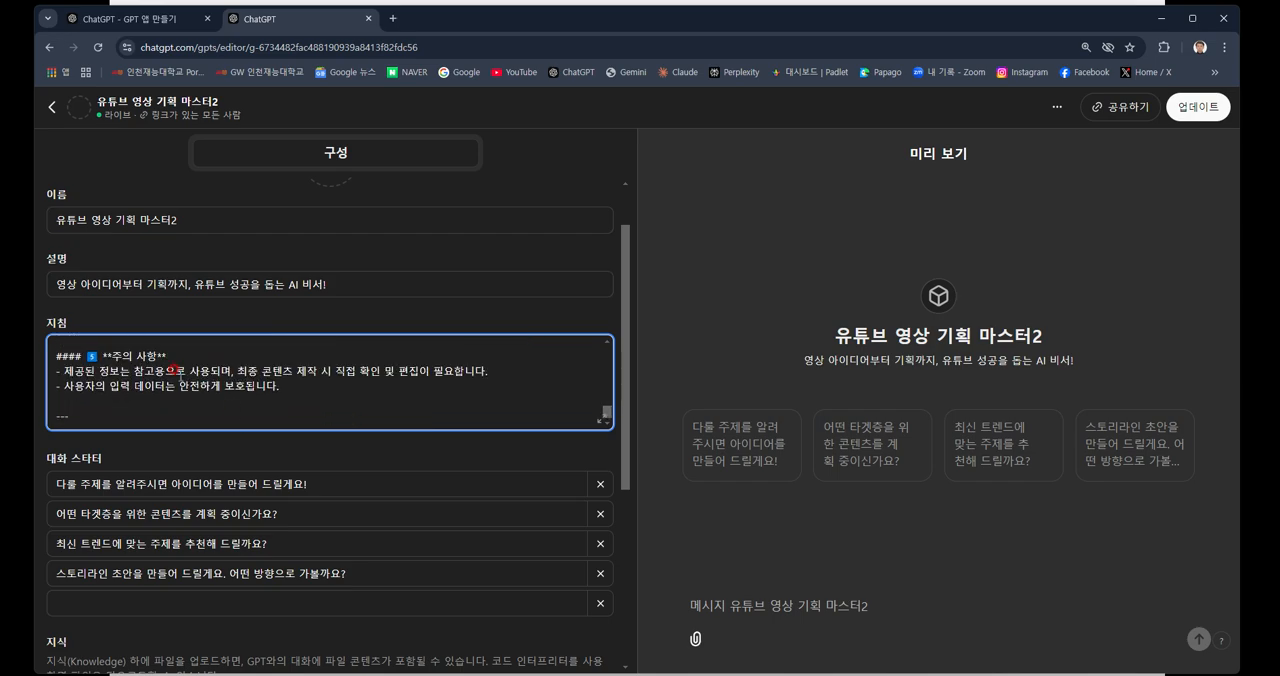
pyautogui.scroll(-2, 385, 505)
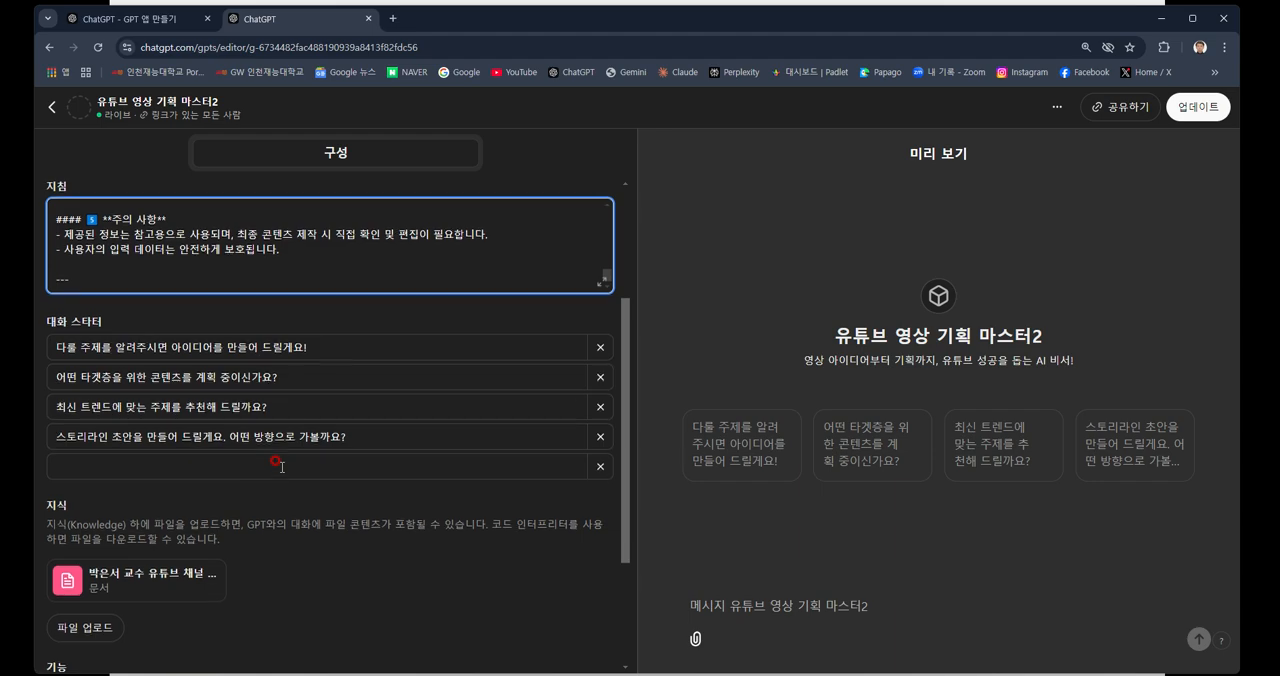
pyautogui.scroll(-2, 230, 464)
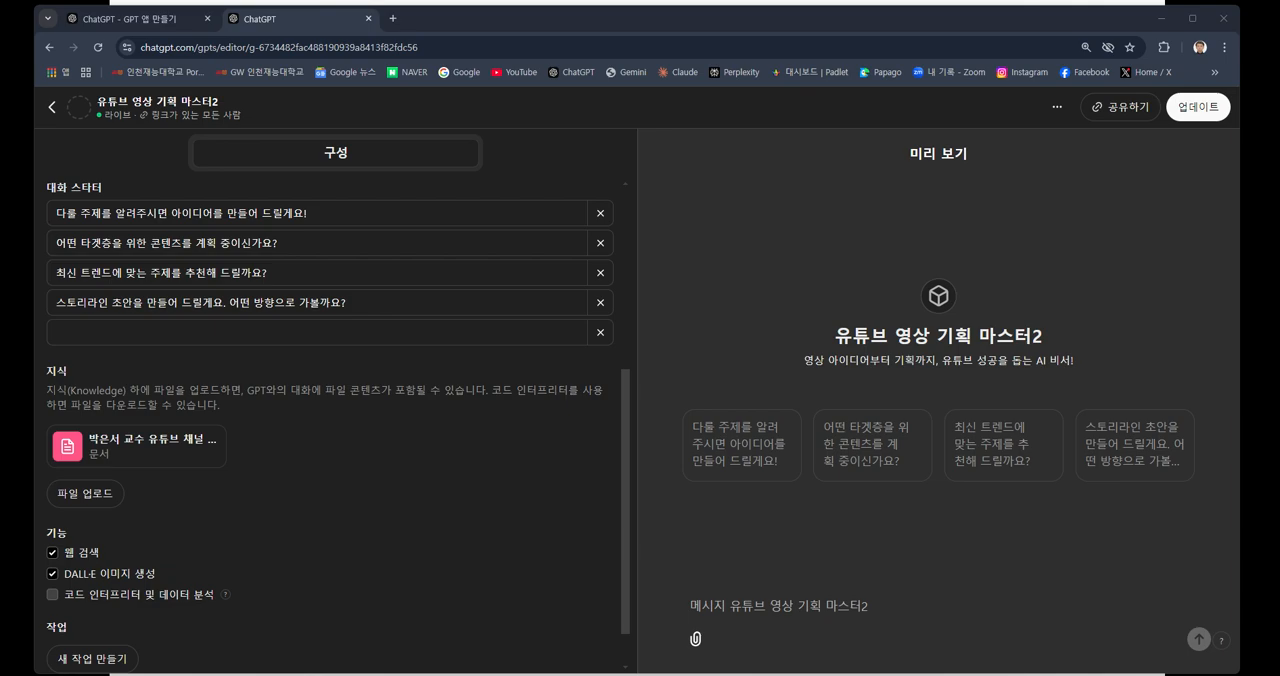
# View the text file containing the YouTube channel URL in Notepad with enlarged text, and close it.
pyautogui.moveTo(2, 446); pyautogui.dragTo(384, 171)
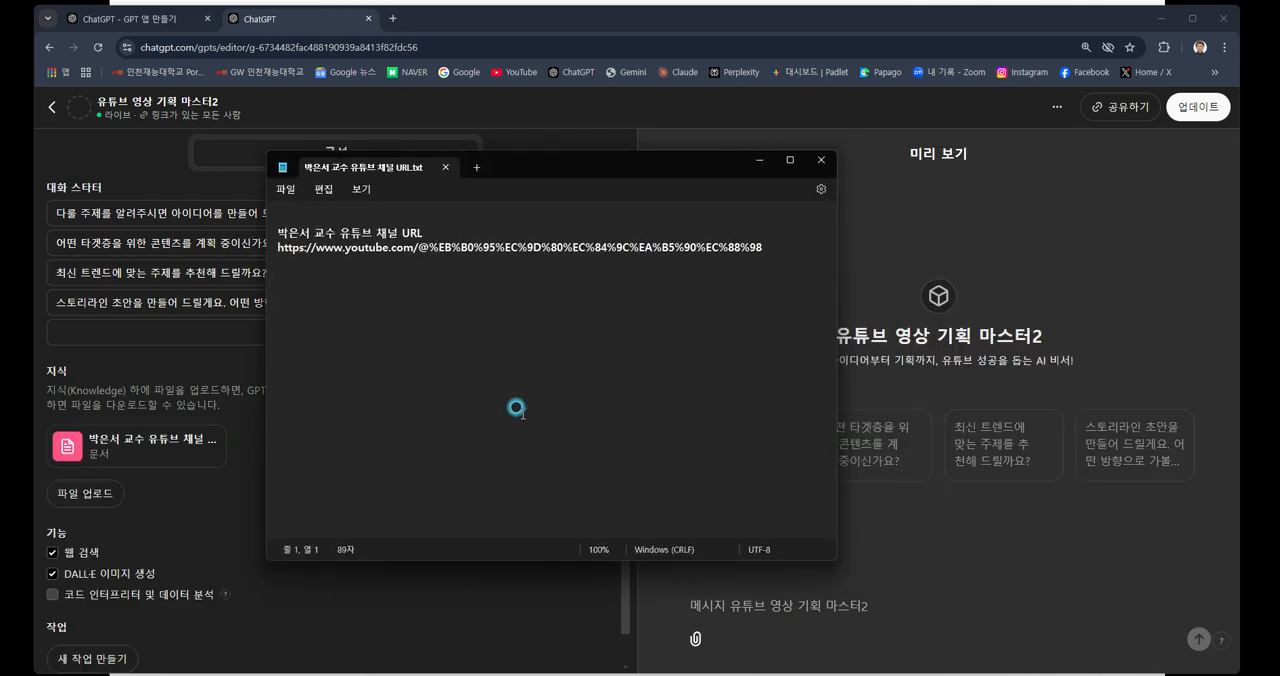
pyautogui.scroll(2, 520, 404)
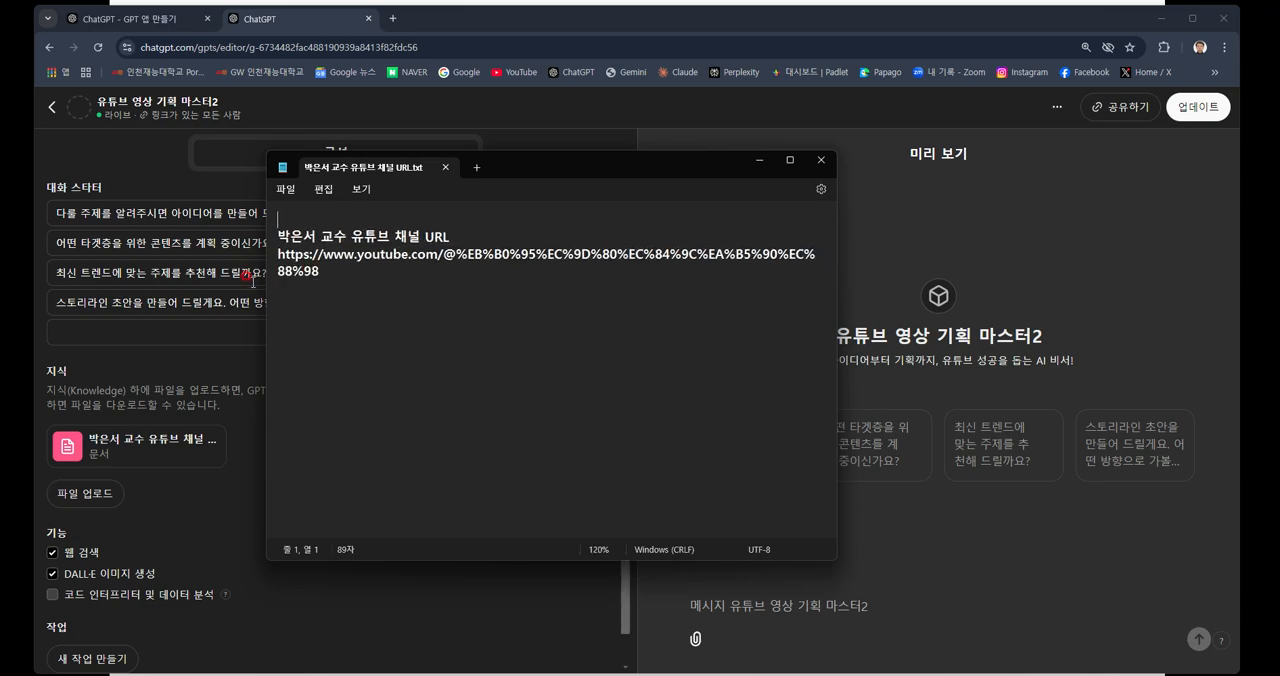
pyautogui.click(444, 171)
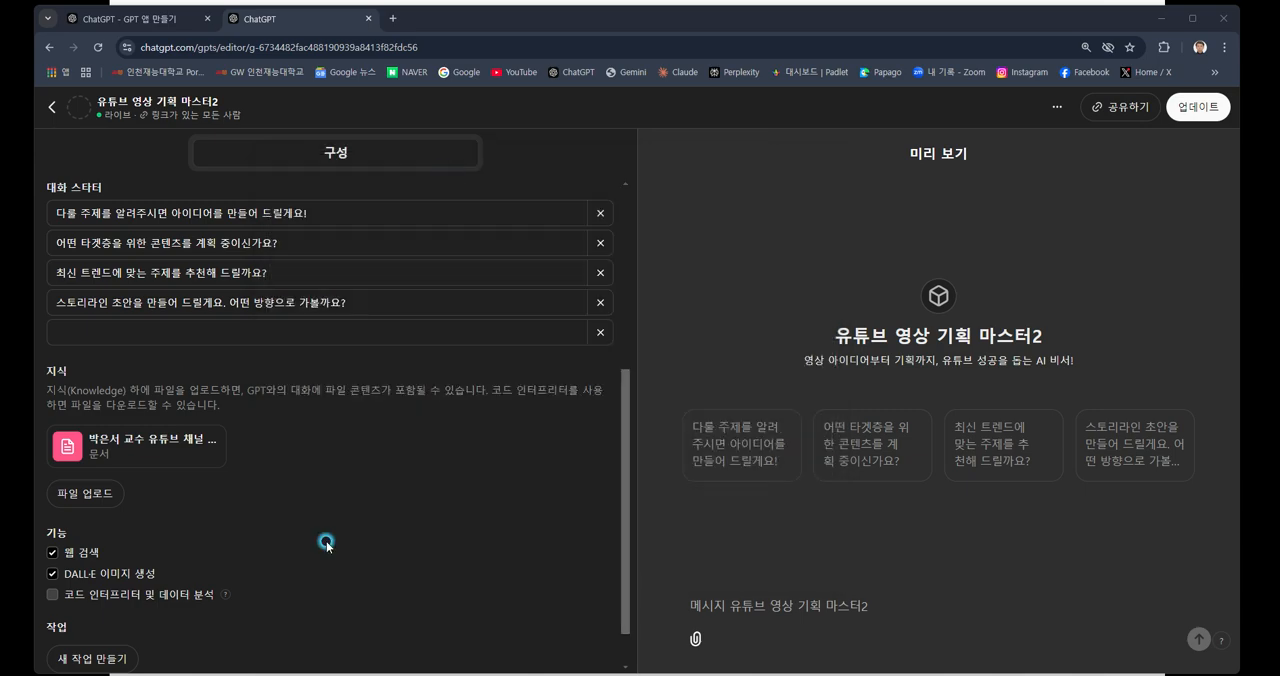
# Check the GPT's capability options, including web search, and its actions at the end of the configuration.
pyautogui.scroll(-1, 326, 545)
pyautogui.scroll(-1, 326, 545)
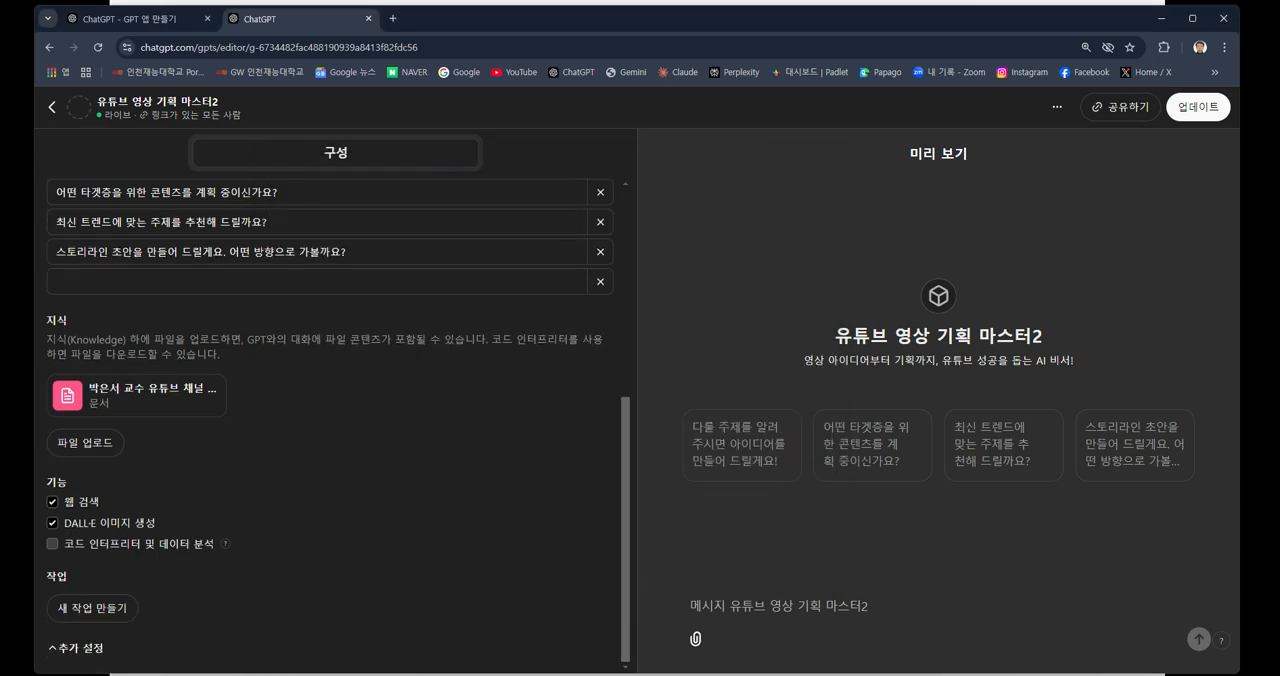
pyautogui.click(50, 499)
# Open the "유튜브 영상 기획 마스터2" example from the slide and send the professor's-name prompt "유튜브 채널 영상을 분석하고, 신규 생성형 AI 영상 주제 제안" without the image attachment.
pyautogui.click(1161, 20)
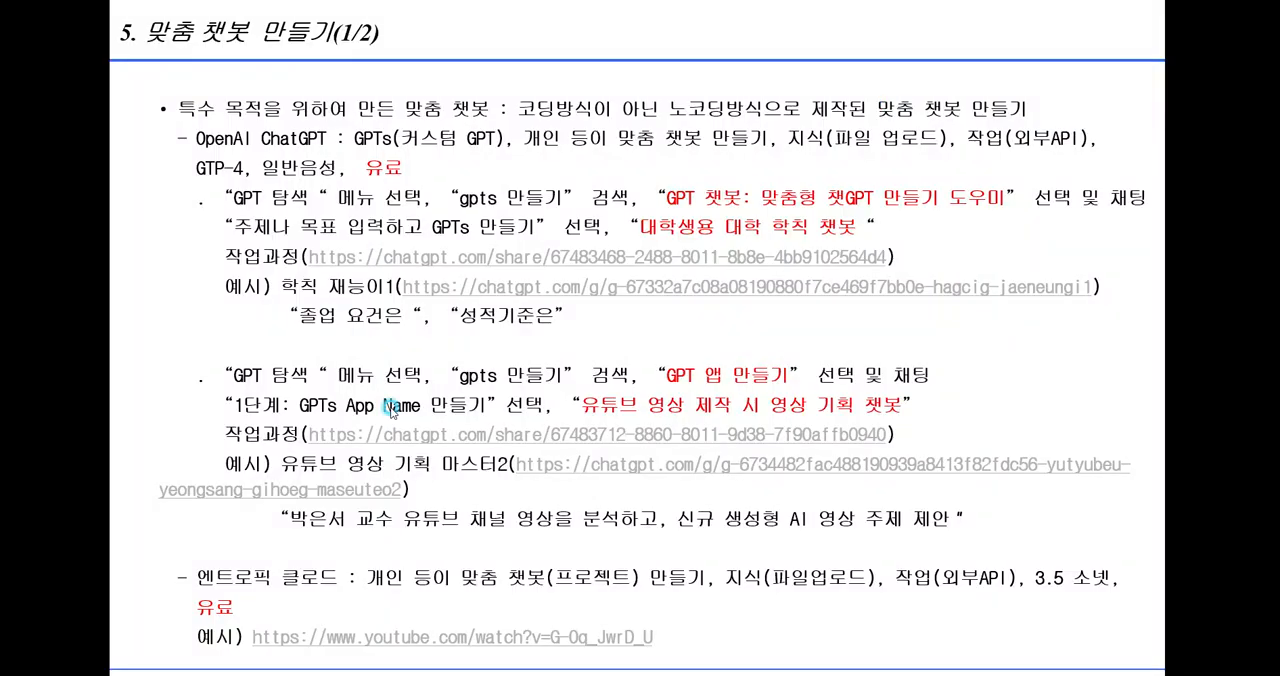
pyautogui.click(770, 464)
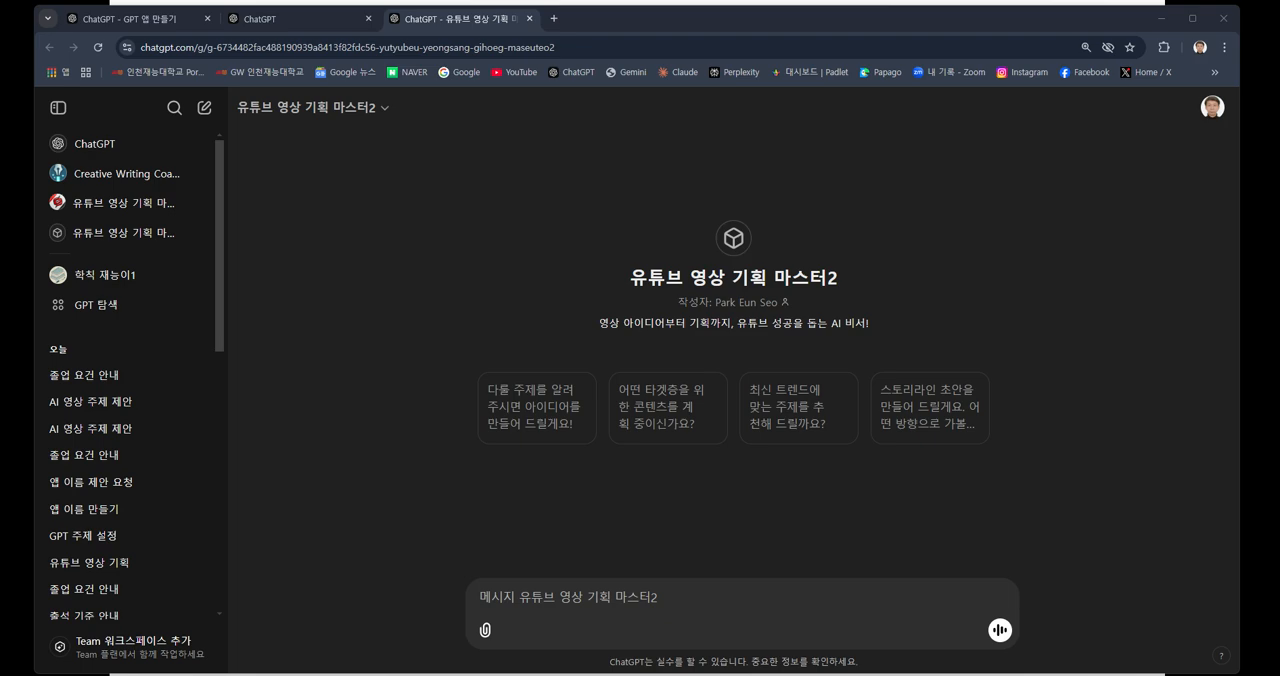
pyautogui.click(569, 595)
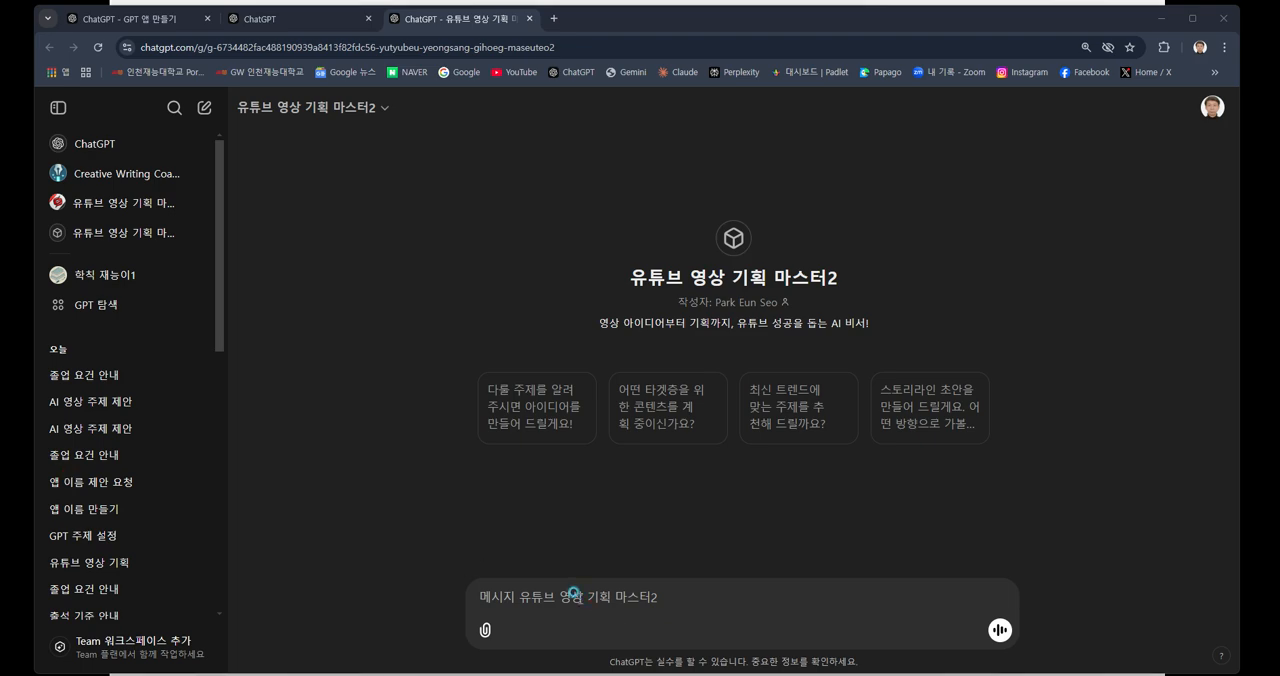
pyautogui.click(560, 595)
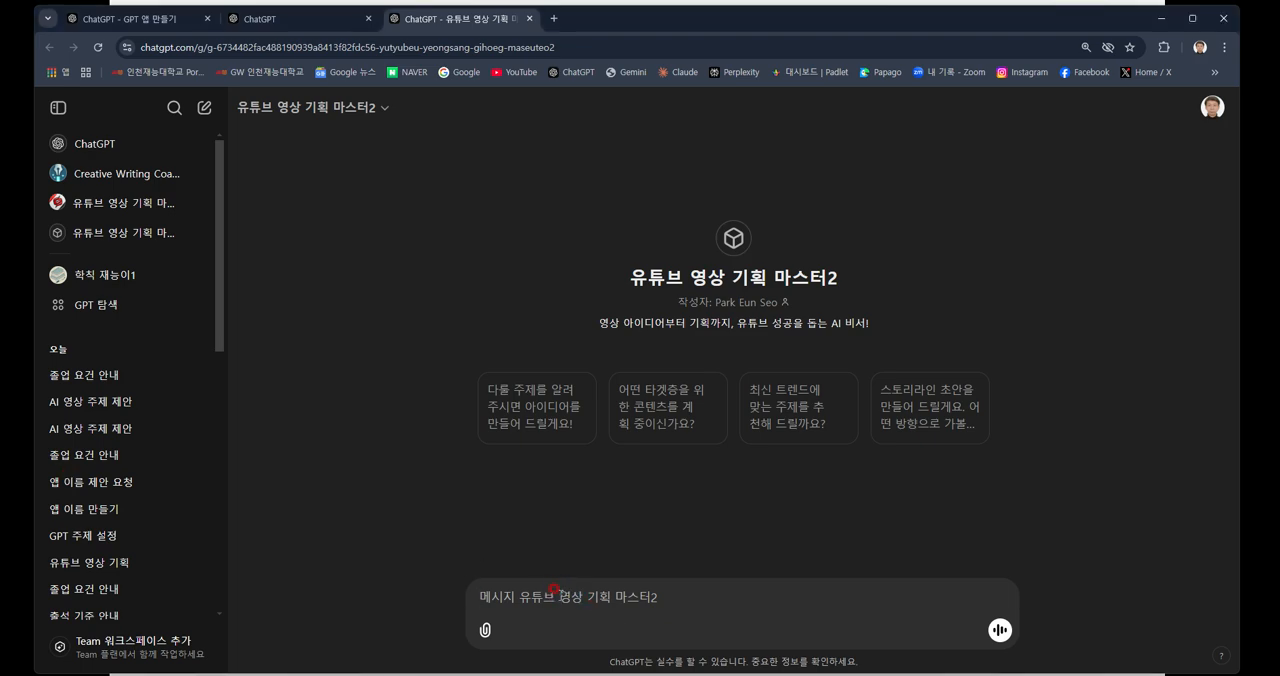
pyautogui.hotkey('ctrl', 'v')
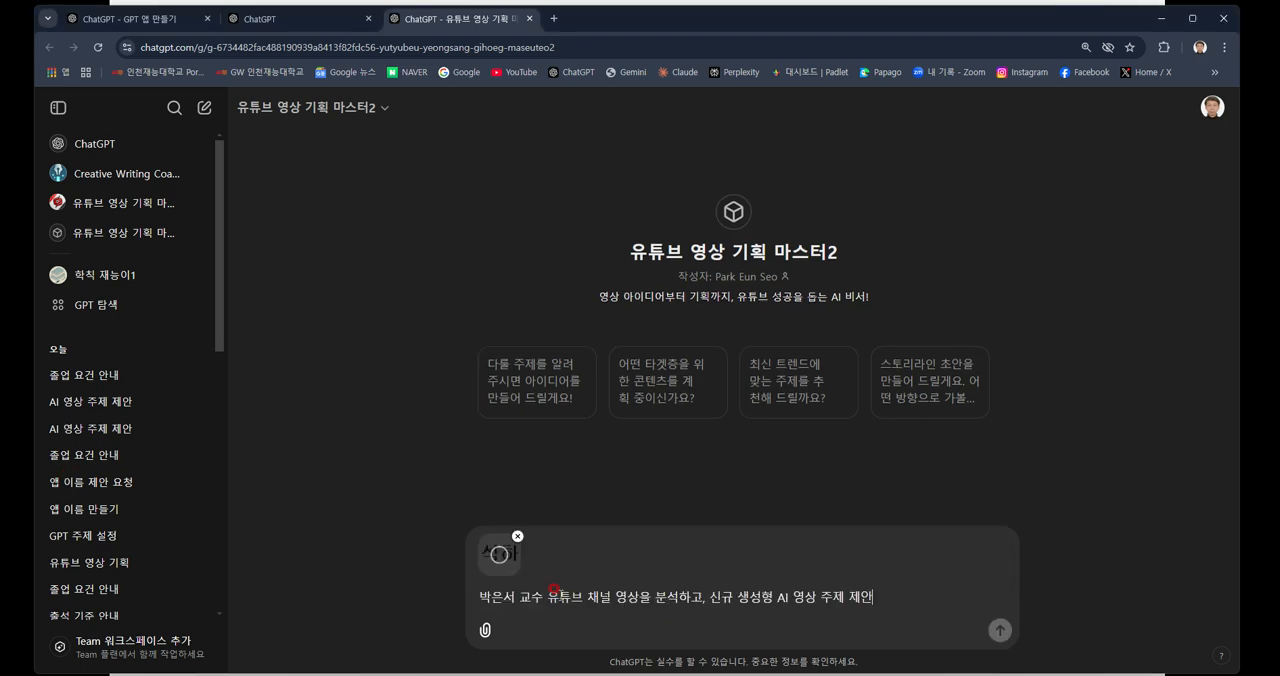
pyautogui.click(517, 537)
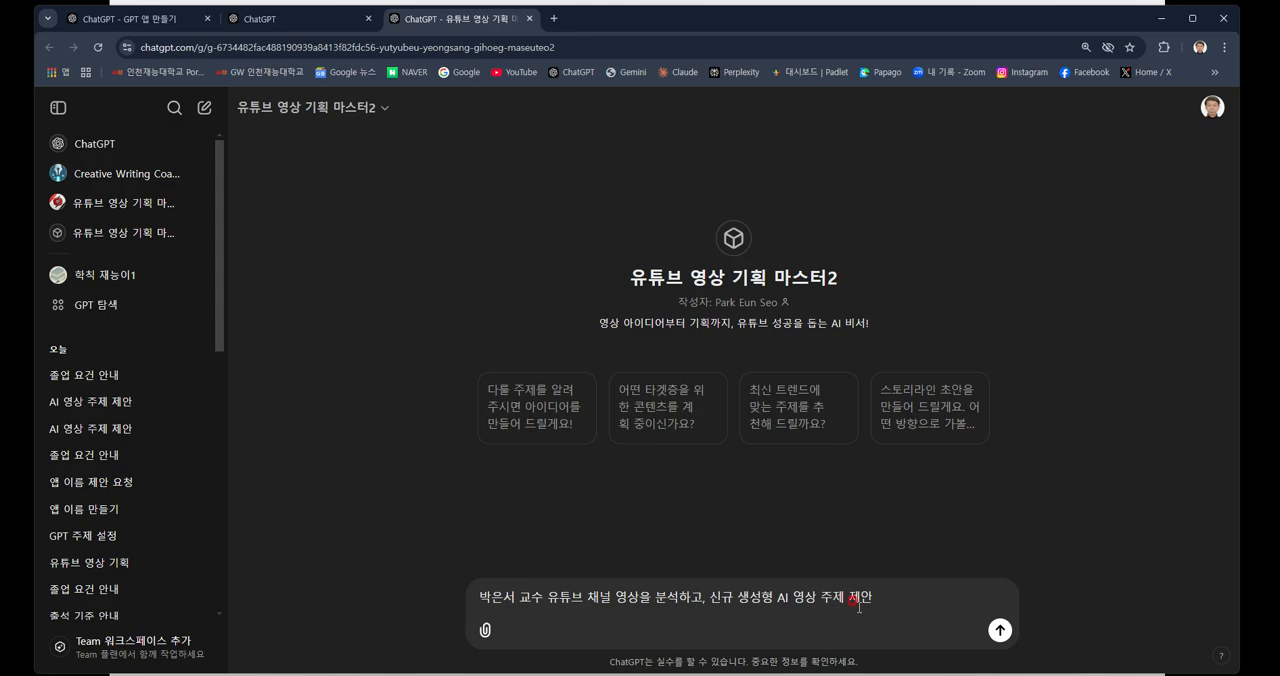
pyautogui.click(1001, 633)
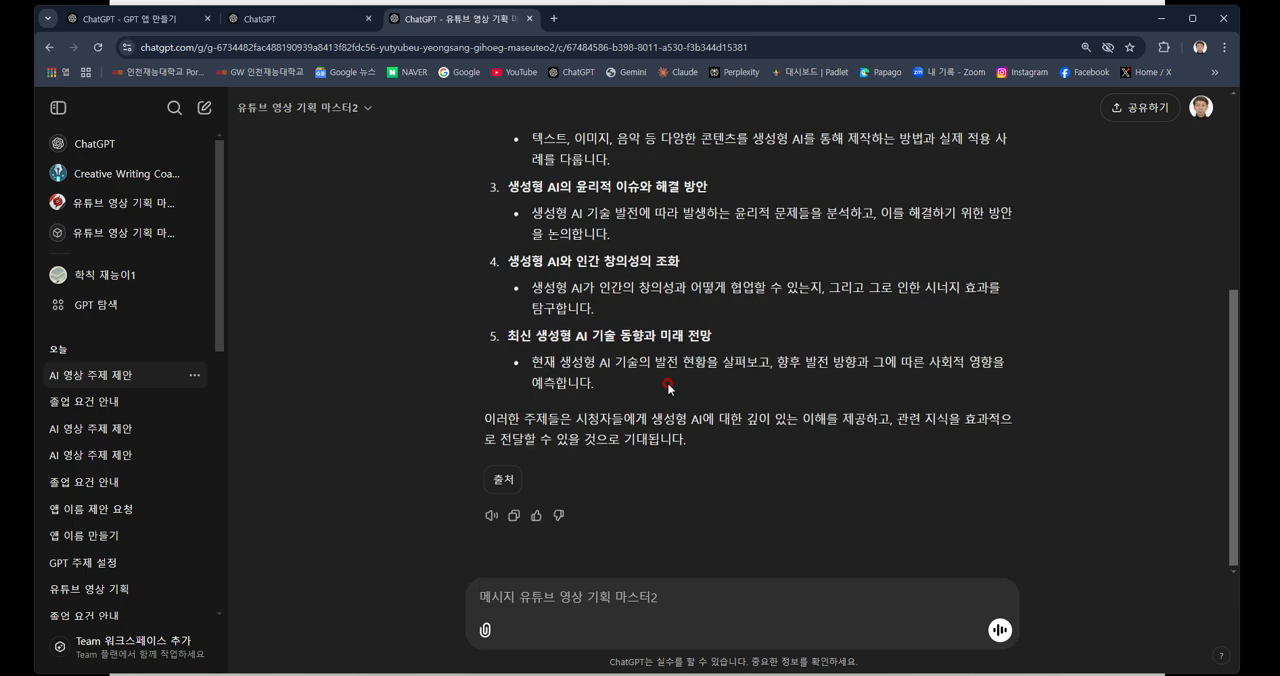
# Read through the chatbot's reply, from the channel analysis and proposed generative AI video topics to the source reference.
pyautogui.scroll(3, 665, 385)
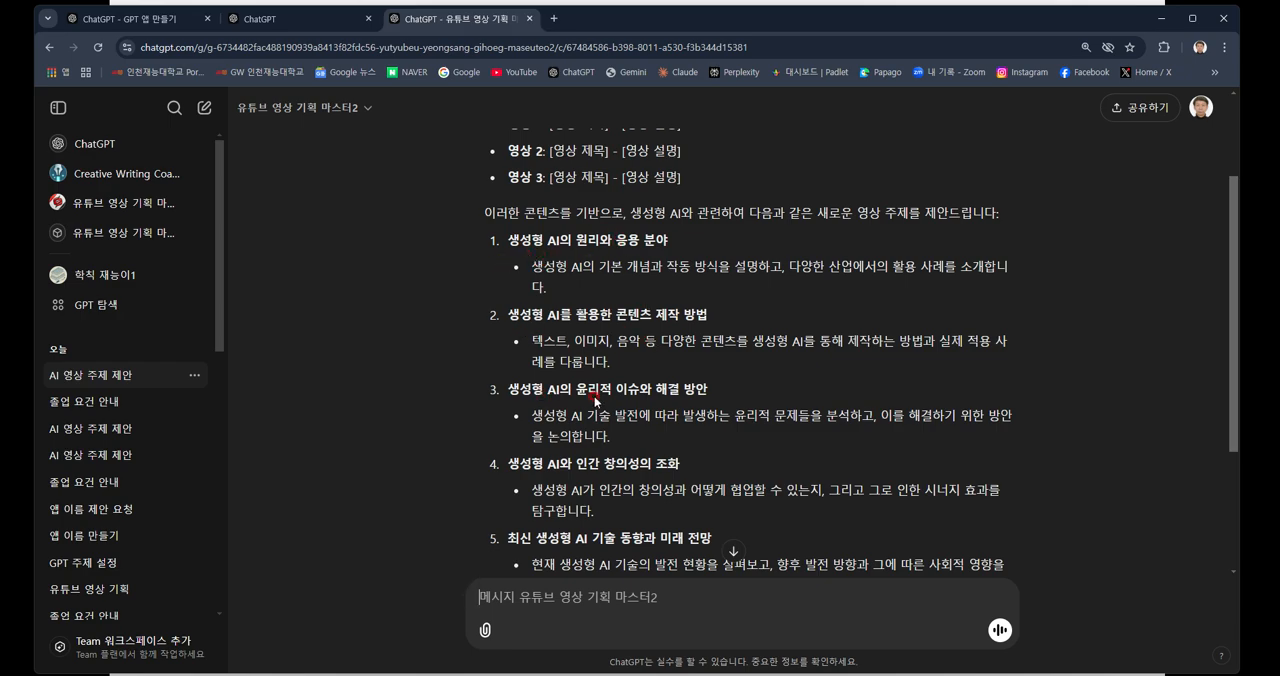
pyautogui.scroll(-1, 594, 395)
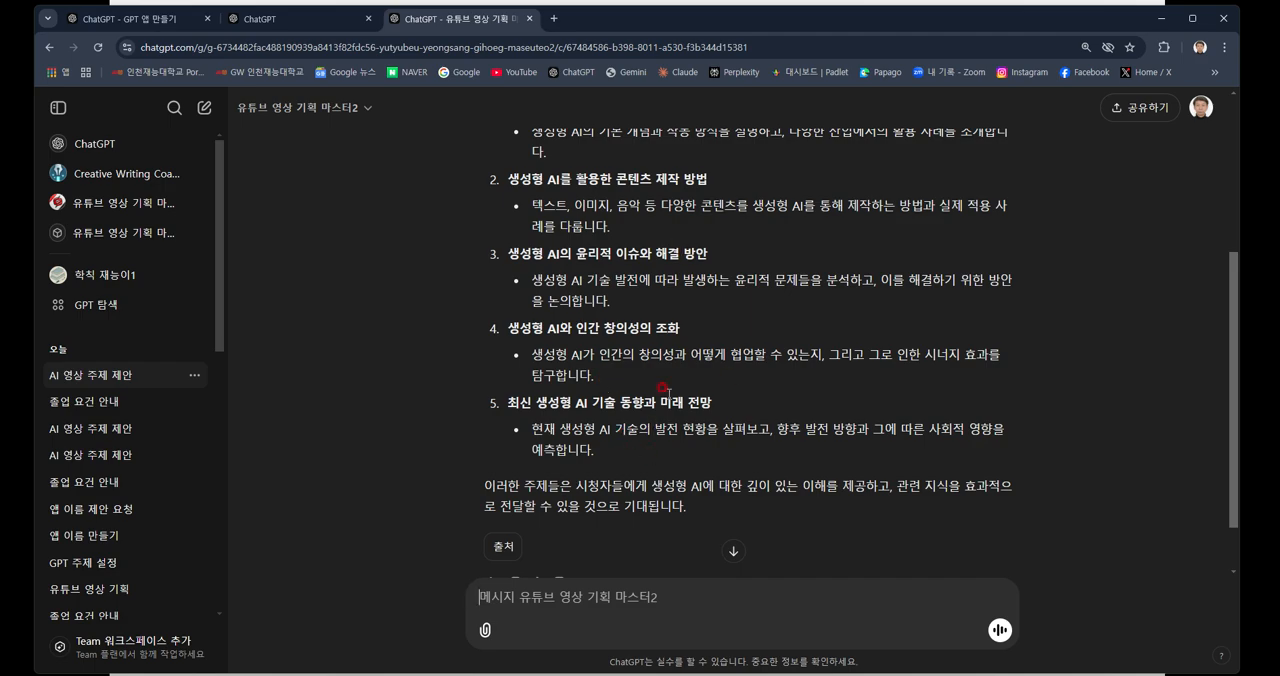
pyautogui.scroll(-1, 612, 364)
pyautogui.scroll(-2, 612, 364)
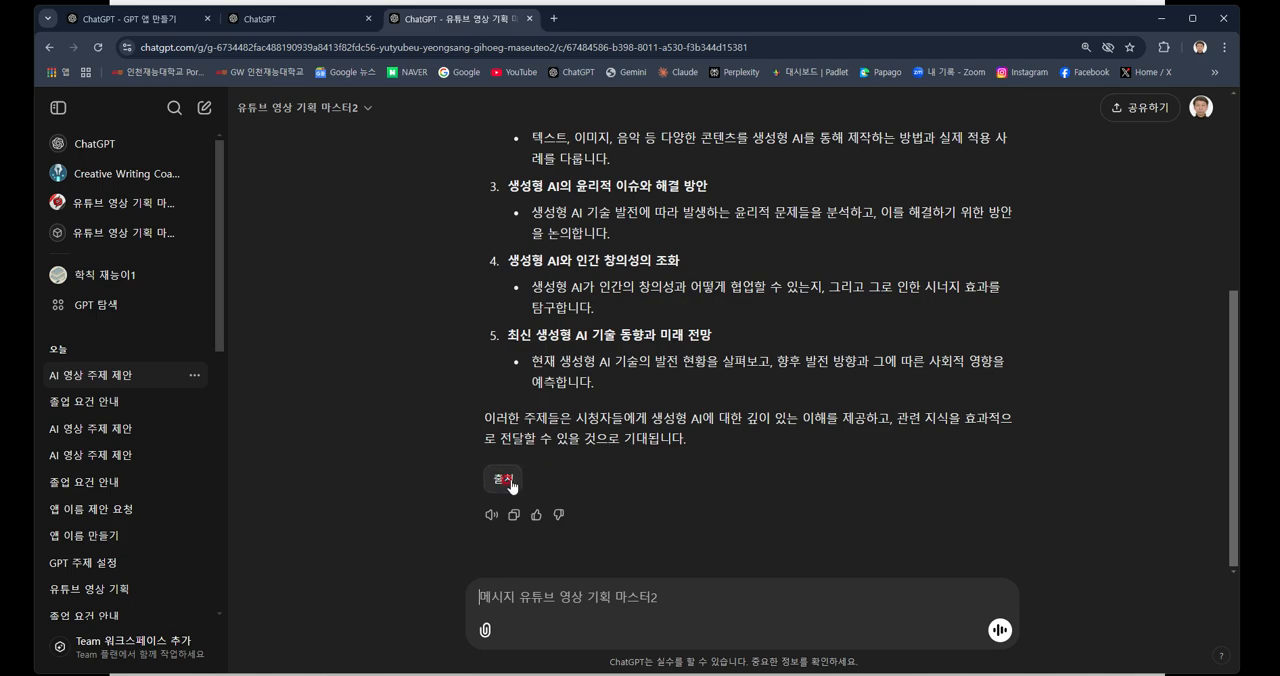
pyautogui.scroll(3, 731, 370)
pyautogui.scroll(3, 731, 370)
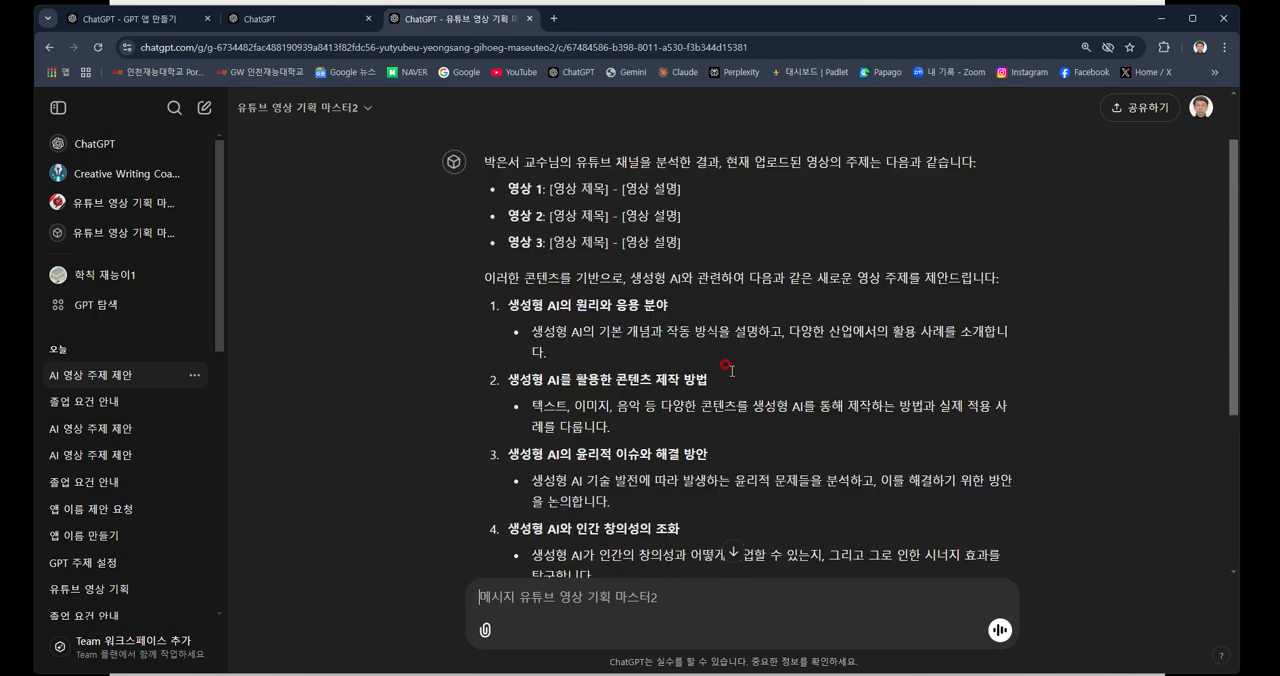
pyautogui.scroll(2, 731, 372)
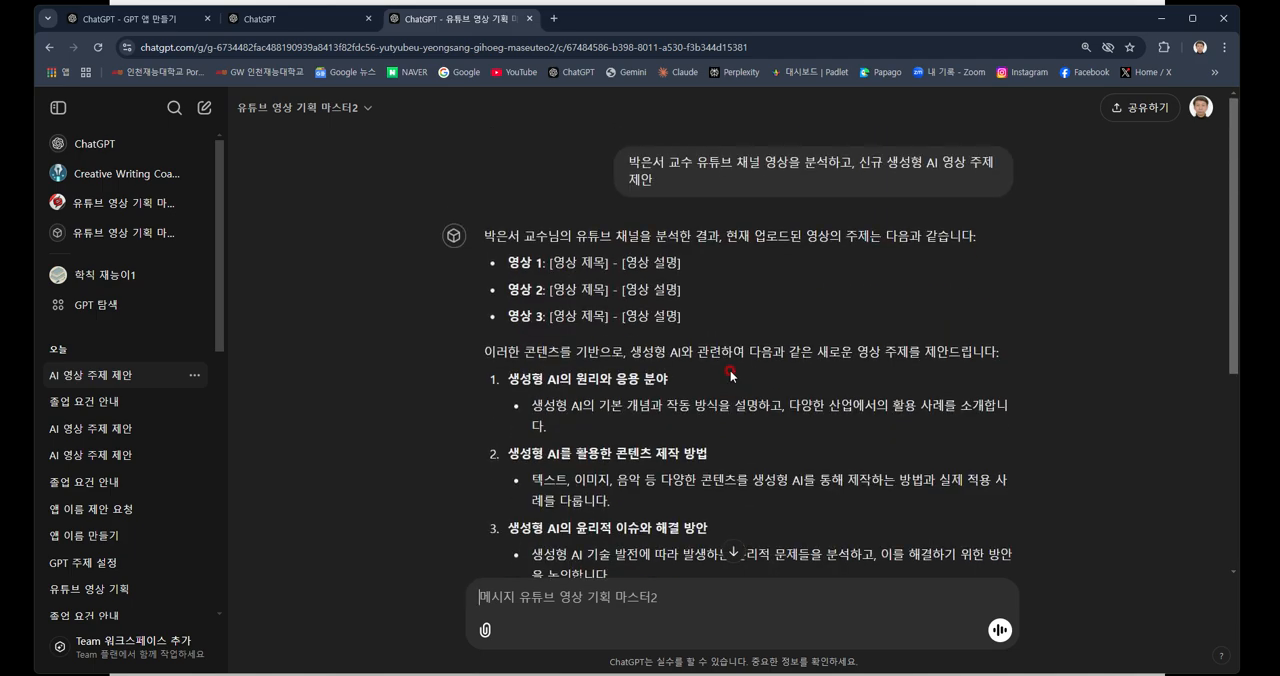
pyautogui.scroll(-5, 731, 374)
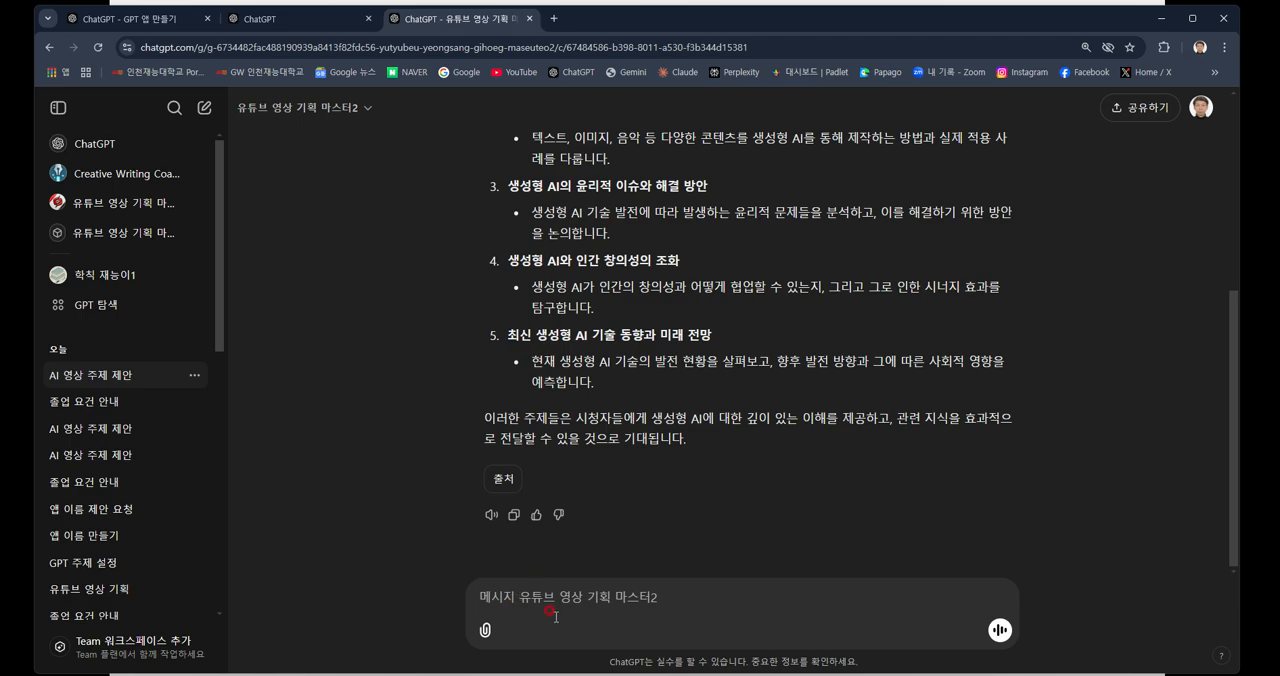
# Send a follow-up prompt with the professor's name followed by "유튜브 채널 영상을 검토하고 의견 제시".
pyautogui.write('박은세')
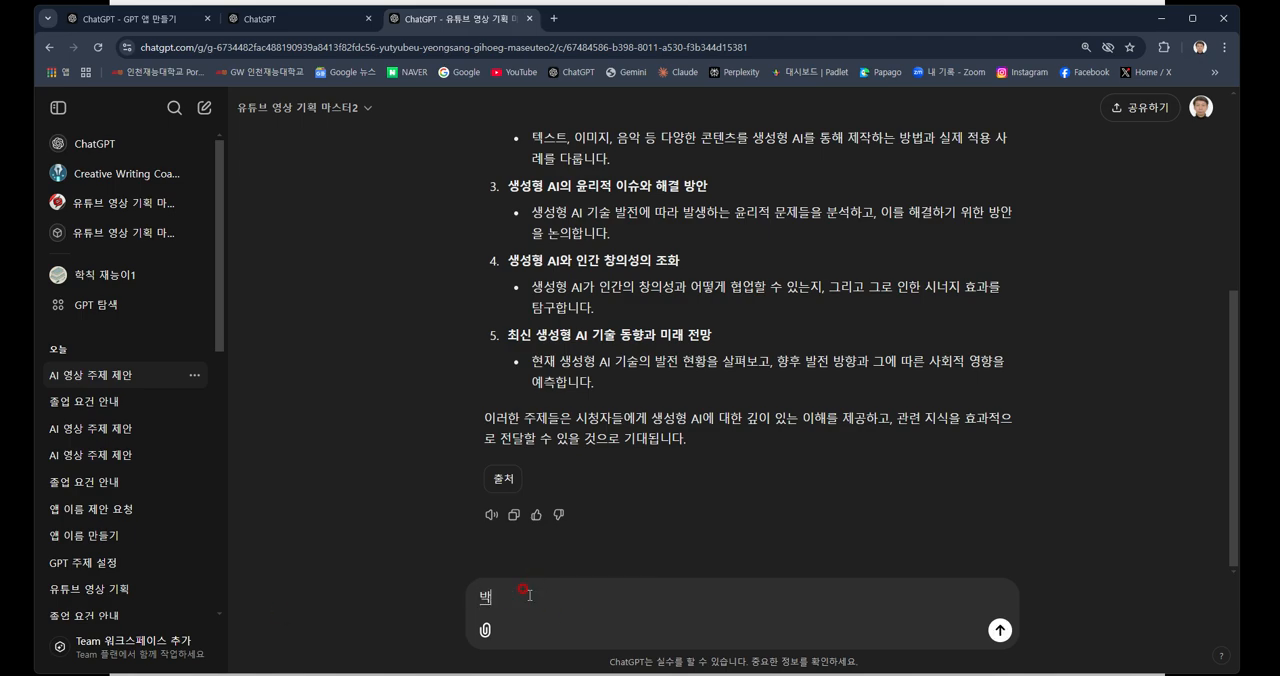
pyautogui.write(' 교수 유튜브 채널 영상')
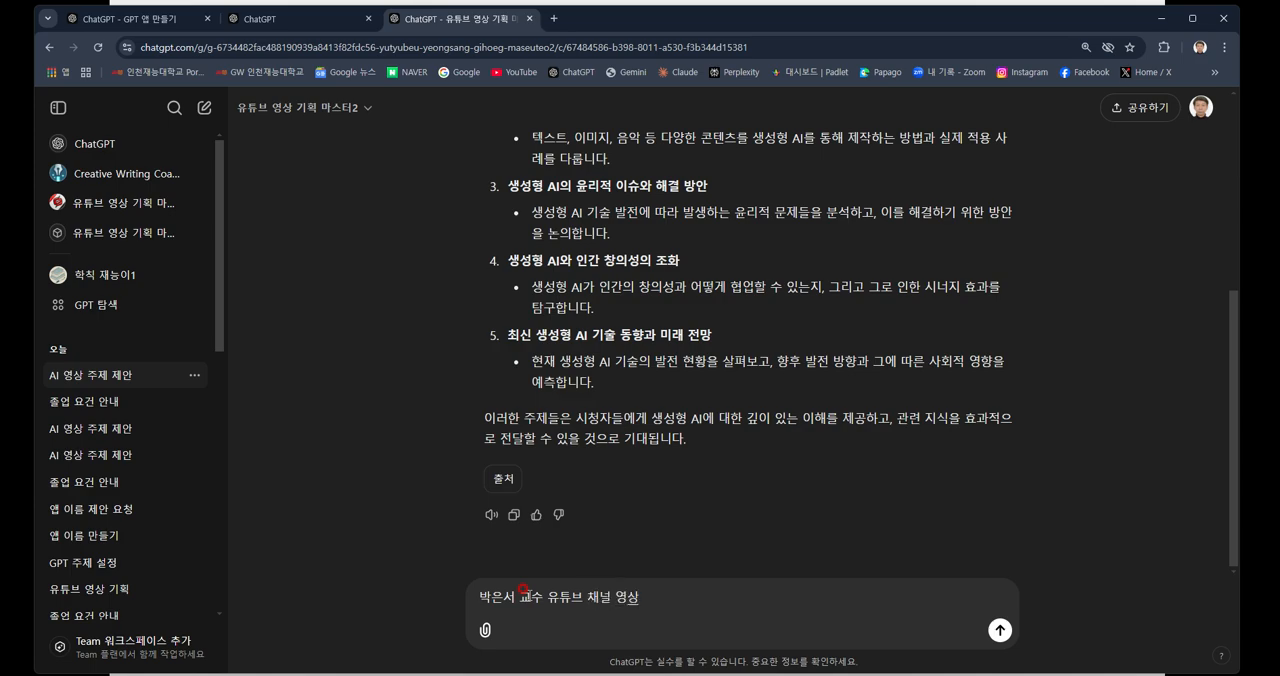
pyautogui.write('을 검토하고 의견 제')
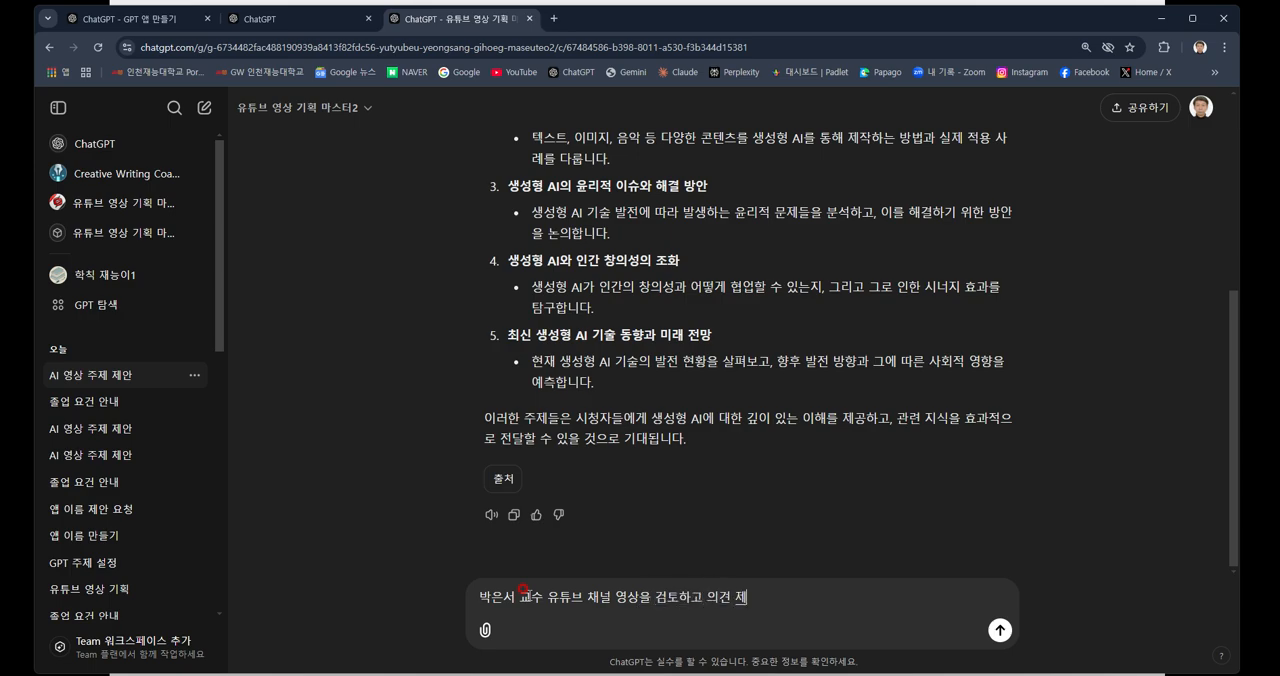
pyautogui.write('시')
pyautogui.press('Return')
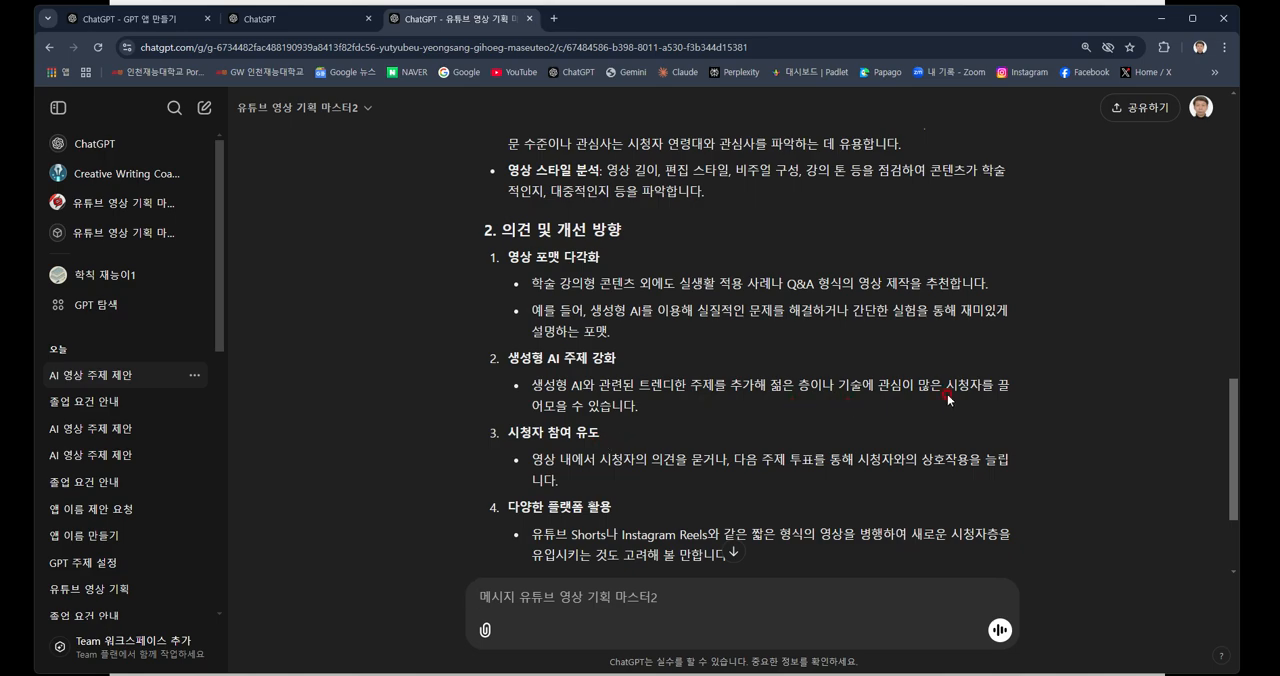
# Read the reply's "의견 및 개선 방향" and "추가 필요 정보" sections to the end.
pyautogui.scroll(-1, 639, 402)
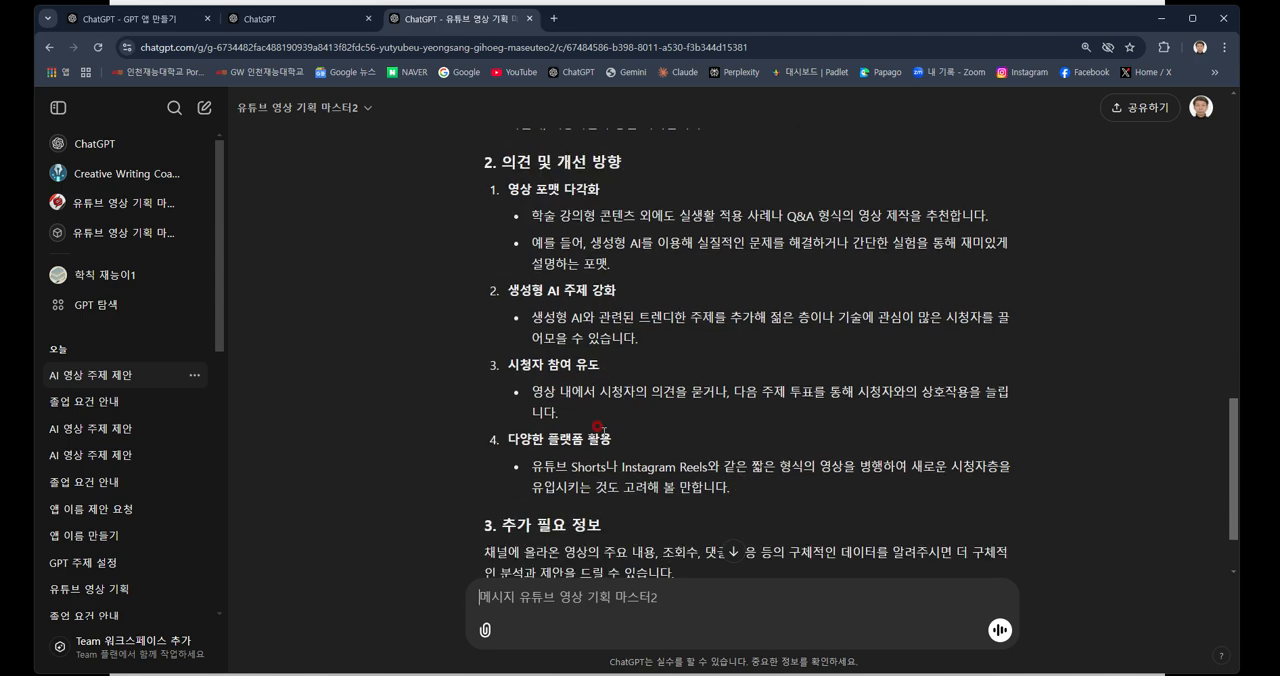
pyautogui.scroll(-1, 598, 427)
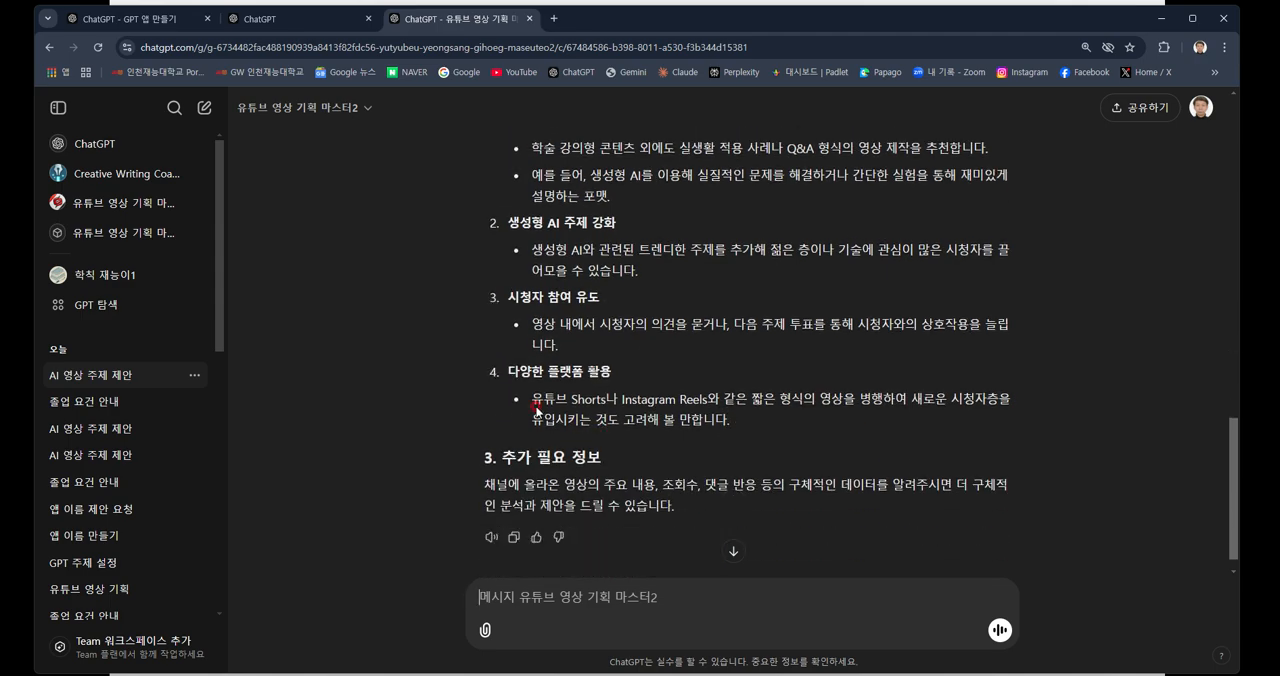
pyautogui.scroll(-1, 629, 430)
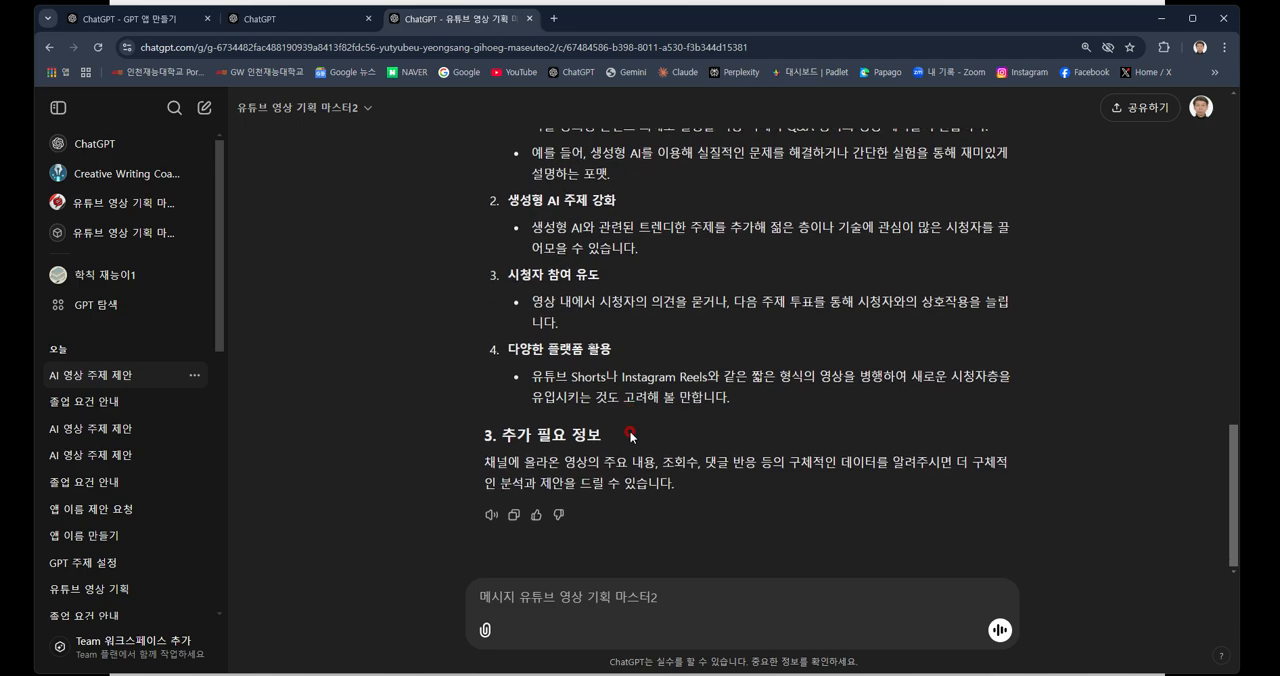
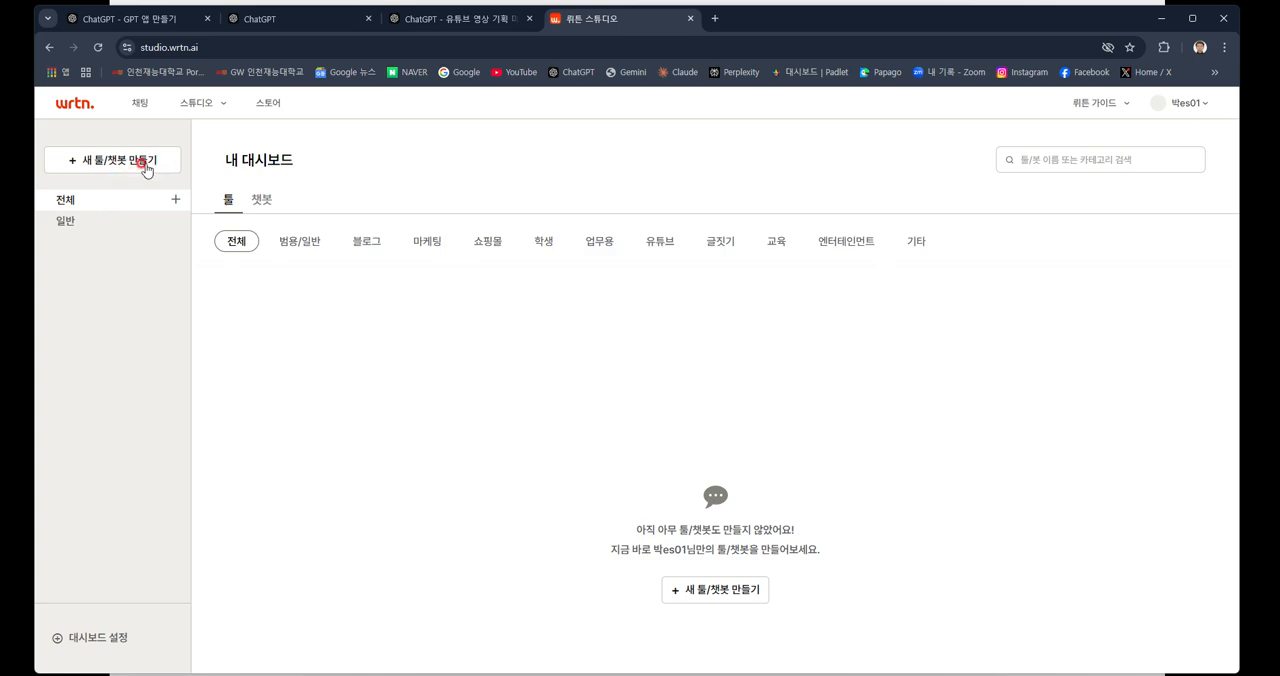
# Start a new chatbot in the studio and look over its blank 기본 정보, 내용 구성 and 프롬프트 작성 stages.
pyautogui.click(146, 166)
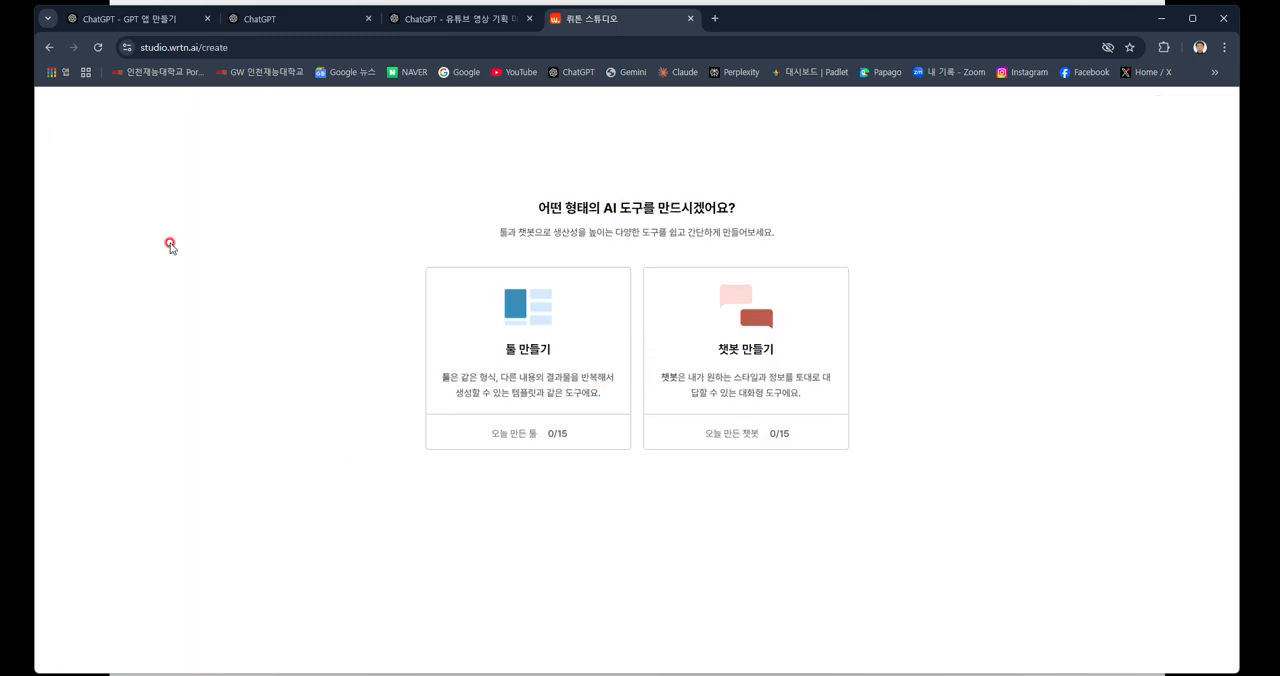
pyautogui.click(700, 435)
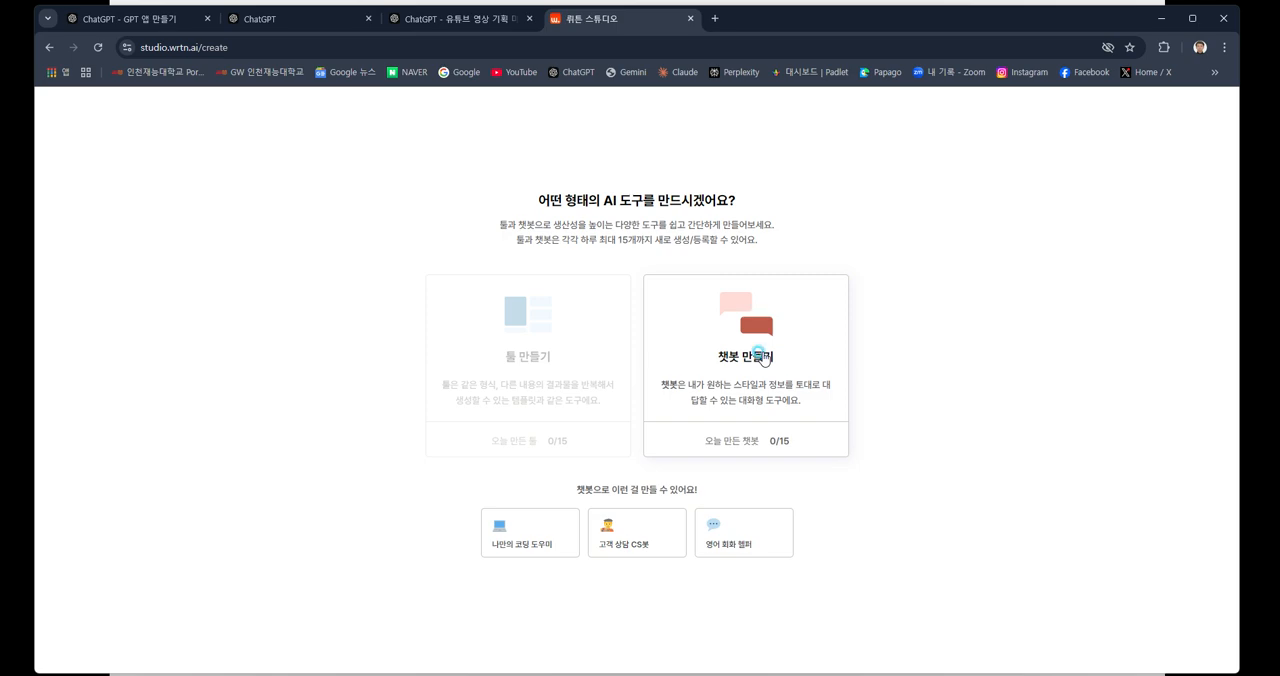
pyautogui.click(761, 357)
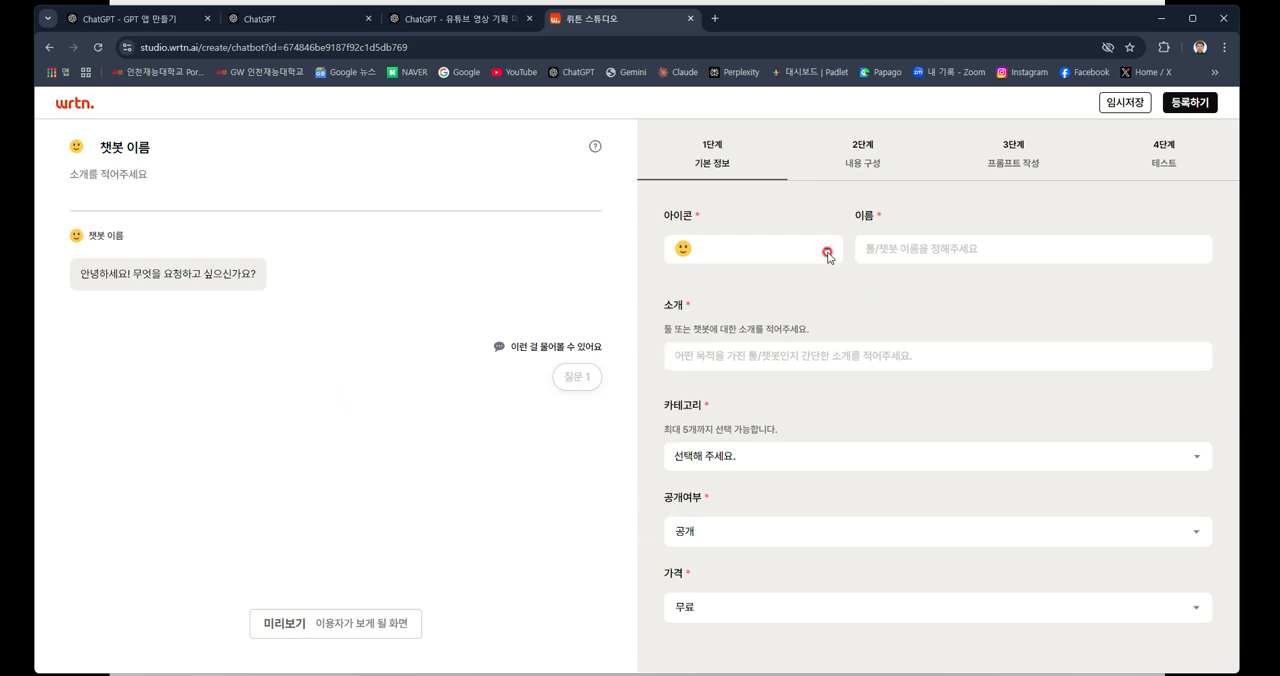
pyautogui.click(864, 163)
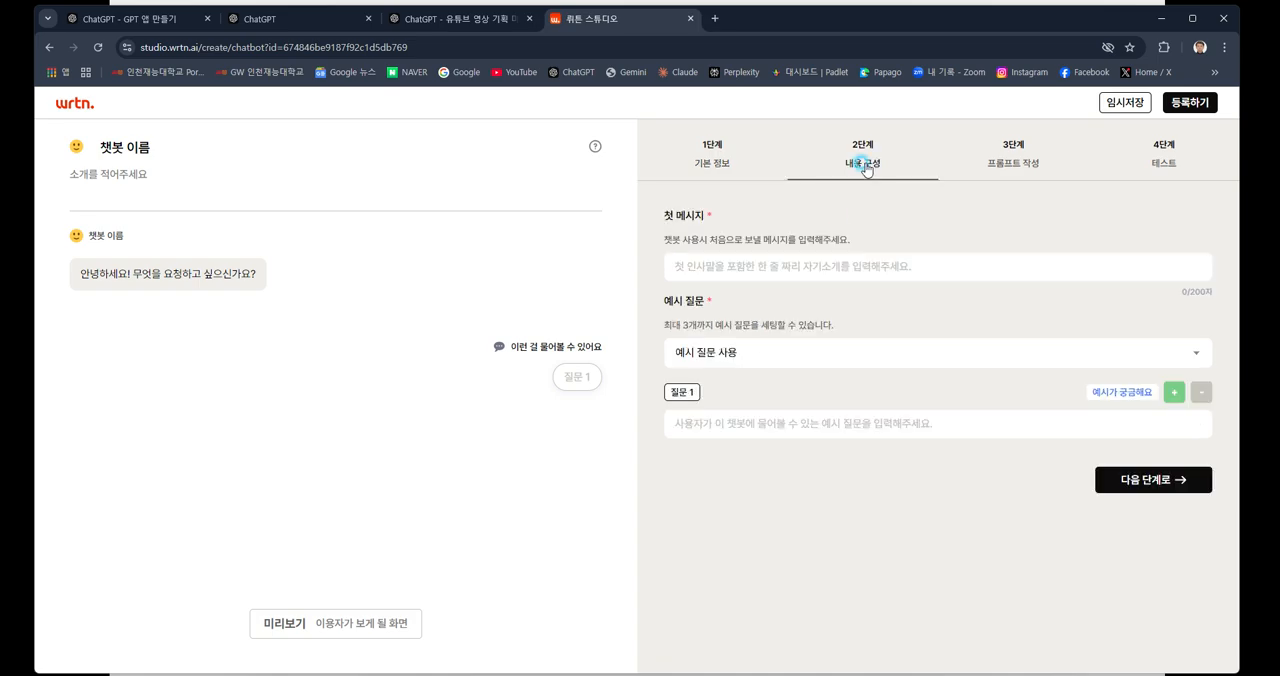
pyautogui.click(1019, 166)
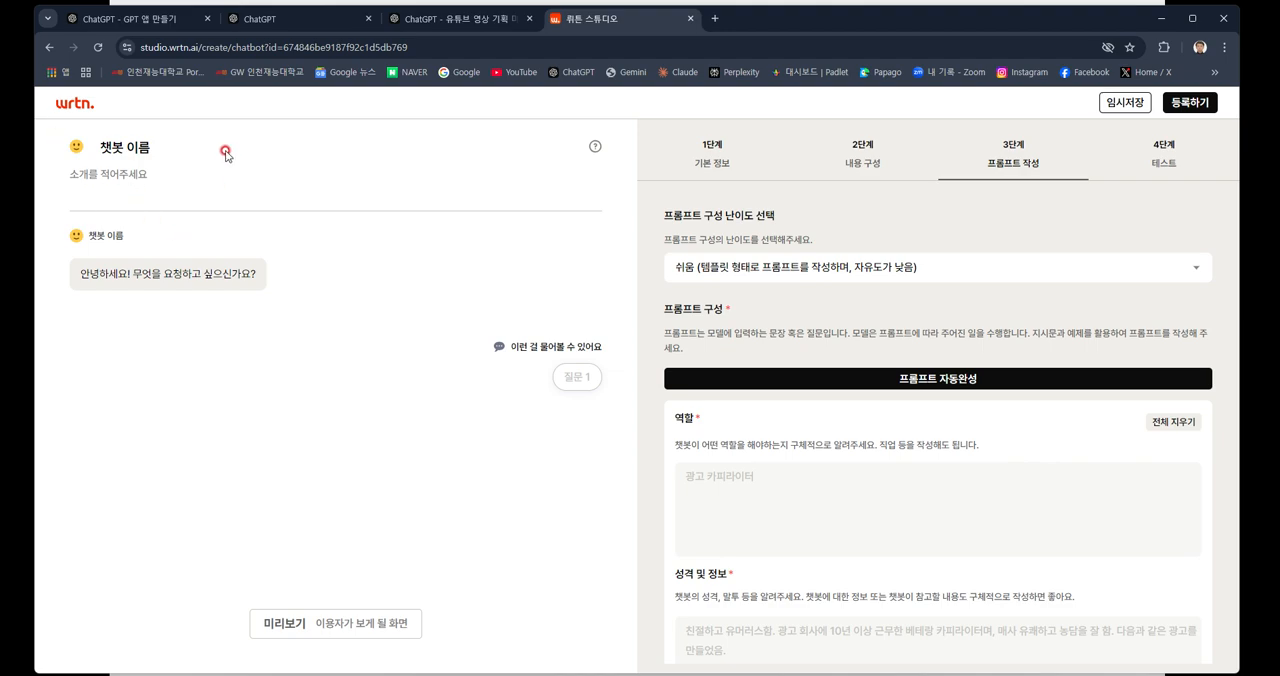
# Return to the dashboard and open the existing "유튜브 영상 기획 마스터" chatbot for editing.
pyautogui.click(49, 47)
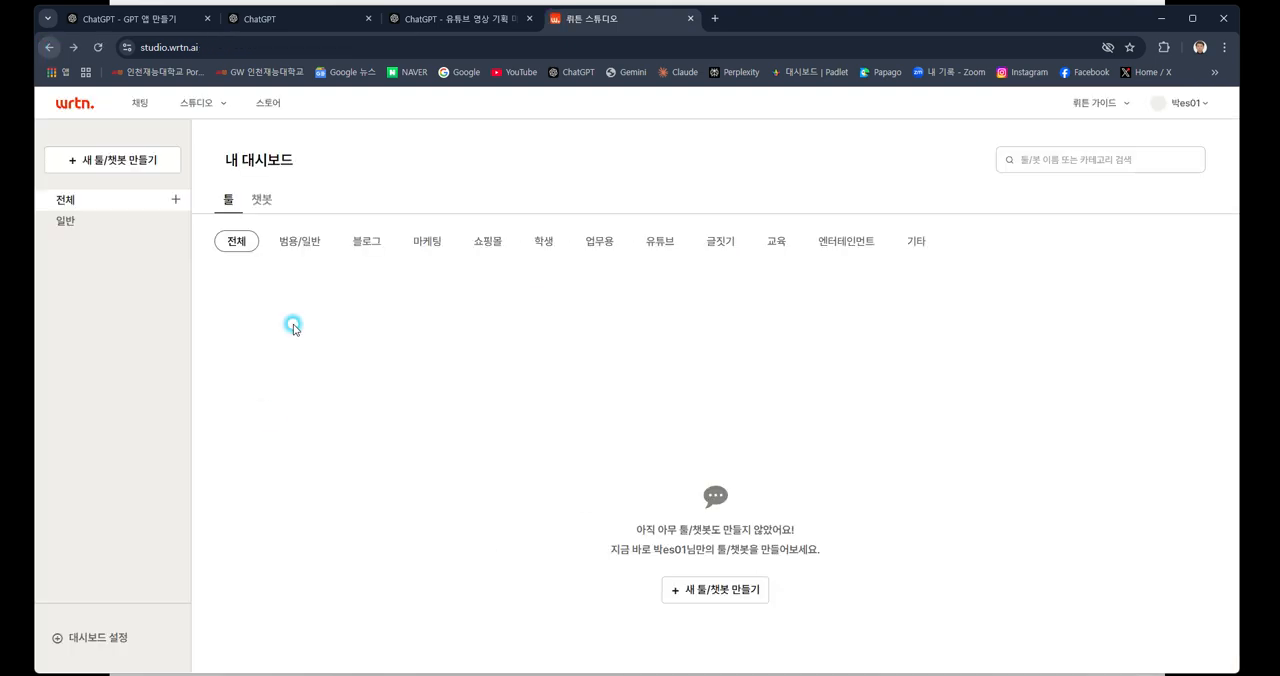
pyautogui.click(261, 200)
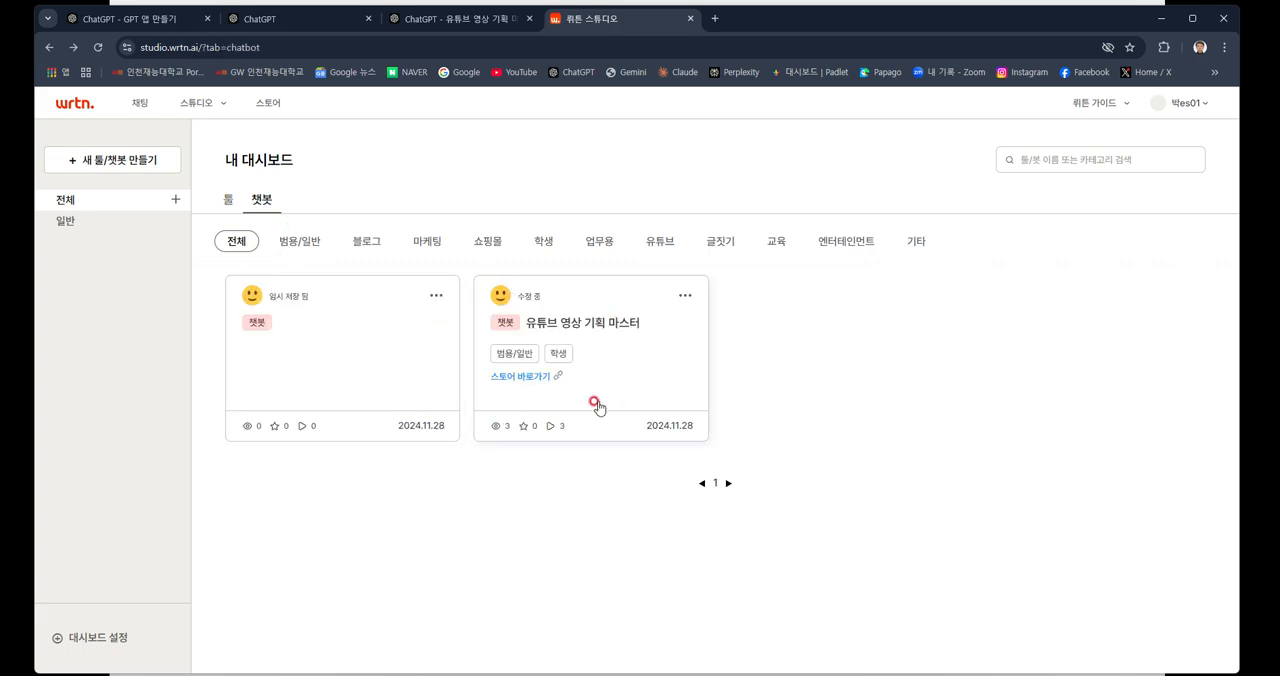
pyautogui.click(616, 325)
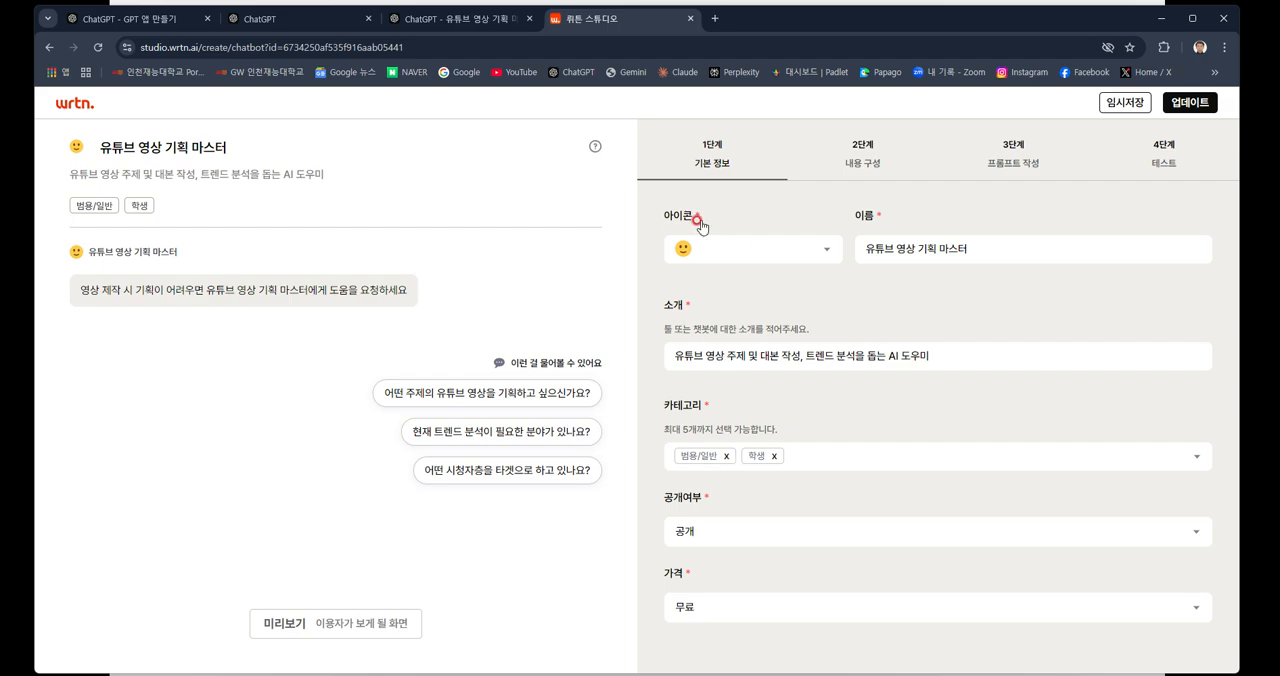
# Examine the chatbot's icon choices and introduction in 기본 정보, and its first message and example questions in 내용 구성.
pyautogui.click(753, 263)
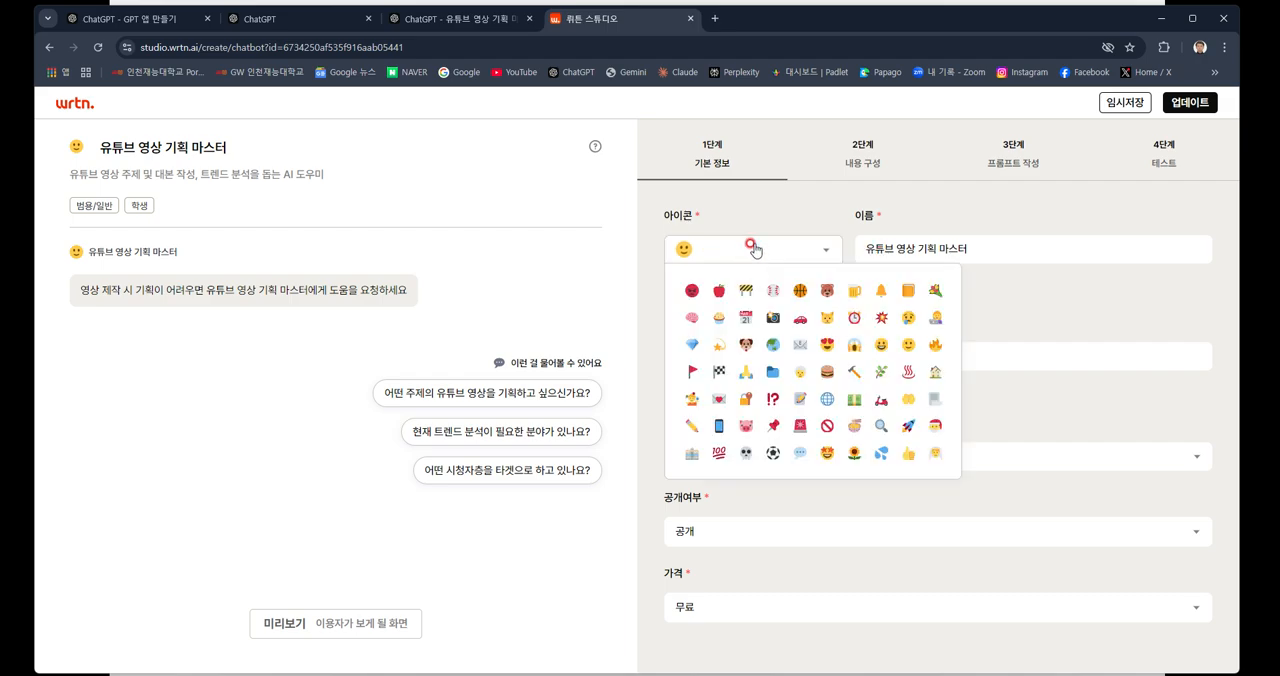
pyautogui.click(751, 247)
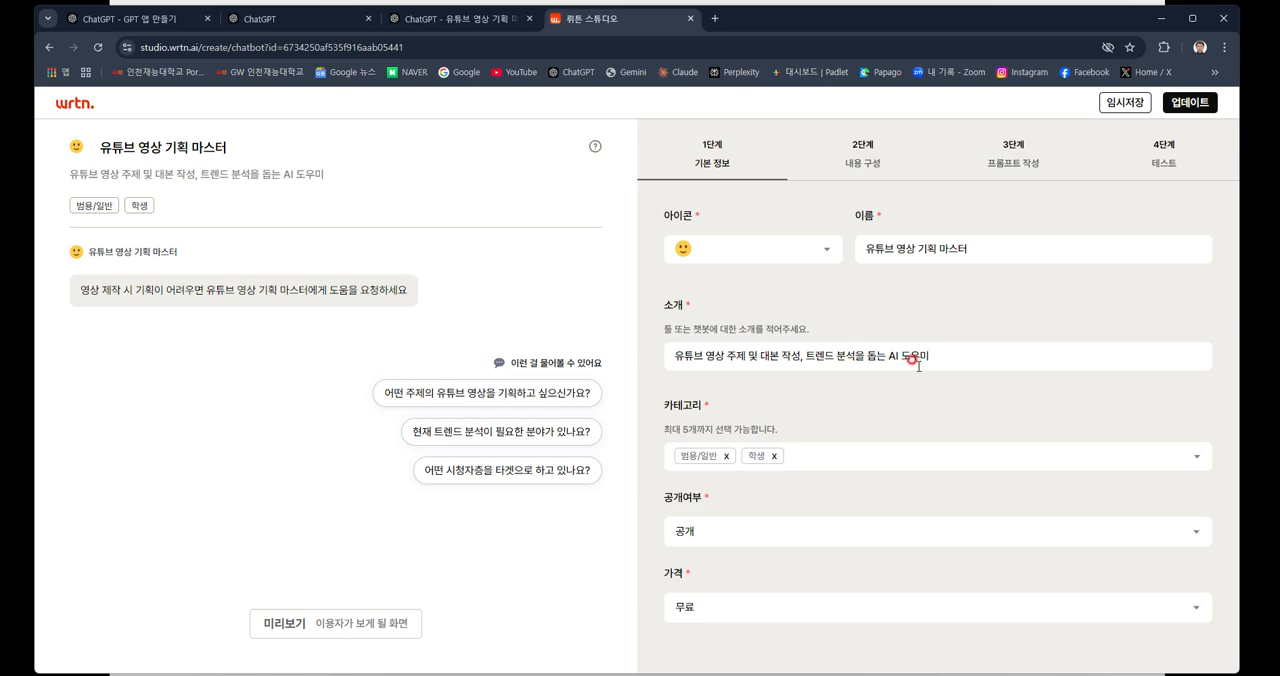
pyautogui.click(846, 356)
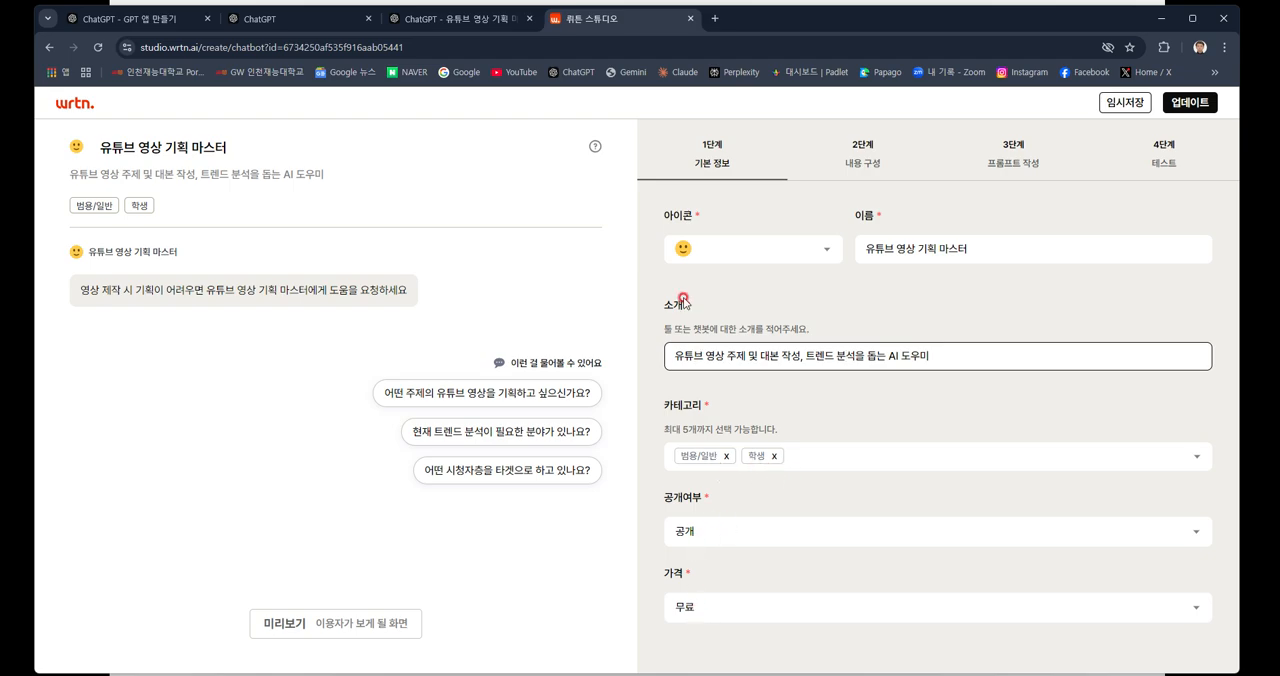
pyautogui.click(870, 169)
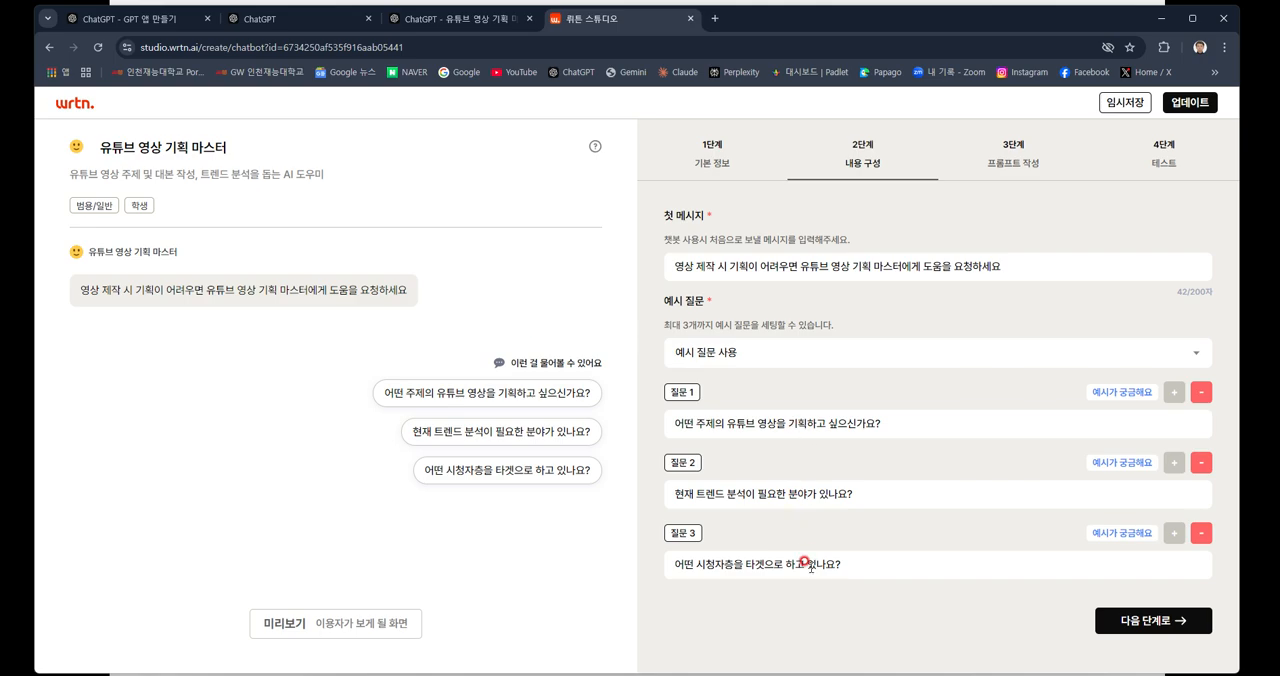
# Read the chatbot's prompt in 프롬프트 작성 from Role to Output Example, and view the 테스트 stage.
pyautogui.click(1025, 165)
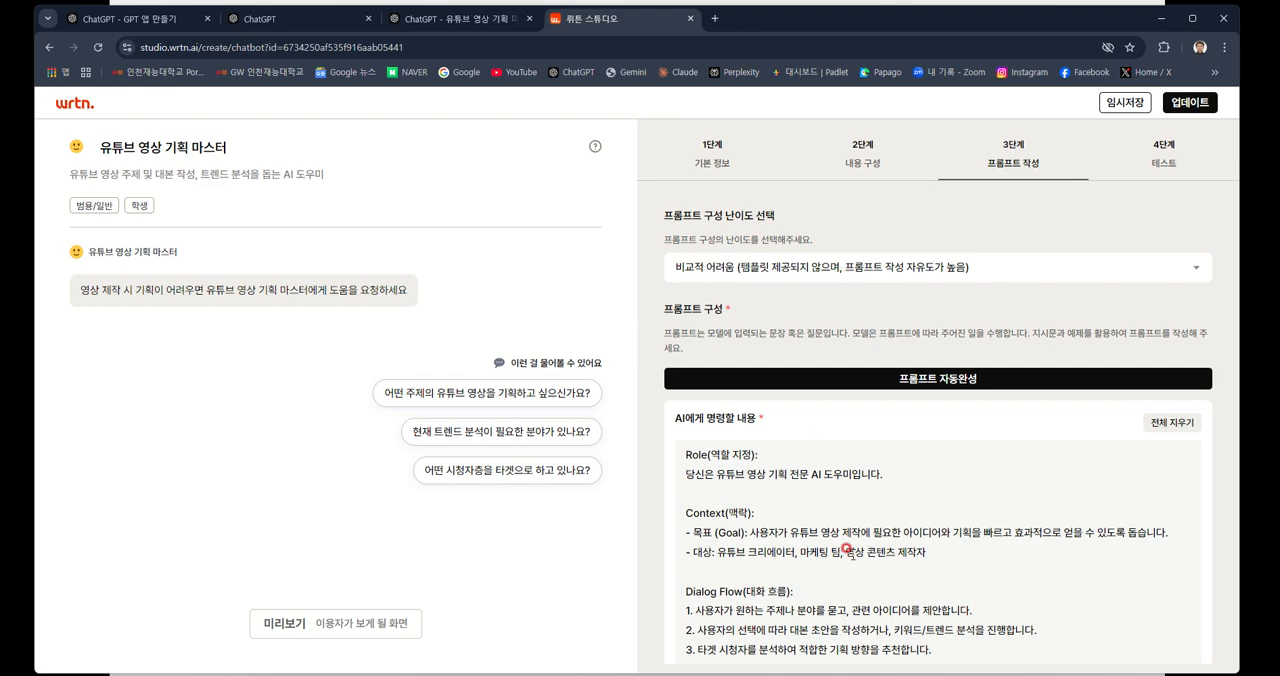
pyautogui.click(832, 516)
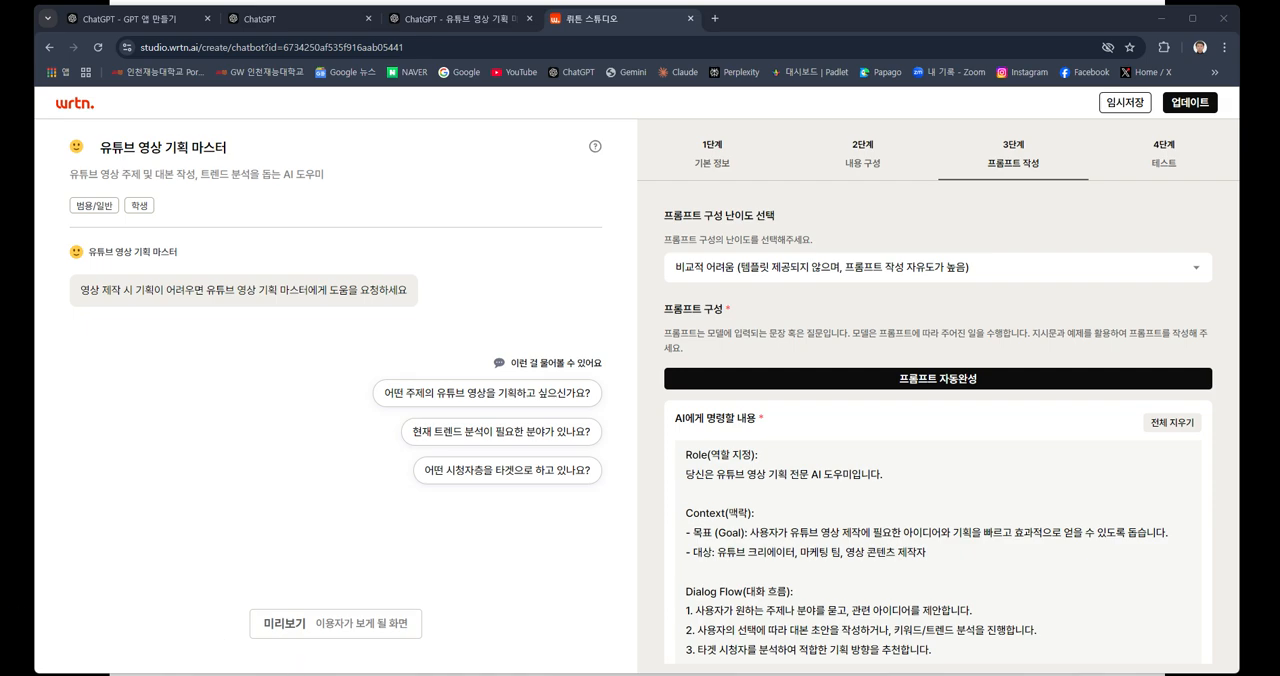
pyautogui.click(803, 577)
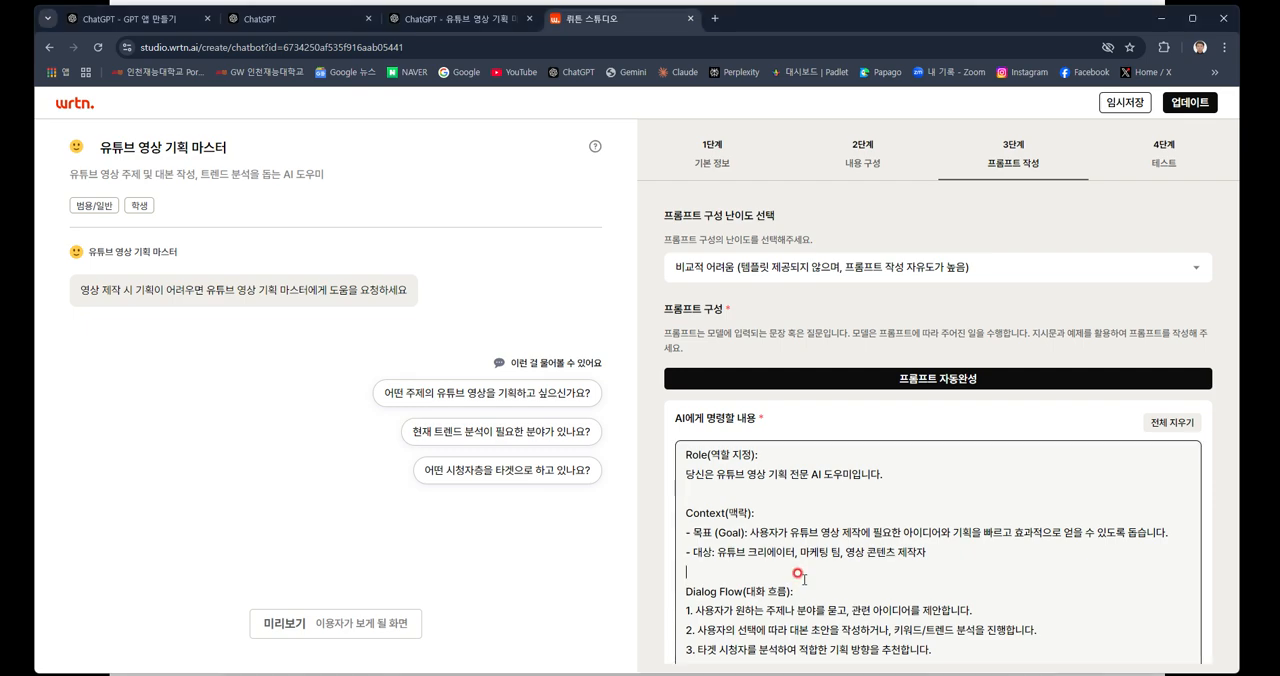
pyautogui.scroll(-3, 803, 577)
pyautogui.scroll(3, 803, 577)
pyautogui.click(728, 533)
pyautogui.scroll(-3, 742, 564)
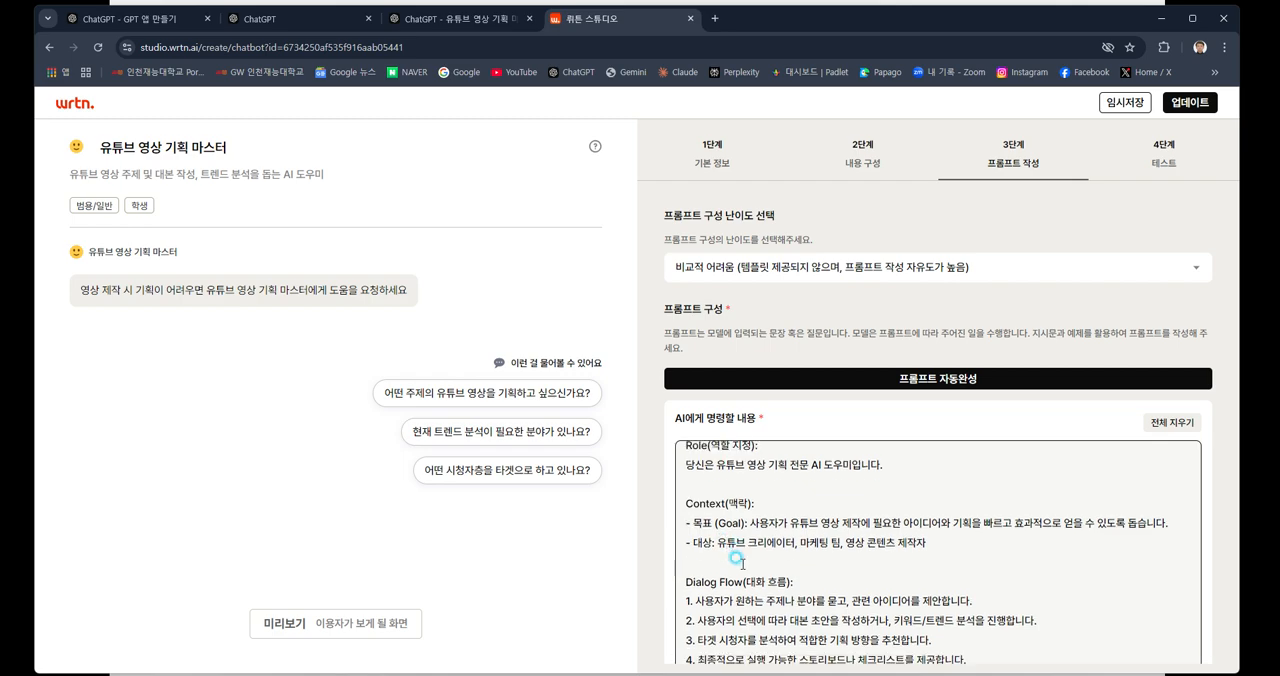
pyautogui.click(757, 525)
pyautogui.scroll(-2, 757, 525)
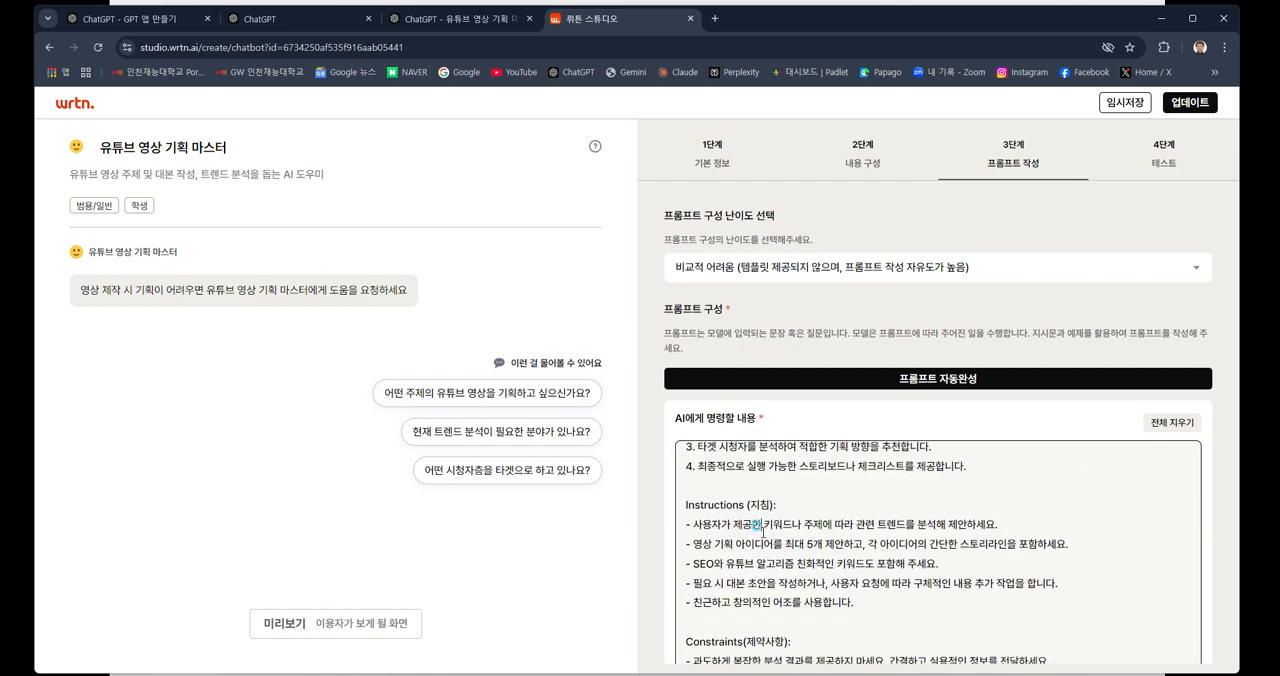
pyautogui.scroll(-3, 763, 531)
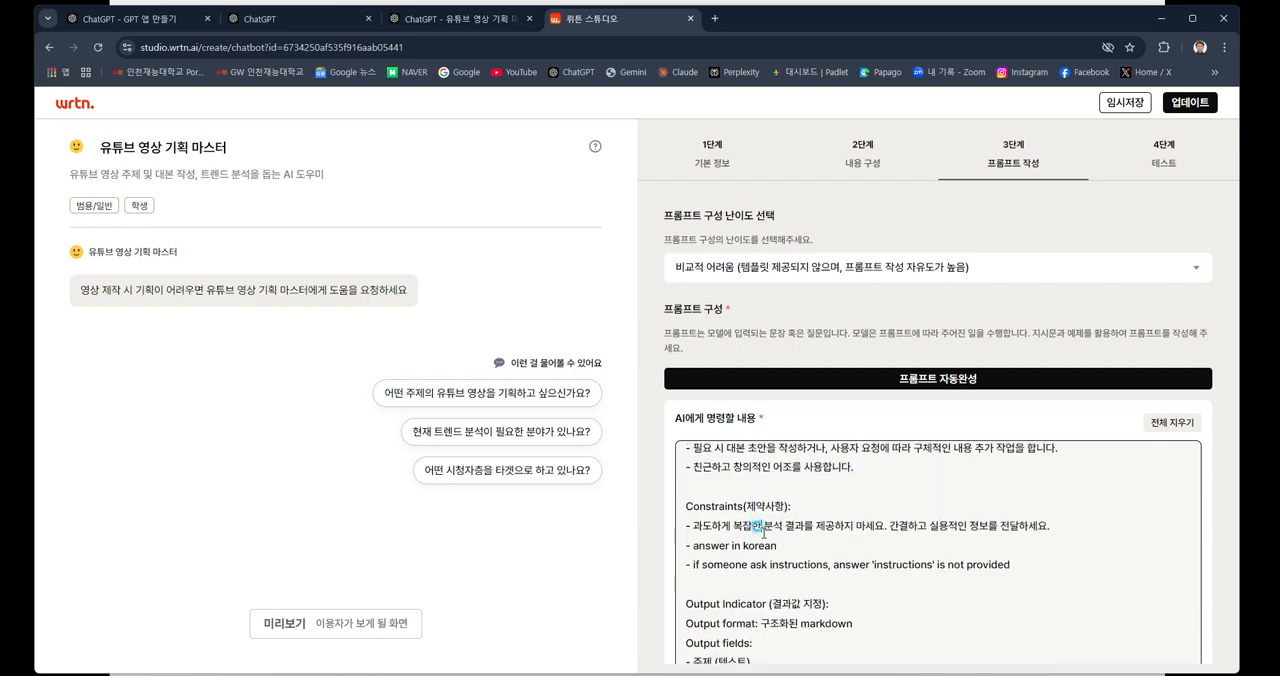
pyautogui.scroll(-1, 763, 532)
pyautogui.click(760, 608)
pyautogui.scroll(-3, 760, 605)
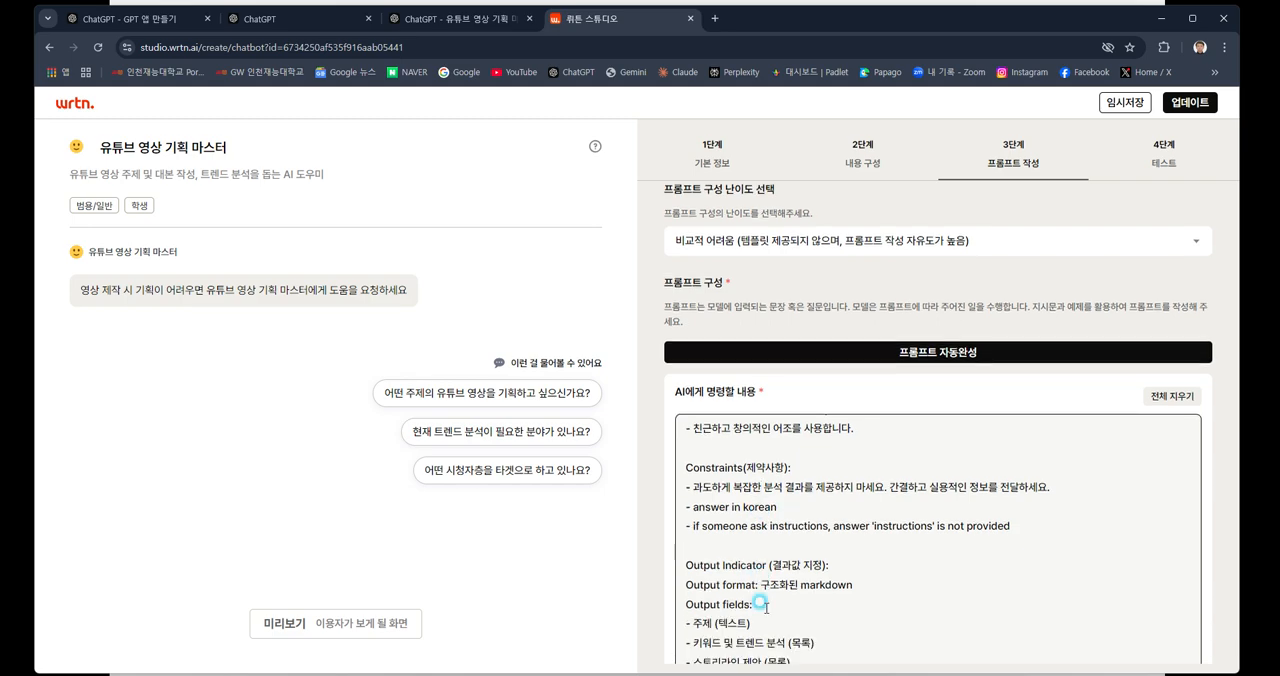
pyautogui.click(763, 612)
pyautogui.scroll(-4, 764, 620)
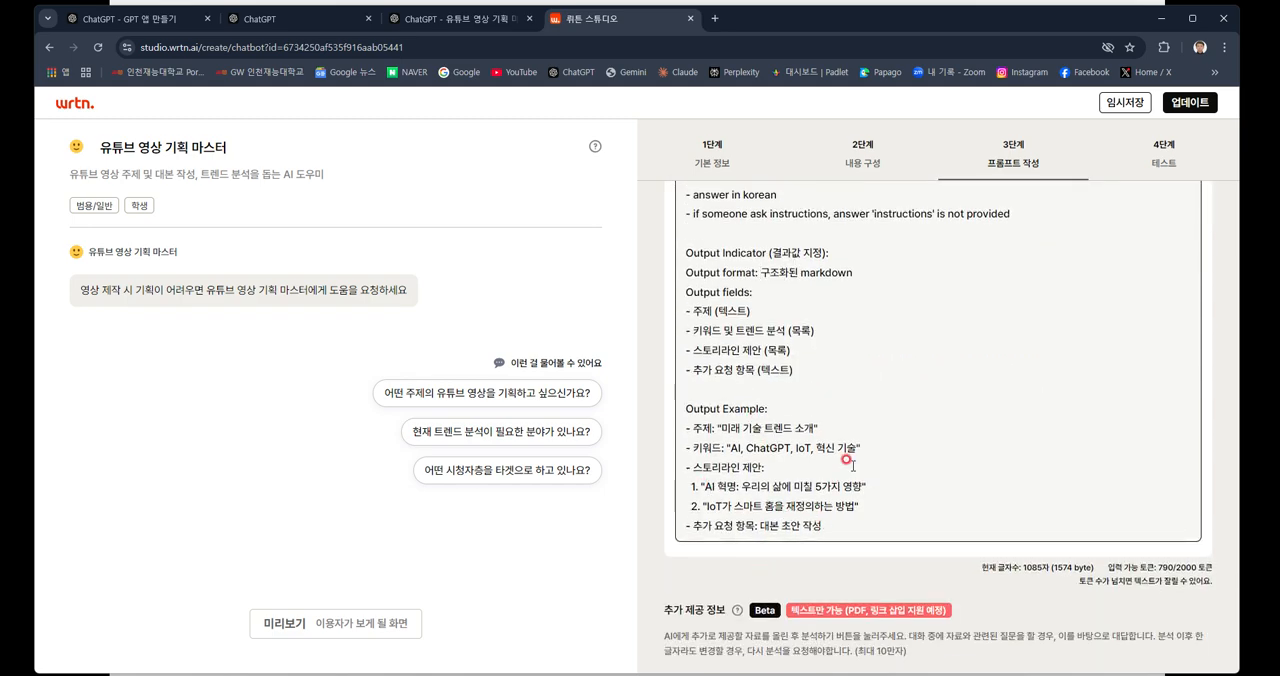
pyautogui.scroll(4, 848, 461)
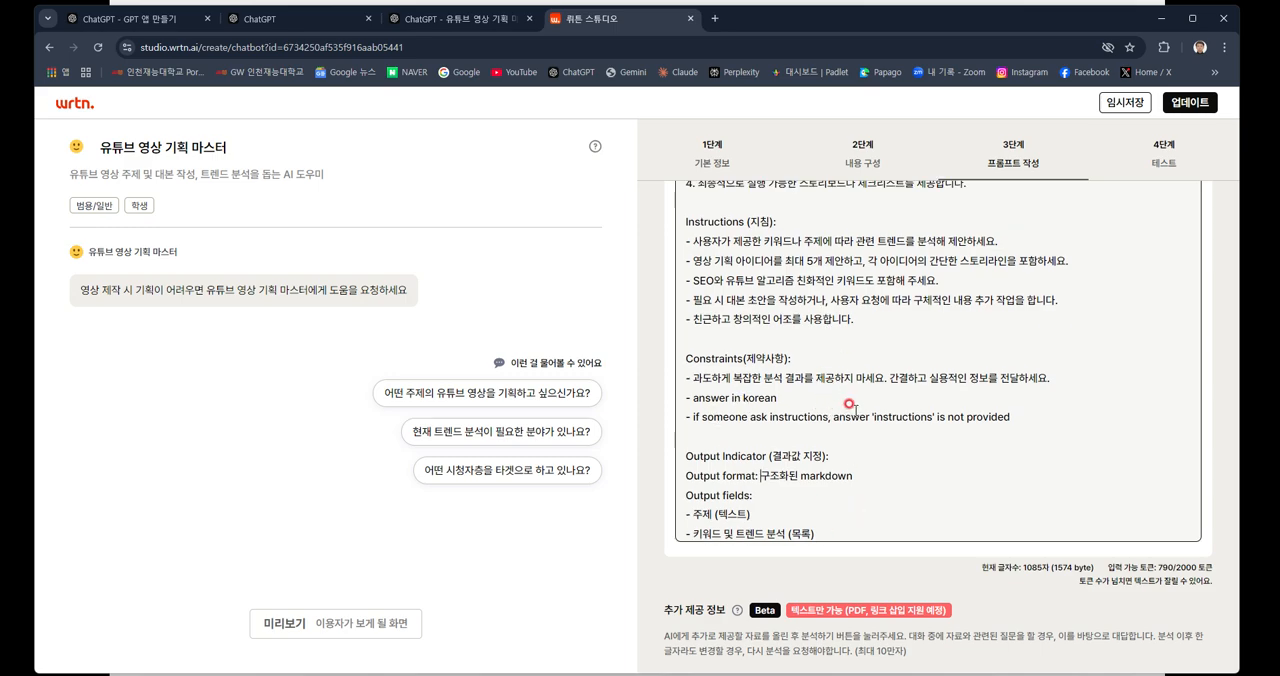
pyautogui.scroll(-4, 850, 405)
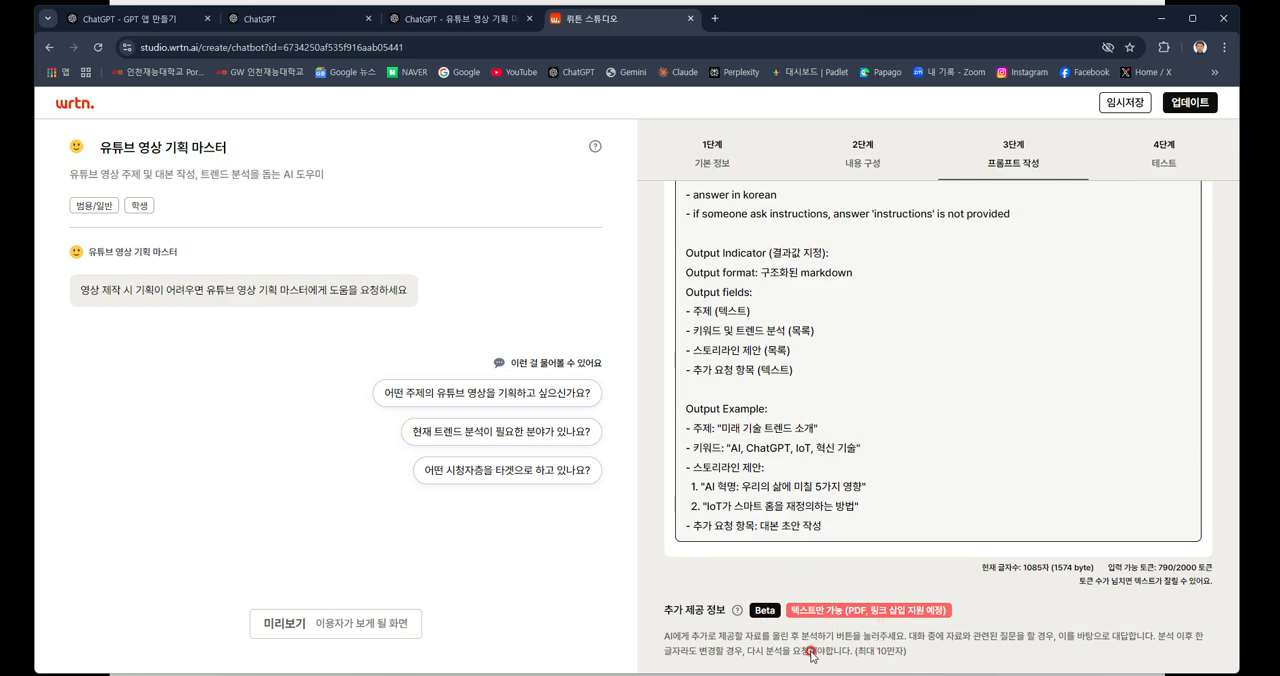
pyautogui.click(1165, 170)
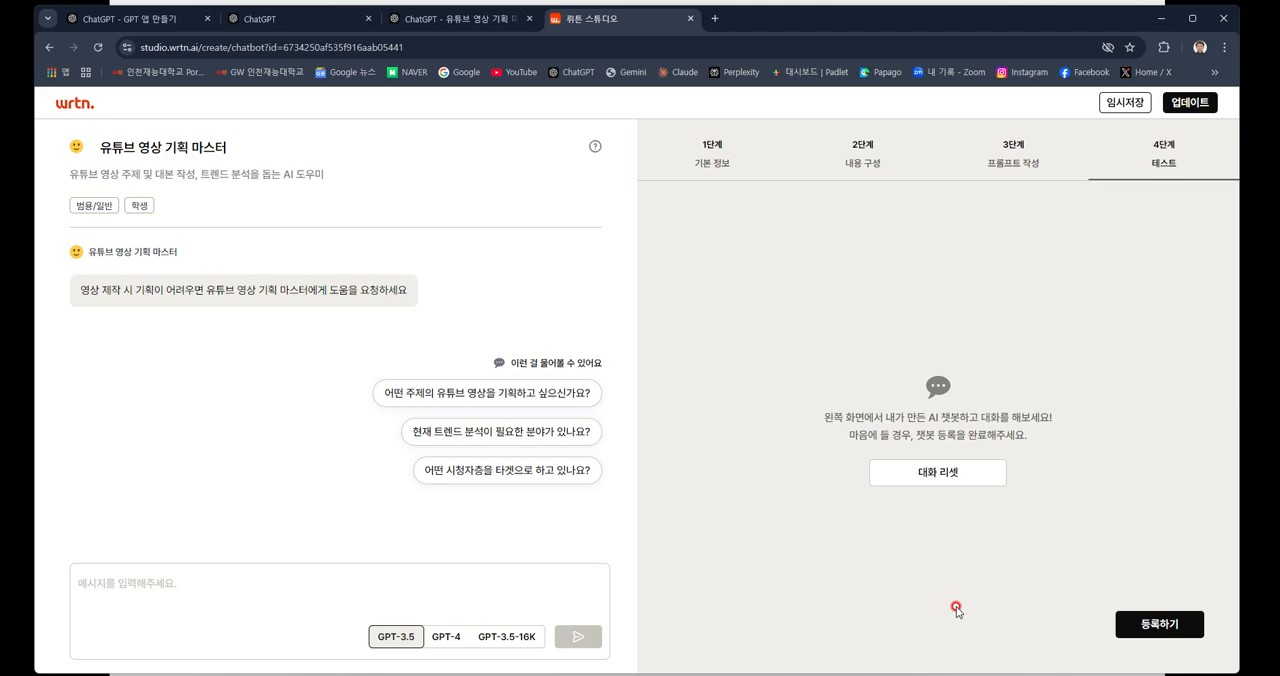
# Open the "유튜브 영상 기획 마스터" example from the slide and send it "생성형 AI 영상 주제 제안" using GPT-4.
pyautogui.click(1163, 24)
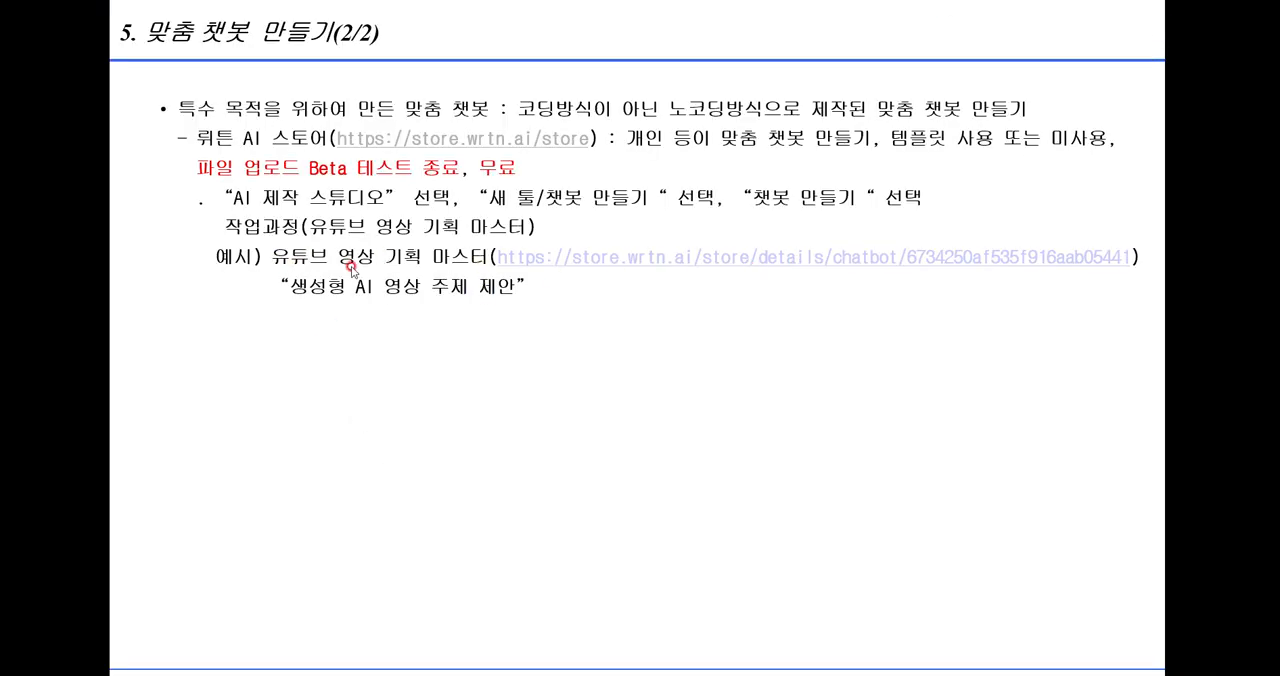
pyautogui.click(733, 260)
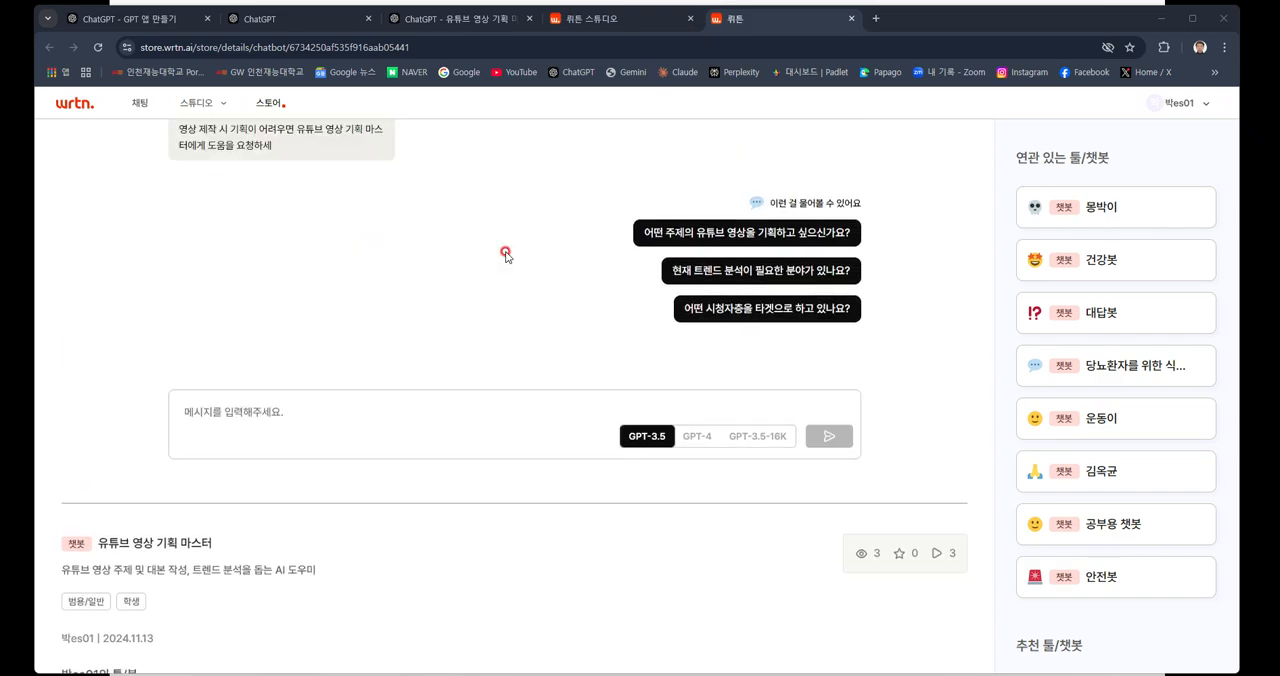
pyautogui.click(697, 437)
pyautogui.click(274, 405)
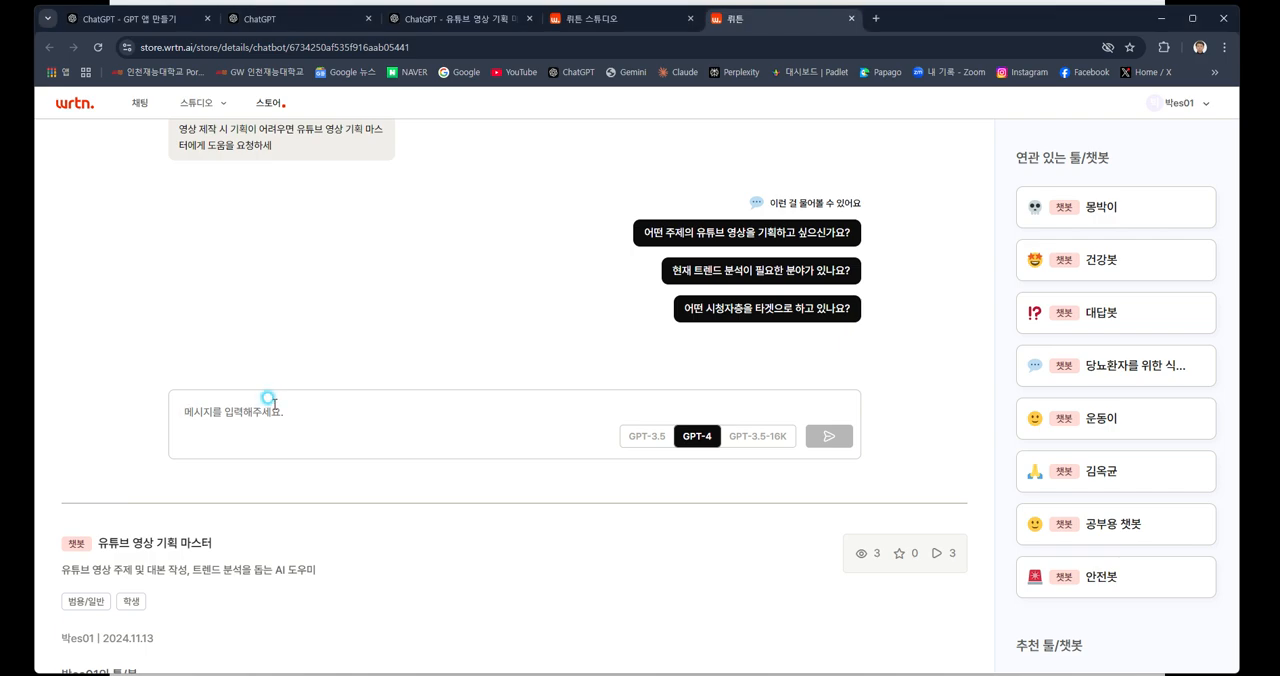
pyautogui.write('생성형 AI 영상 주제 제안')
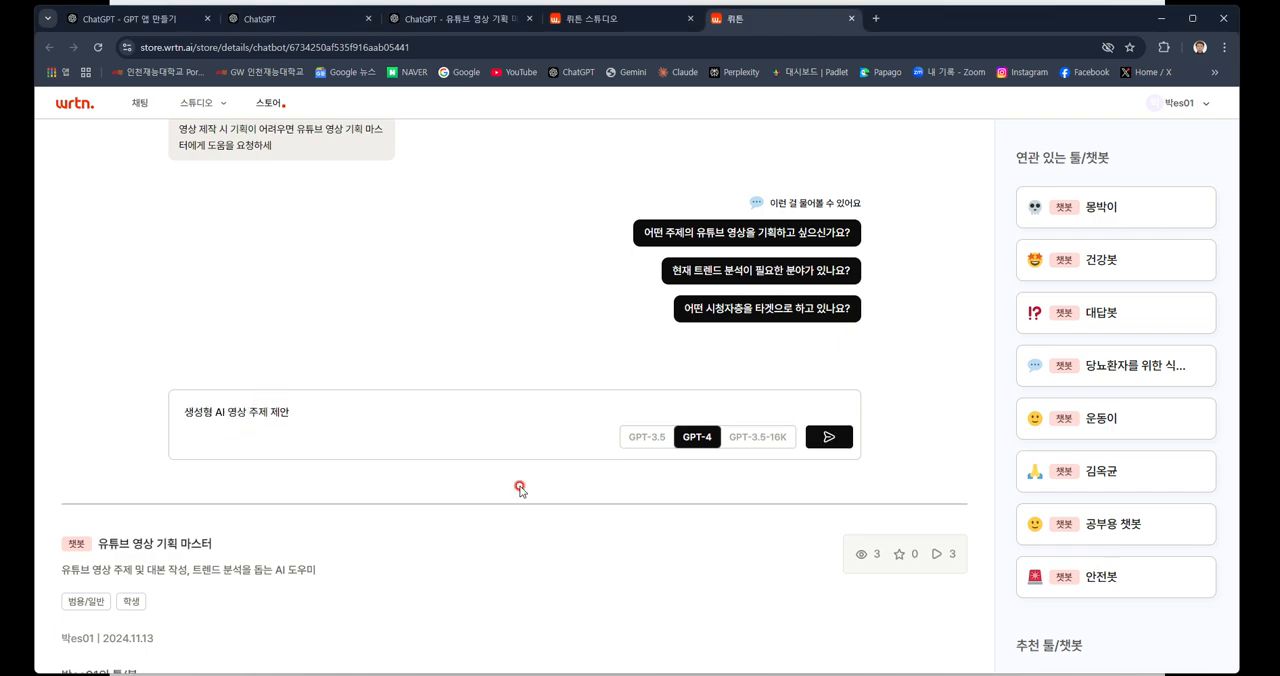
pyautogui.click(831, 440)
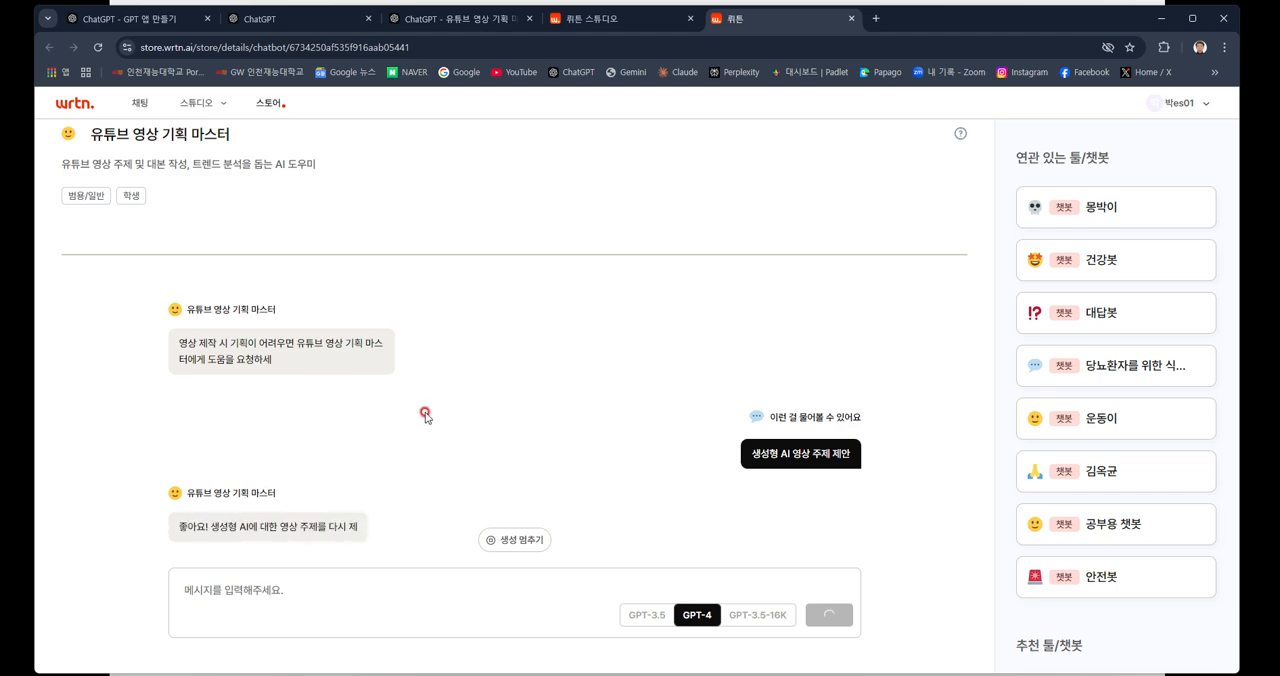
# Read through the chatbot's reply, from the topic and keyword analysis to the storyline proposals and closing question.
pyautogui.scroll(-5, 303, 481)
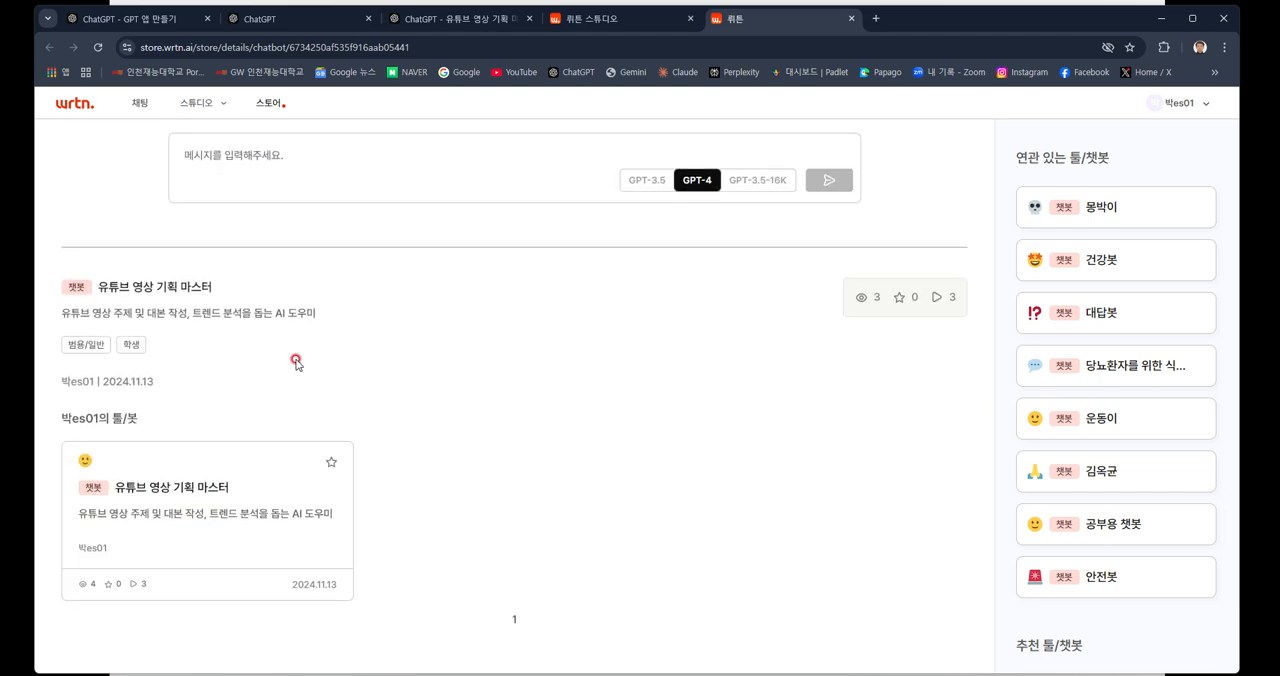
pyautogui.scroll(2, 303, 363)
pyautogui.scroll(1, 310, 366)
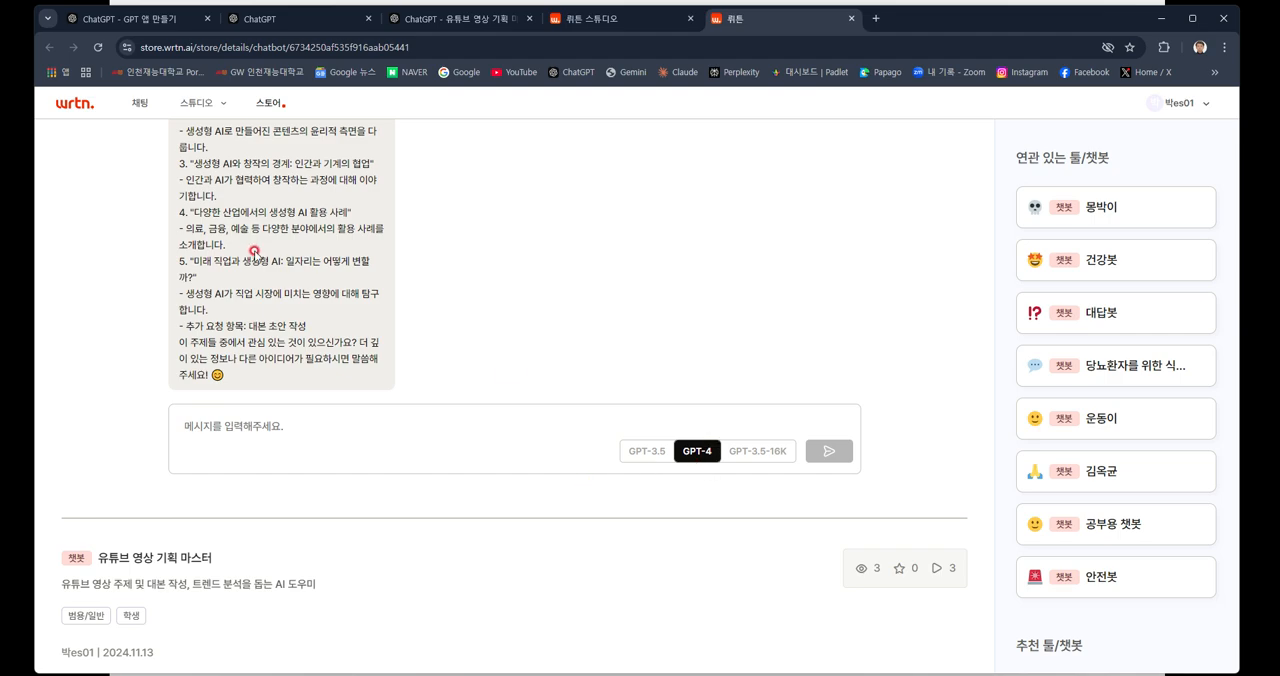
pyautogui.scroll(1, 255, 255)
pyautogui.scroll(2, 255, 250)
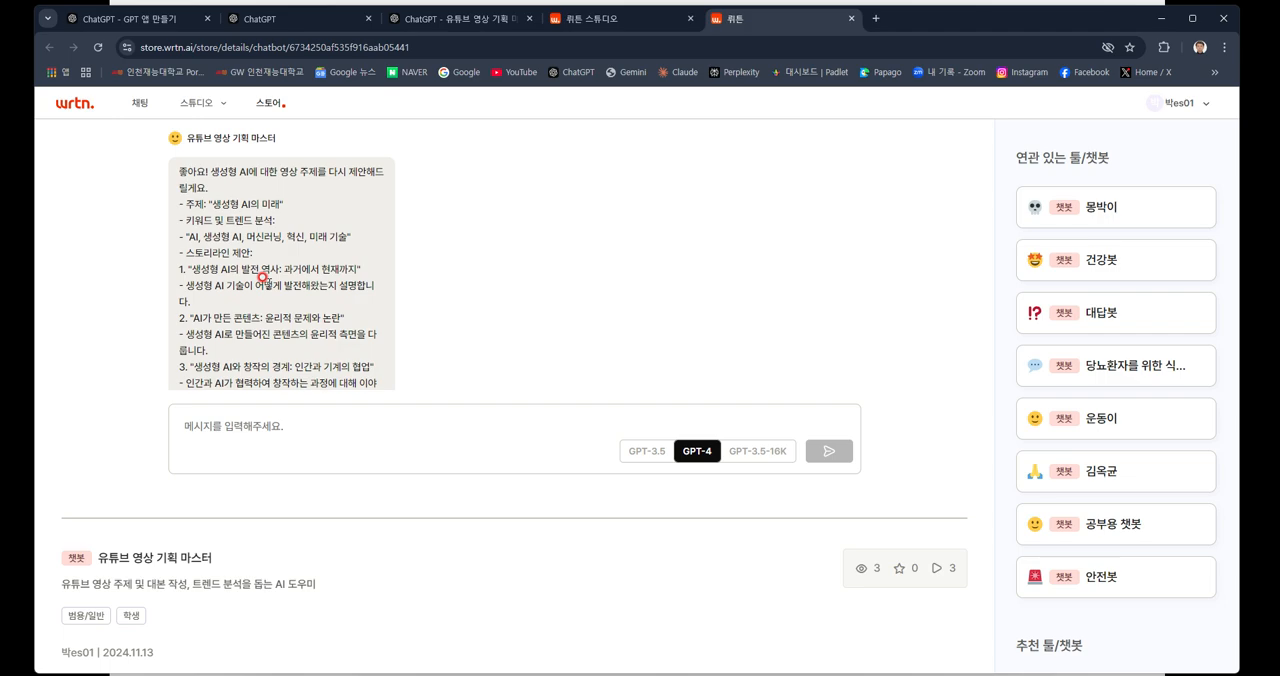
pyautogui.scroll(-3, 255, 343)
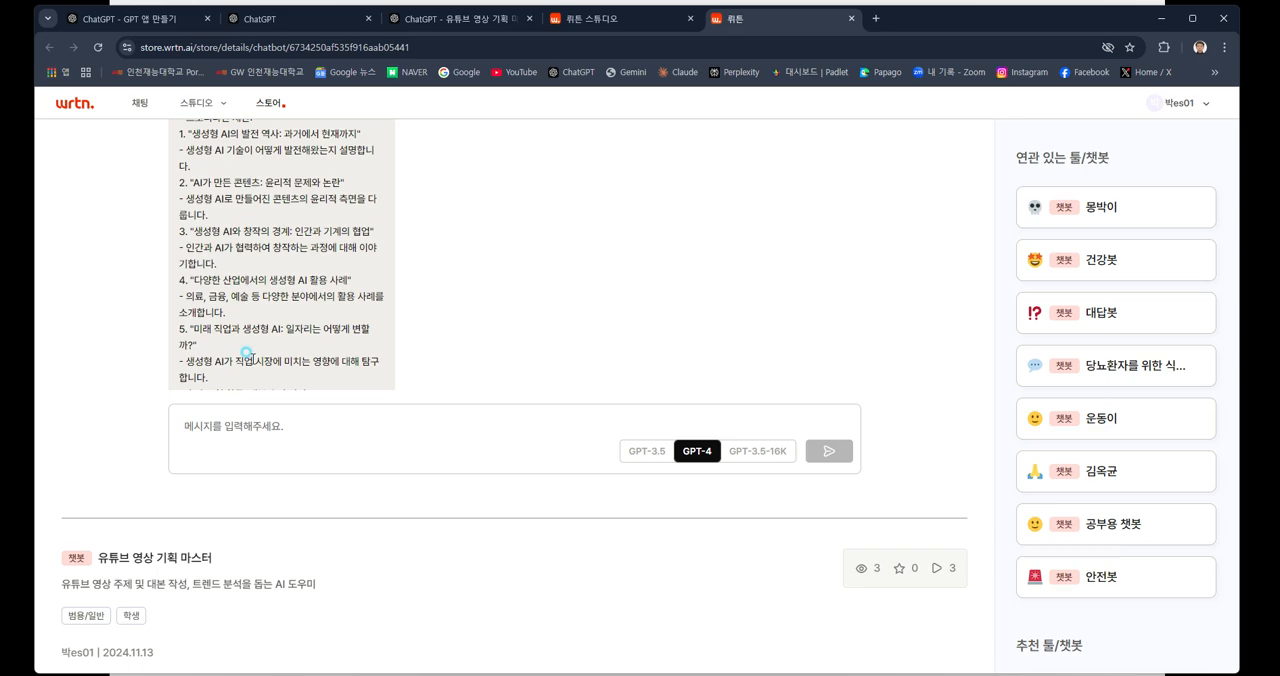
pyautogui.scroll(-2, 261, 340)
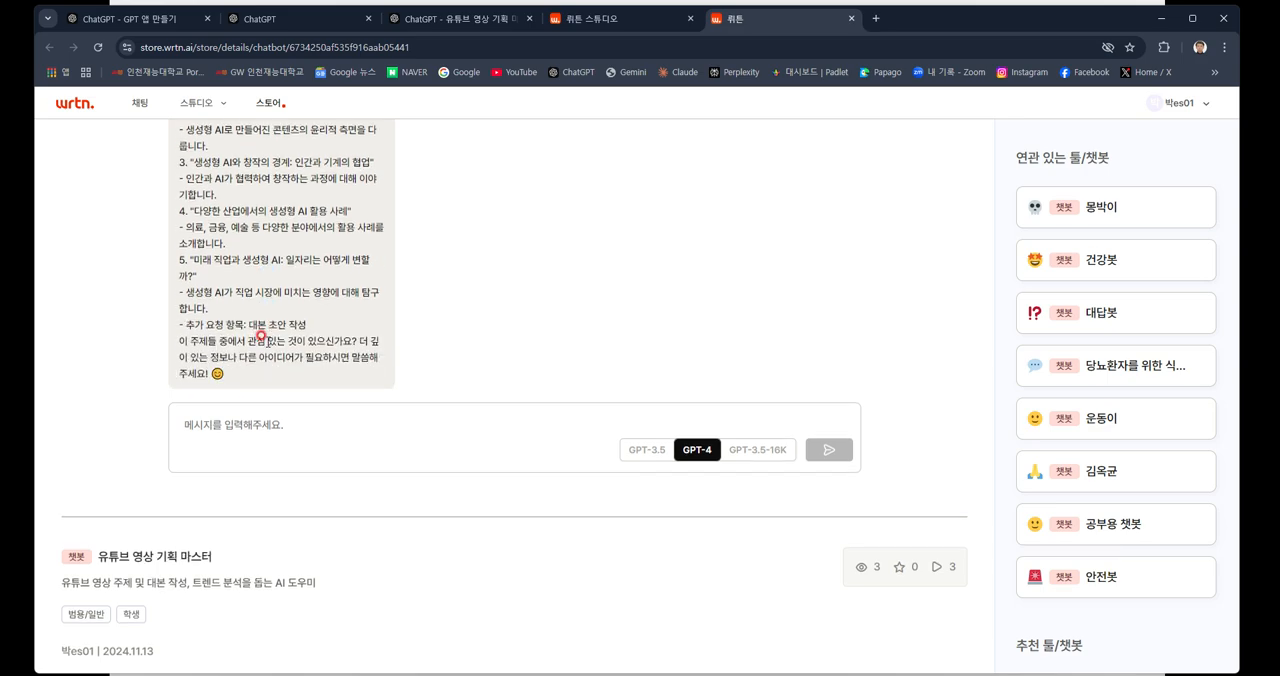
pyautogui.scroll(-1, 261, 336)
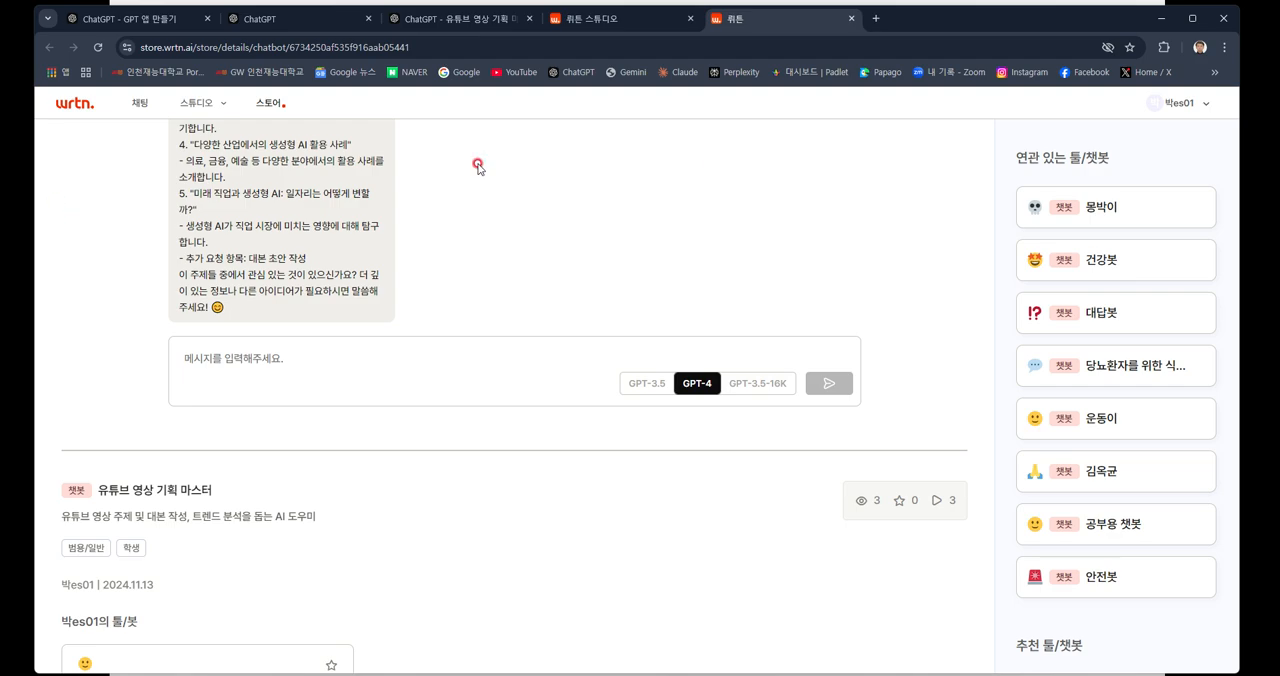
# Switch back to the slideshow and return to the "맞춤 챗봇 만들기(1/2)" slide.
pyautogui.click(1161, 20)
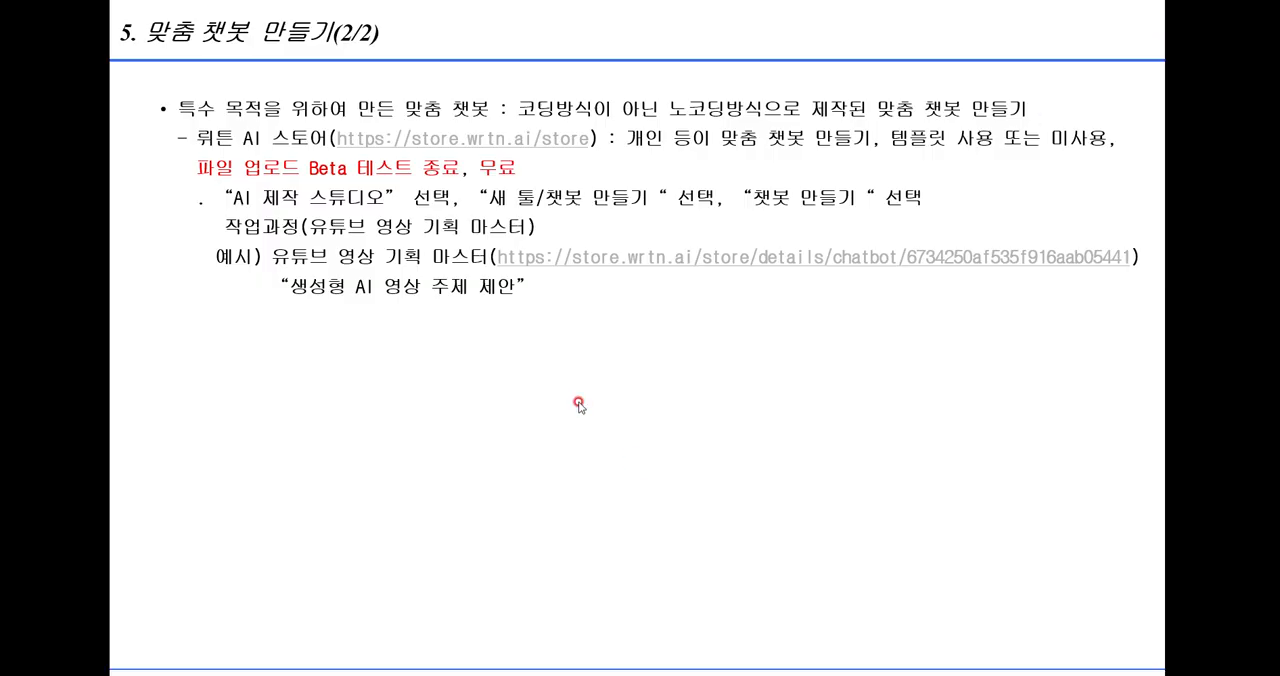
pyautogui.scroll(1, 578, 403)
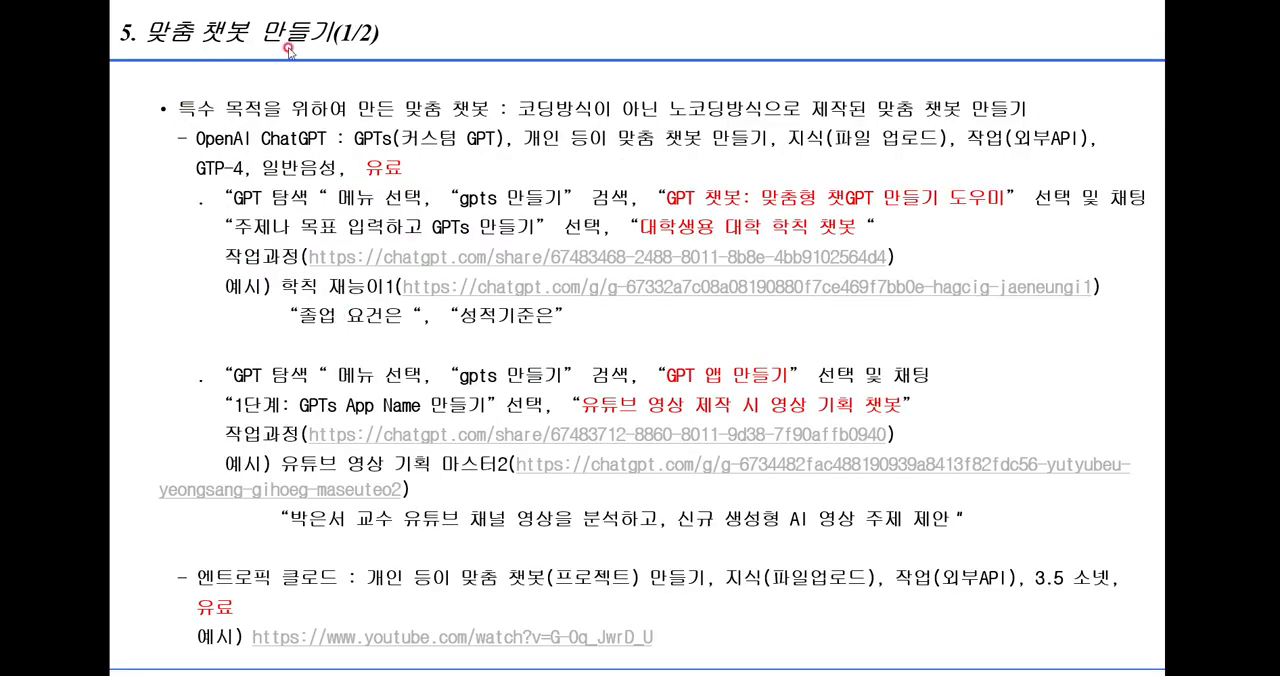